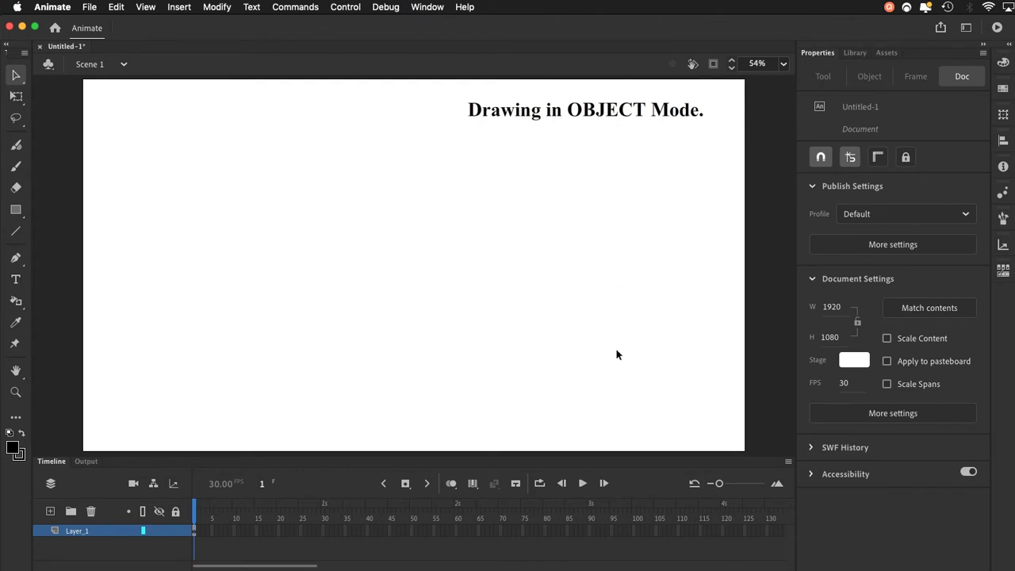
Step: Turn off Object Drawing mode for the Pen tool and set the fill color to bright green #33FF00
click(18, 261)
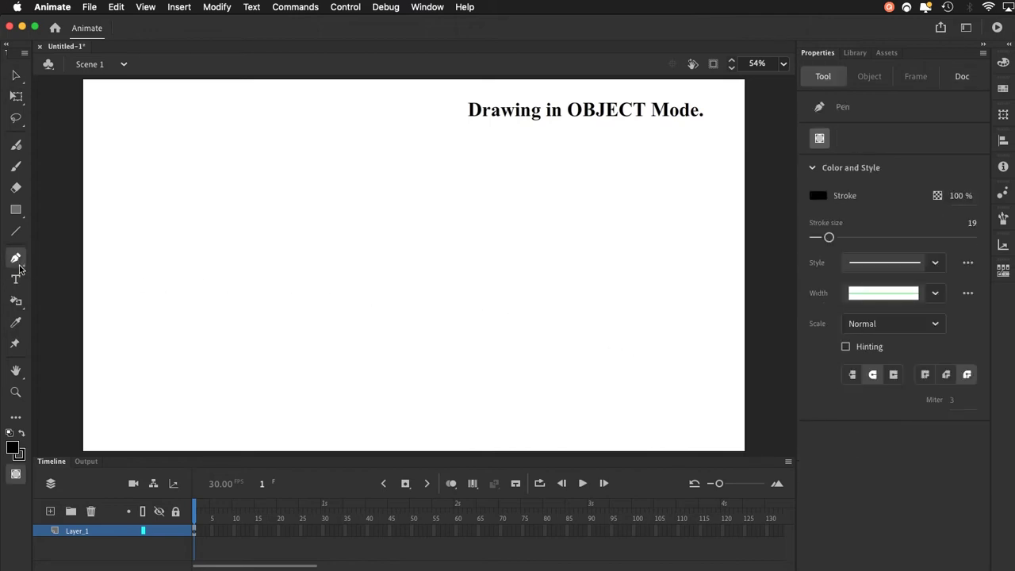
click(16, 475)
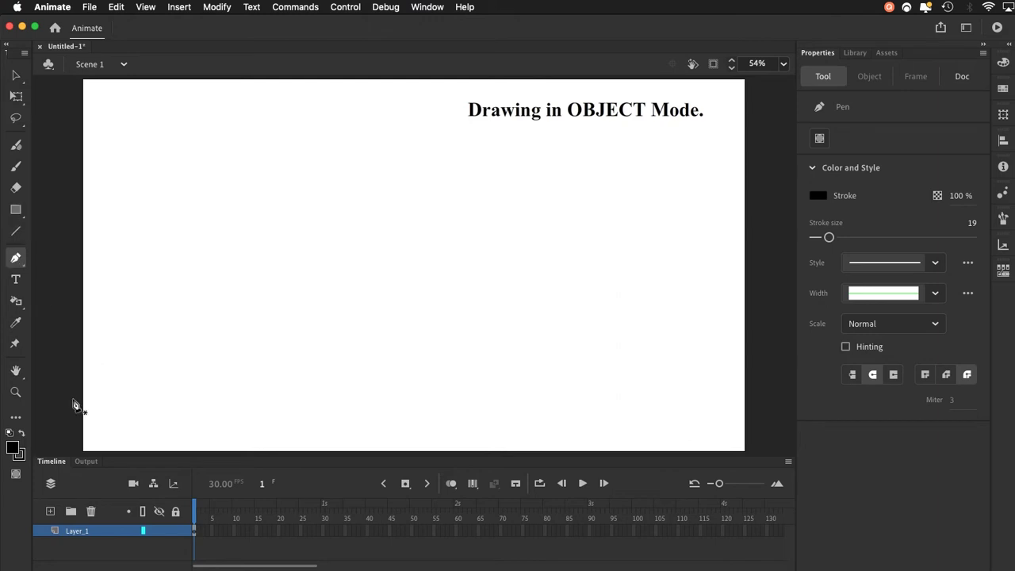
click(14, 447)
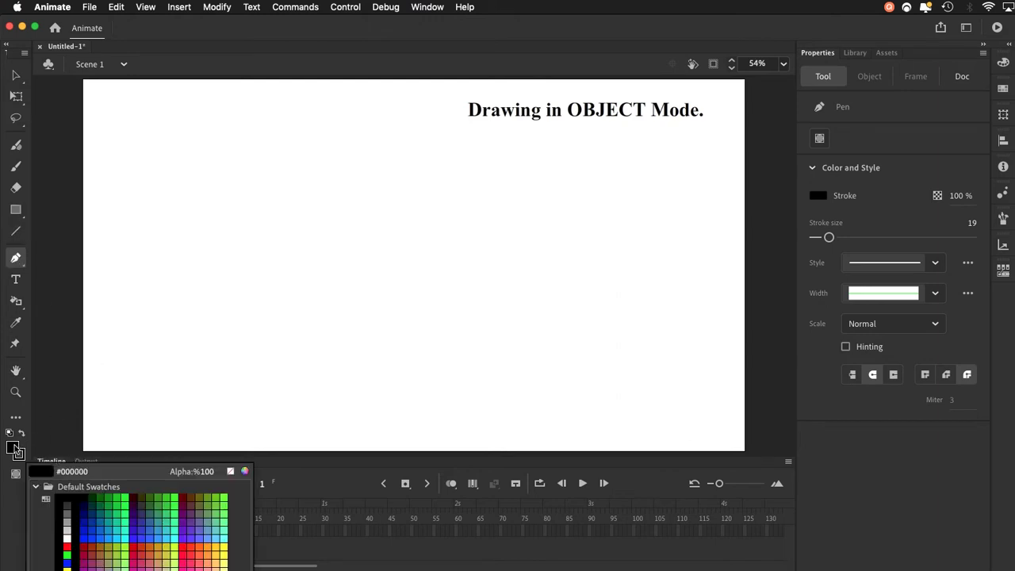
click(176, 497)
Step: Draw a closed, rounded diamond outline with curved segments on the stage's left half using the Pen tool
click(202, 315)
drag(183, 231, 246, 204)
drag(311, 211, 370, 249)
drag(363, 301, 421, 276)
drag(252, 359, 239, 343)
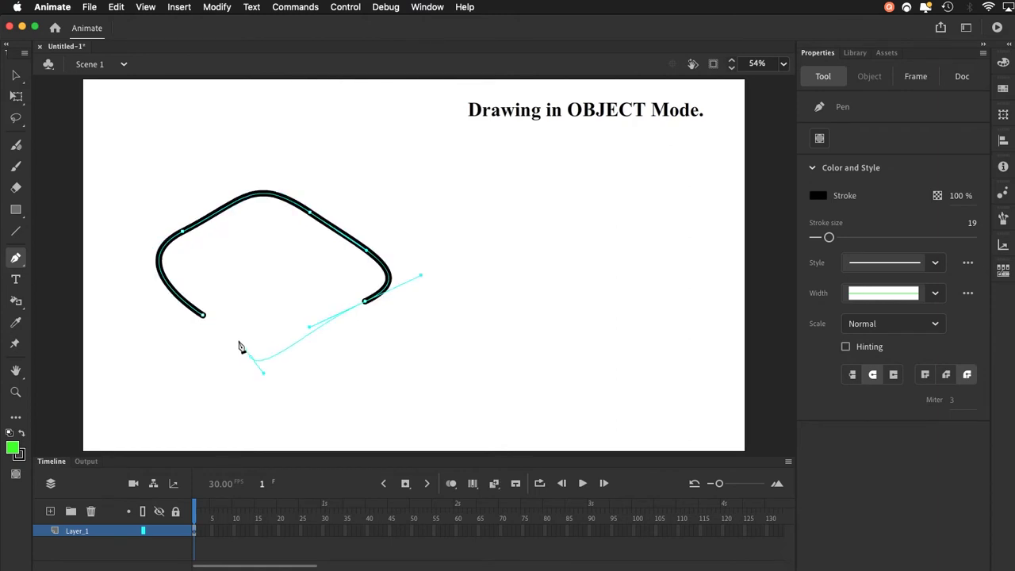
click(203, 318)
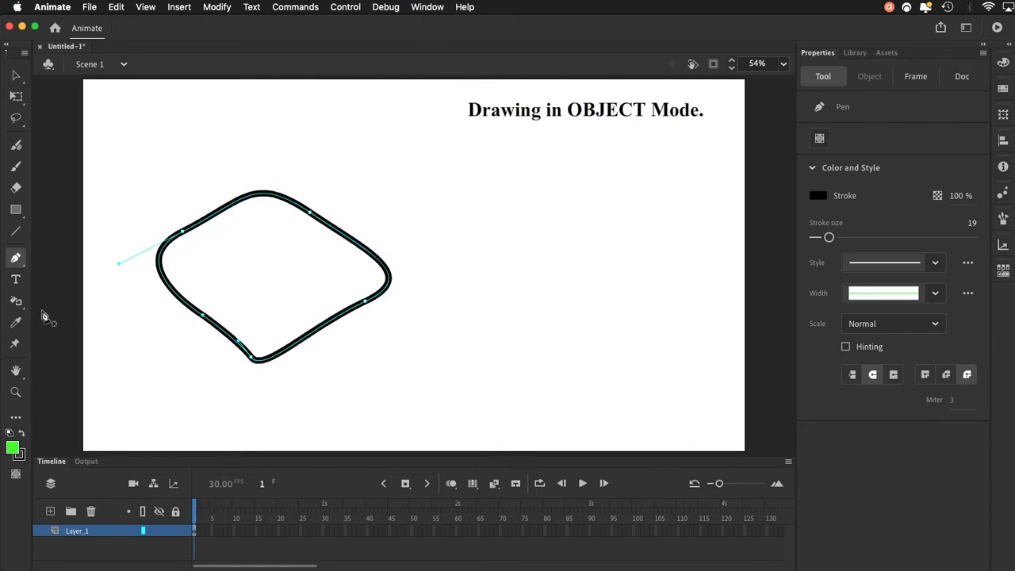
Step: Fill the inside of the rounded diamond outline with green using the Paint Bucket
click(16, 301)
click(42, 305)
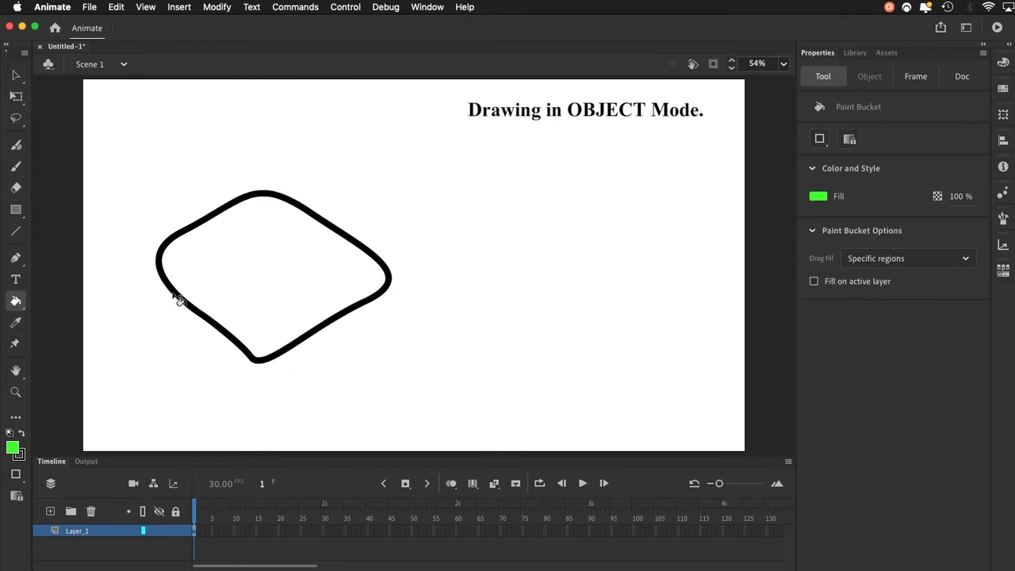
click(251, 290)
Step: Select the green fill together with its outline, move both to about X 258, Y 296, and deselect them
click(15, 74)
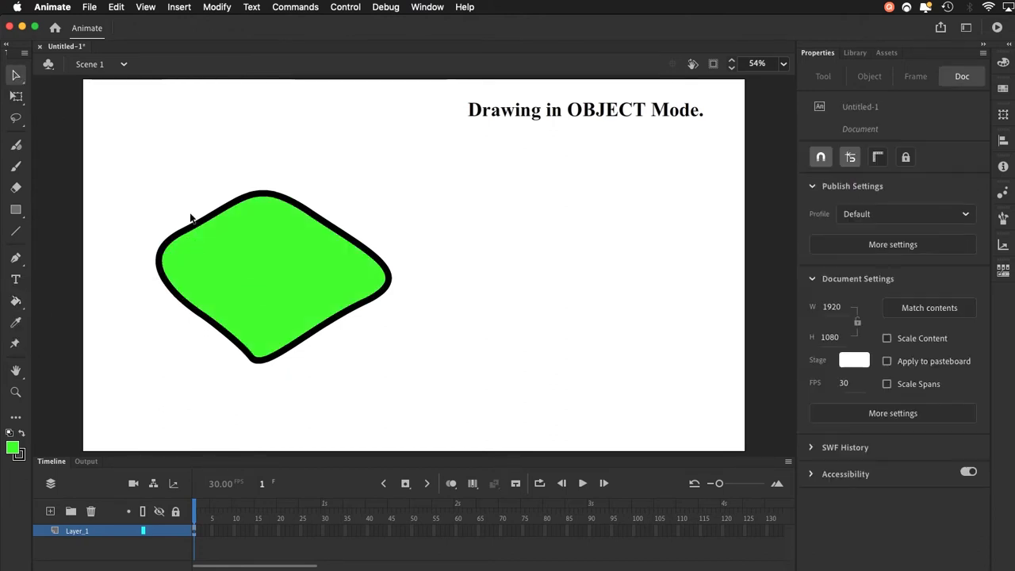
click(249, 262)
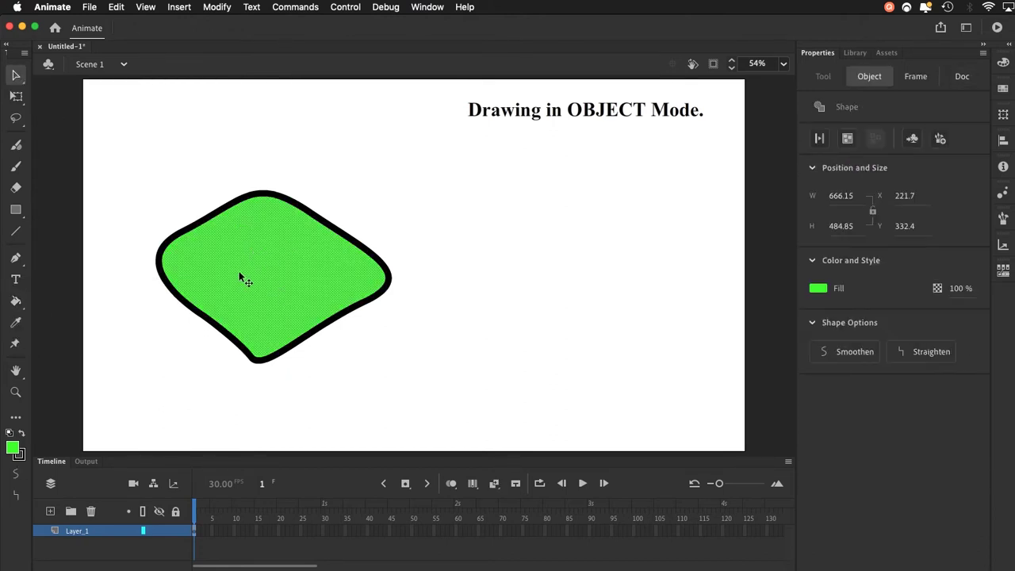
double_click(244, 272)
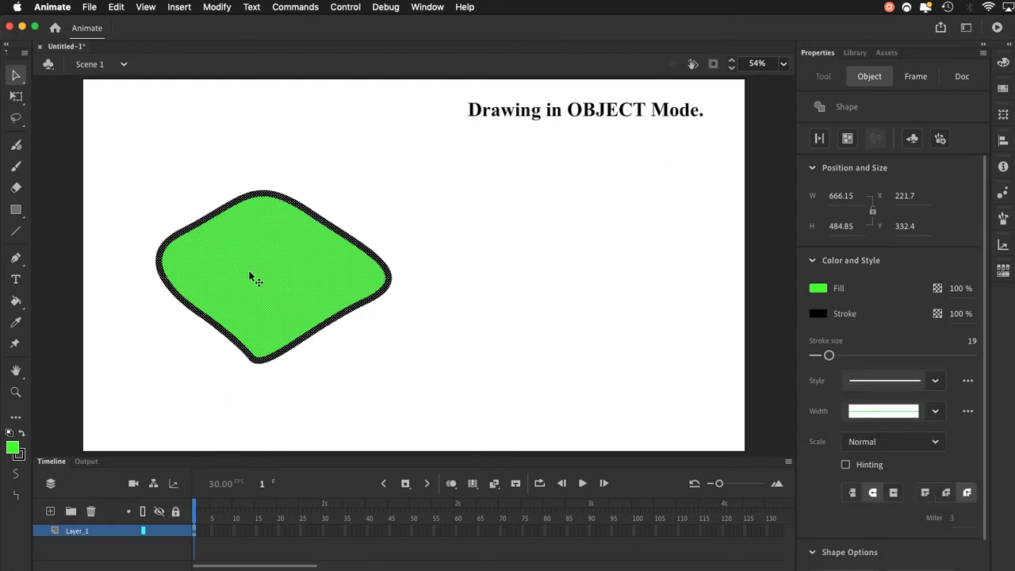
drag(249, 277, 279, 265)
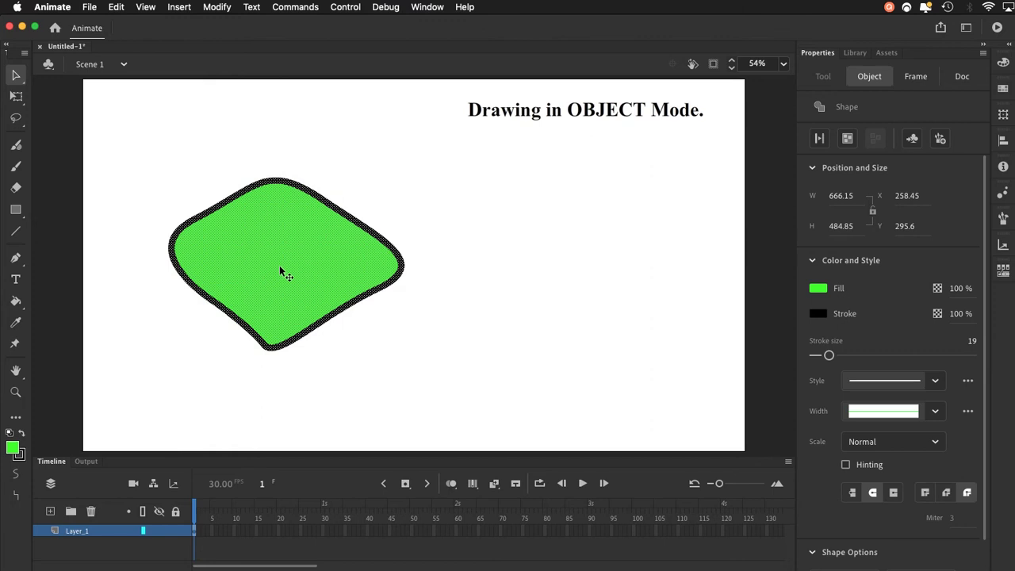
click(394, 325)
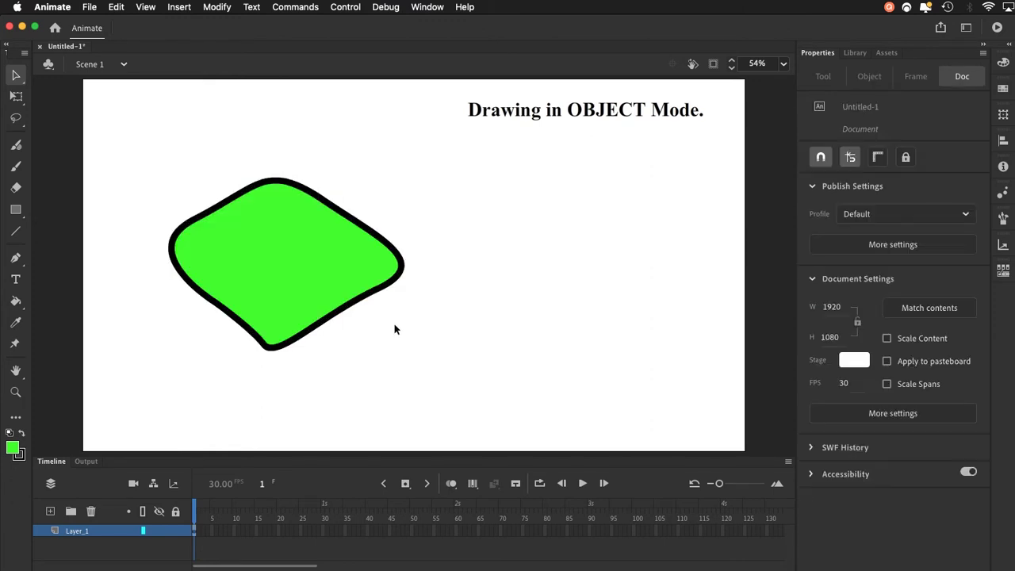
Step: Set the fill color to red, draw a small closed four-sided outline inside the green shape with the Pen tool, and fill it red
click(14, 449)
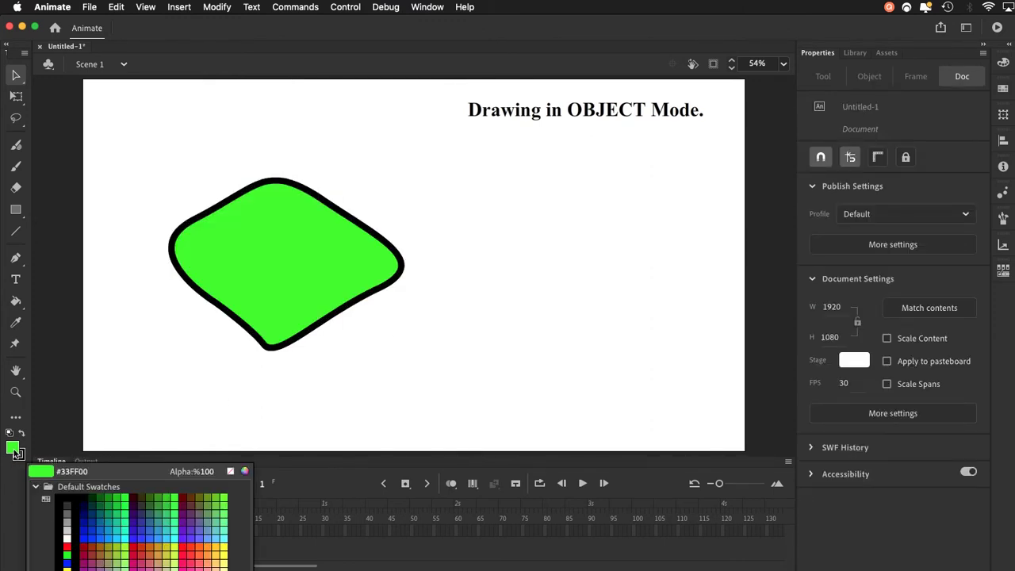
click(183, 544)
click(16, 259)
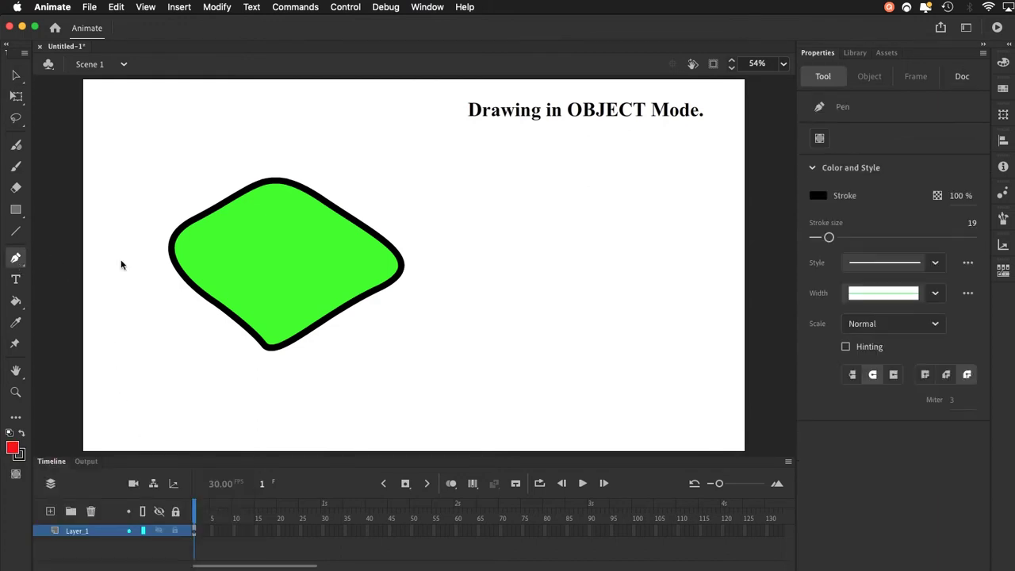
click(274, 280)
click(214, 263)
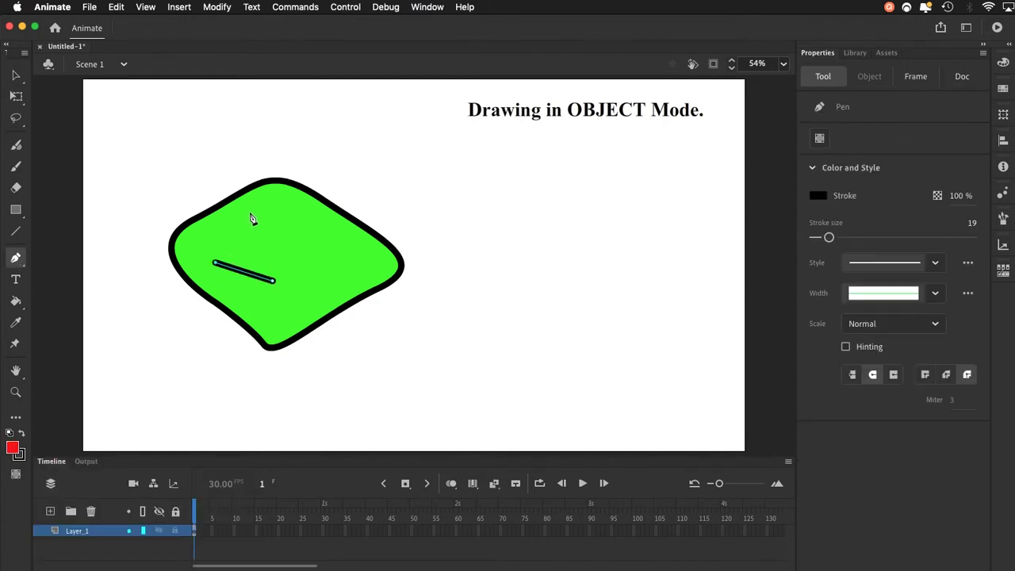
click(250, 213)
click(315, 224)
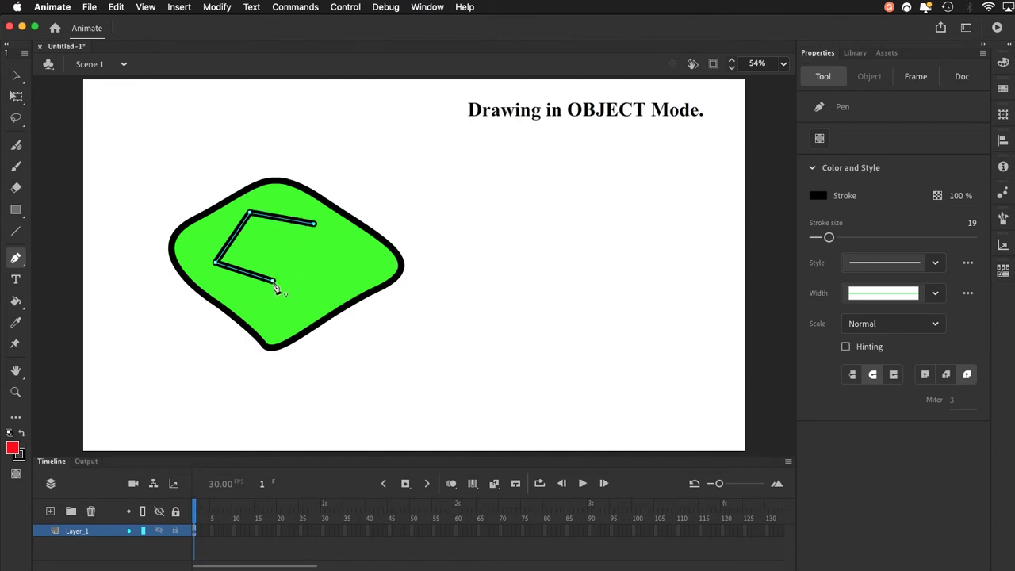
click(275, 282)
click(16, 301)
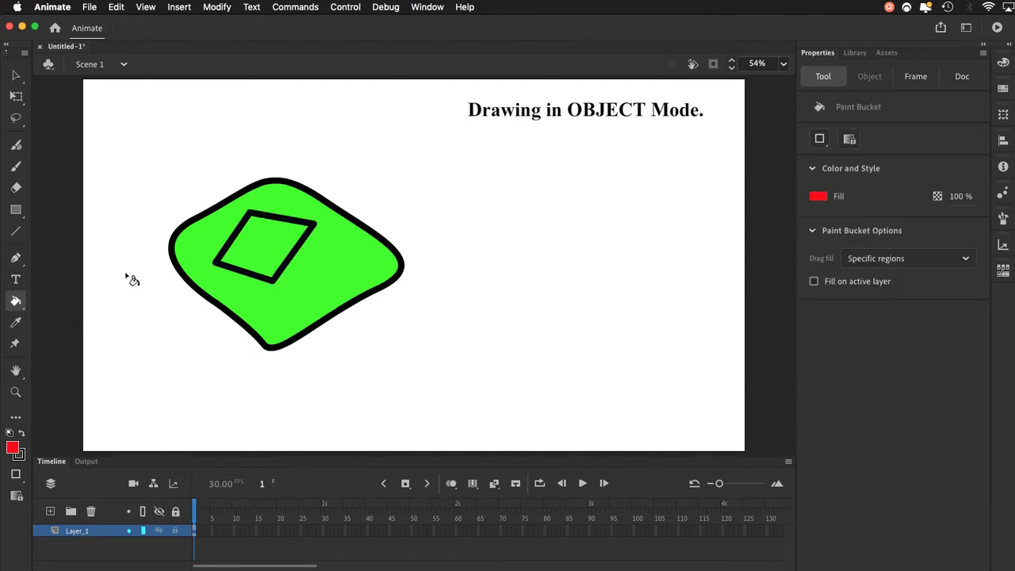
click(264, 259)
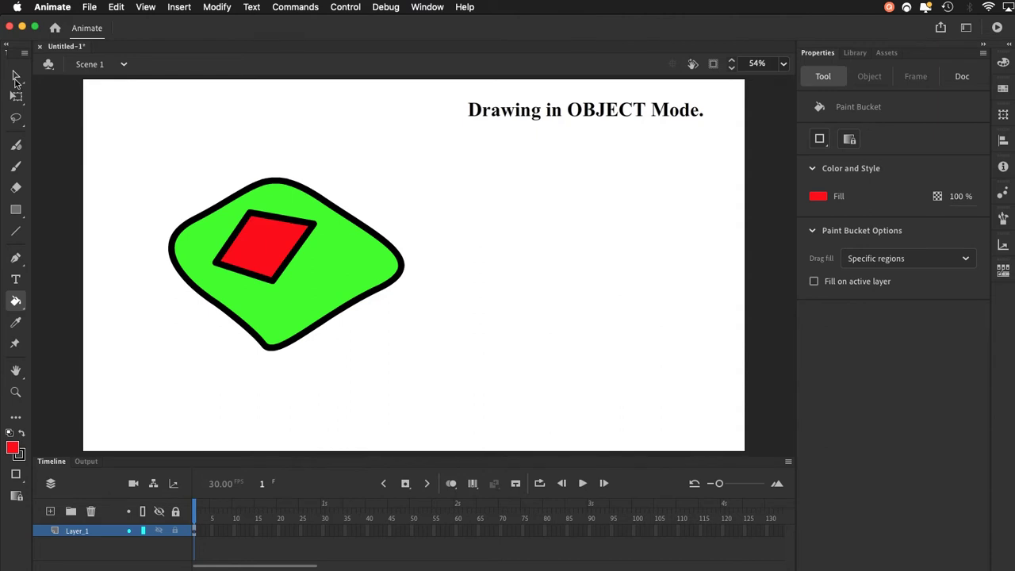
Step: Move only the red fill out of its outline to about X 975, Y 568, and undo the move
click(15, 76)
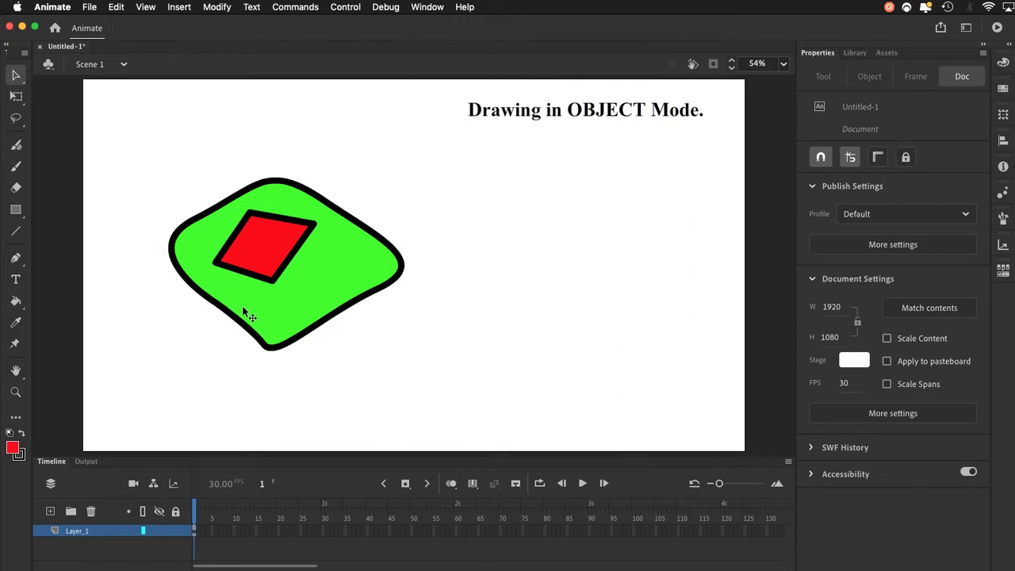
click(270, 250)
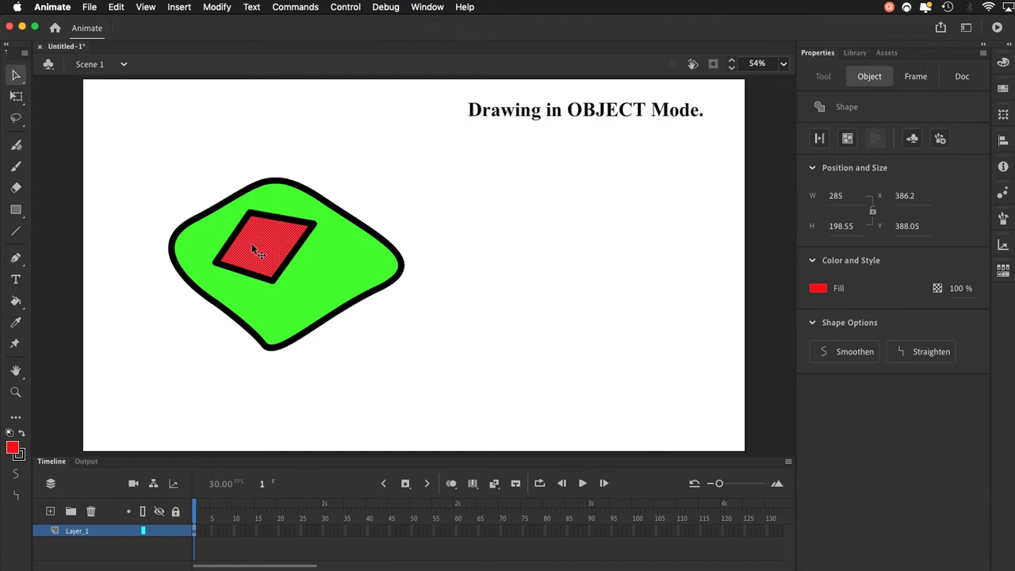
drag(254, 249, 456, 311)
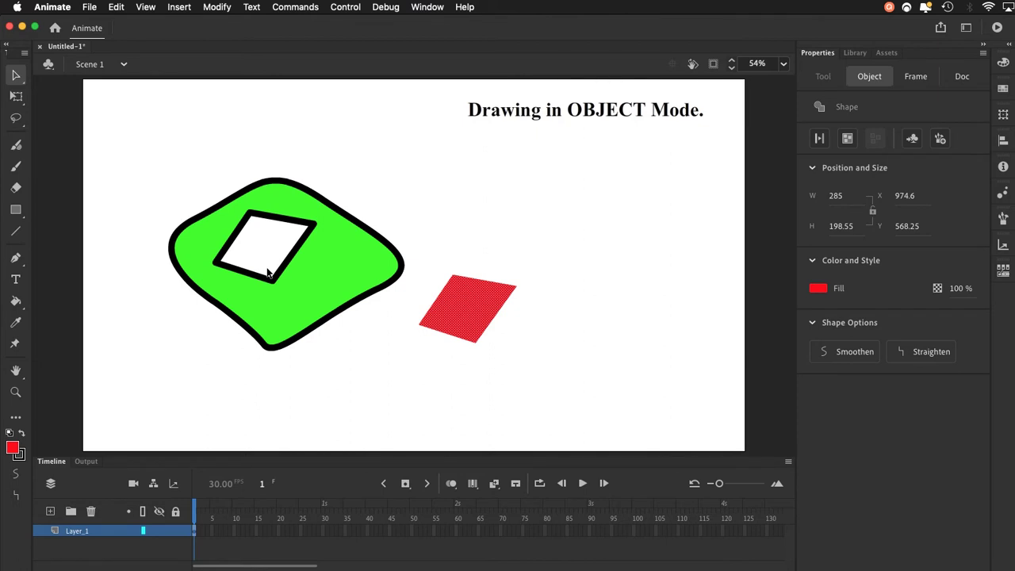
key(super+z)
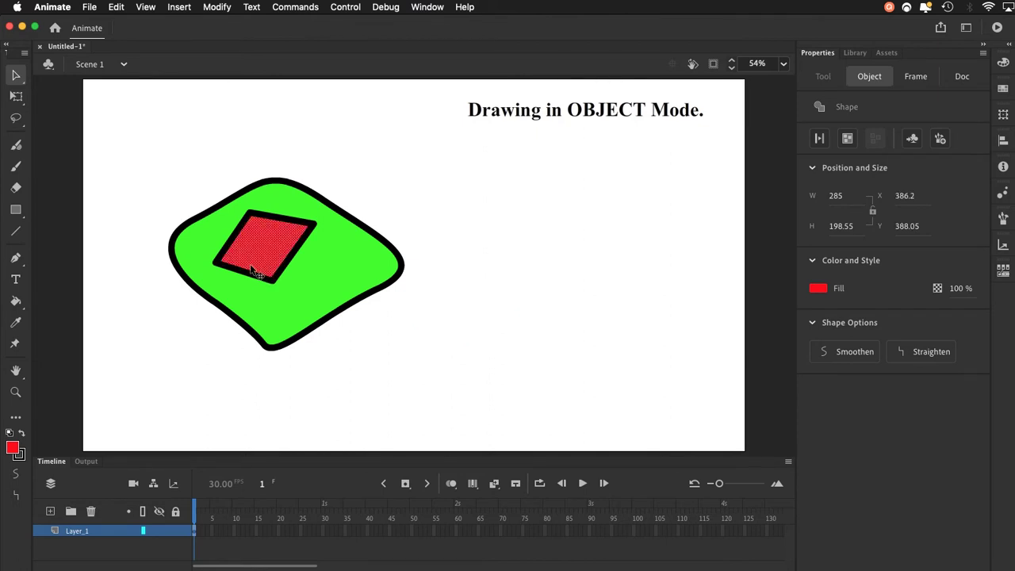
Step: Move the red fill together with its outline to about X 1206, Y 427, undo the move, and deselect the shape
double_click(251, 266)
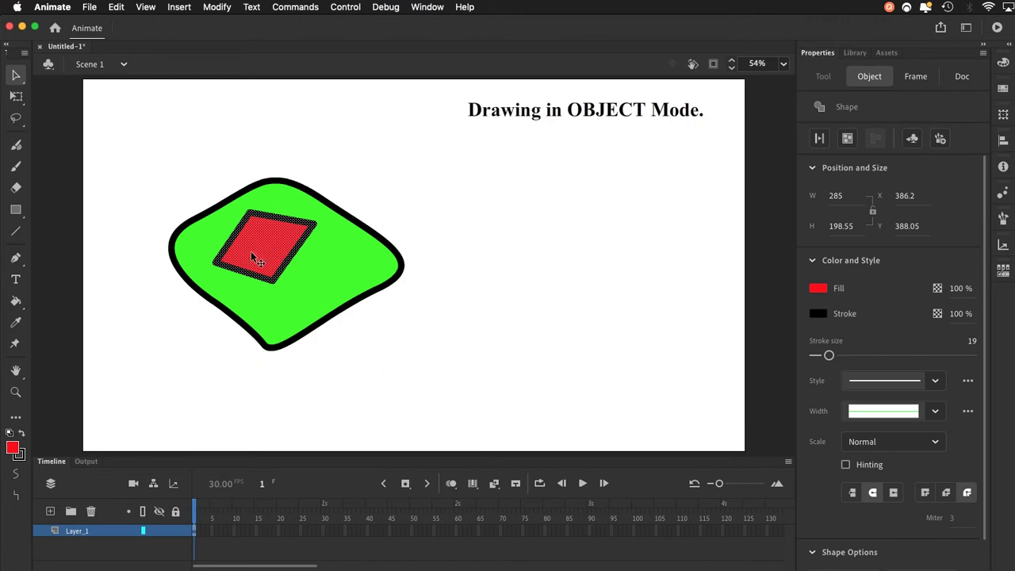
drag(252, 255, 535, 269)
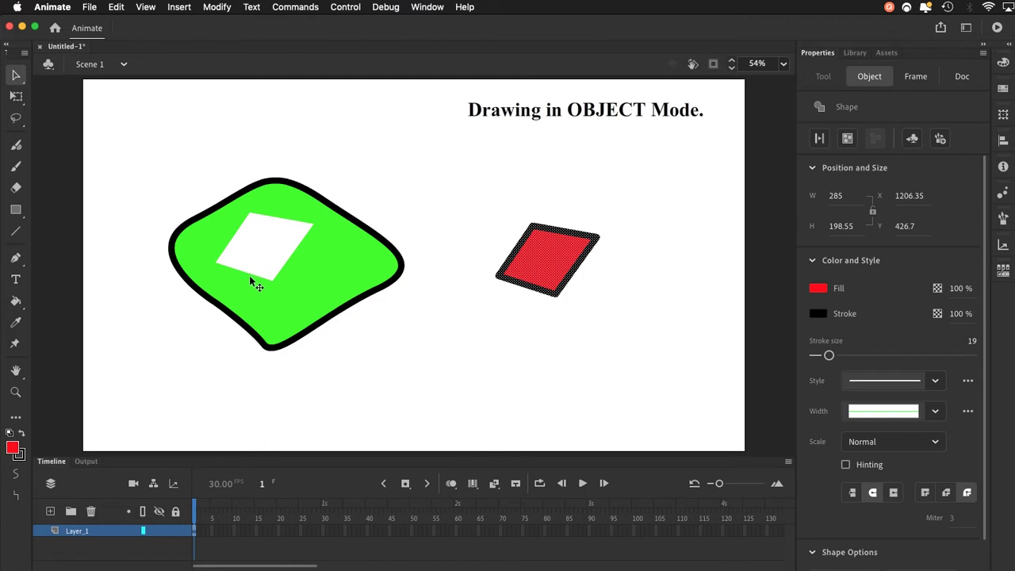
key(super+z)
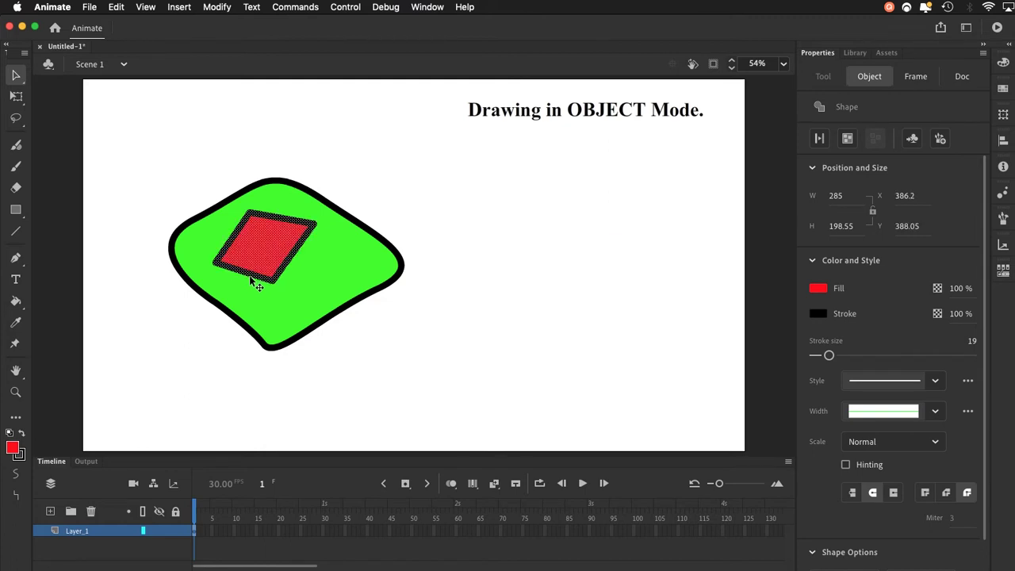
click(377, 345)
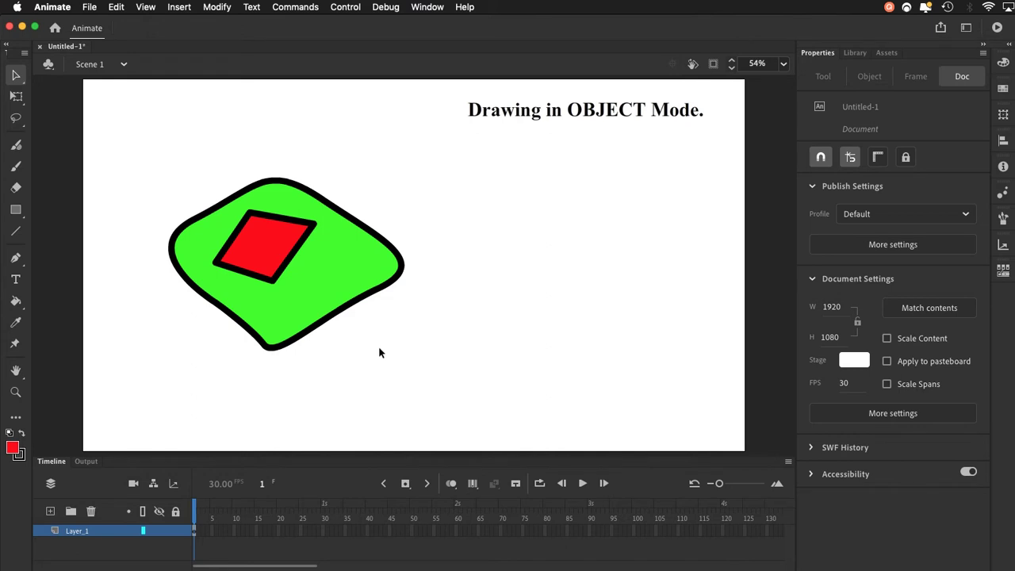
Step: Move only the green fill out of its outline to about X 595, Y 291, overlapping the other artwork, and deselect it
click(302, 305)
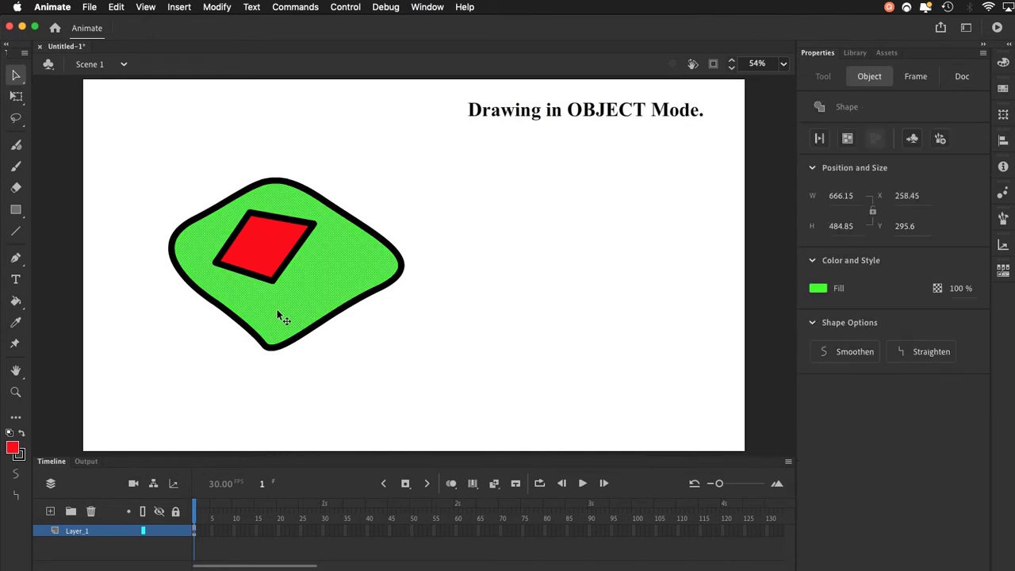
drag(279, 315, 392, 310)
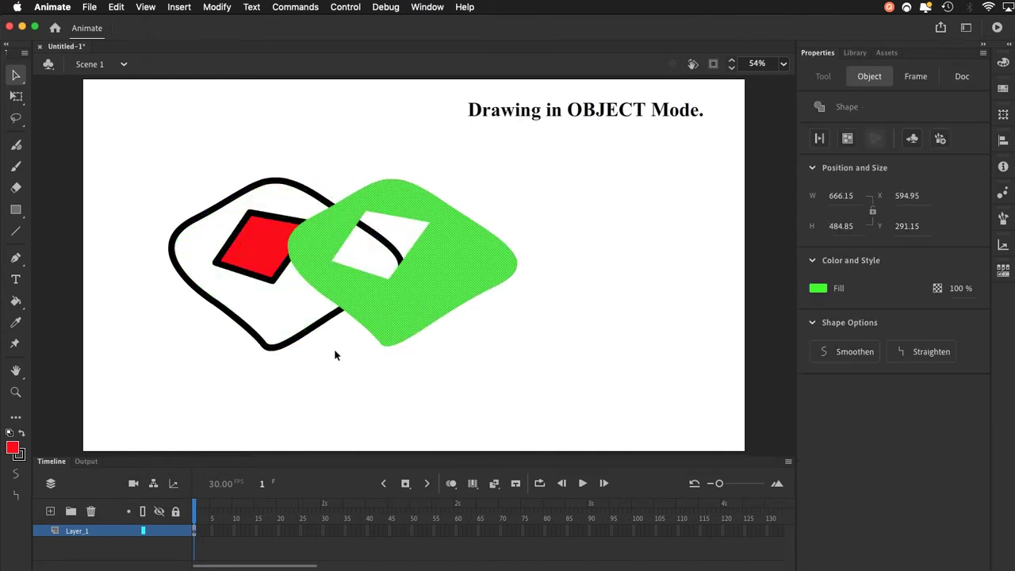
click(334, 349)
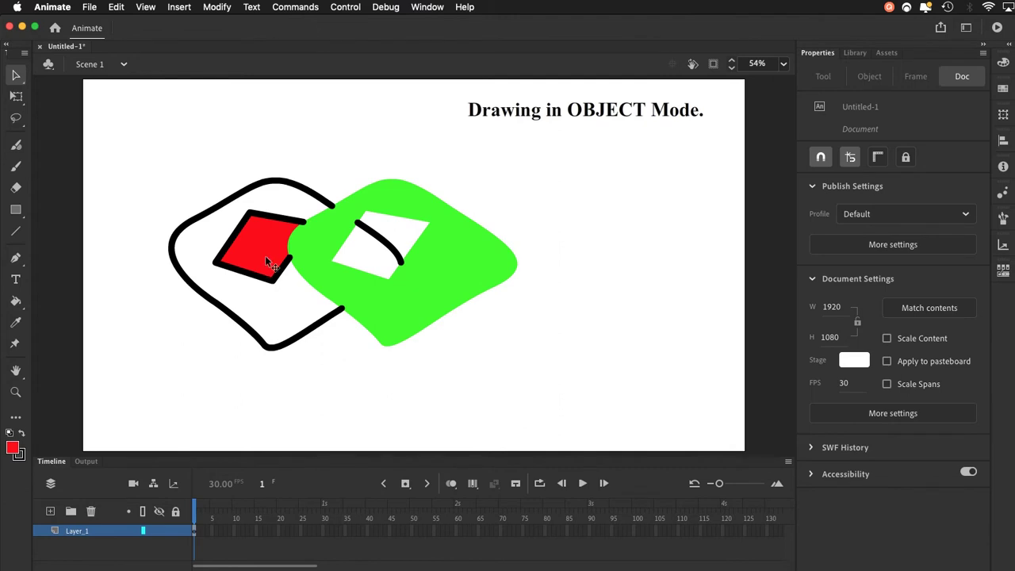
Step: Place the red fill over the green shape, deselect it to merge them, and move the red piece to about X 924, Y 750
drag(263, 251, 443, 385)
click(528, 338)
click(528, 368)
click(455, 278)
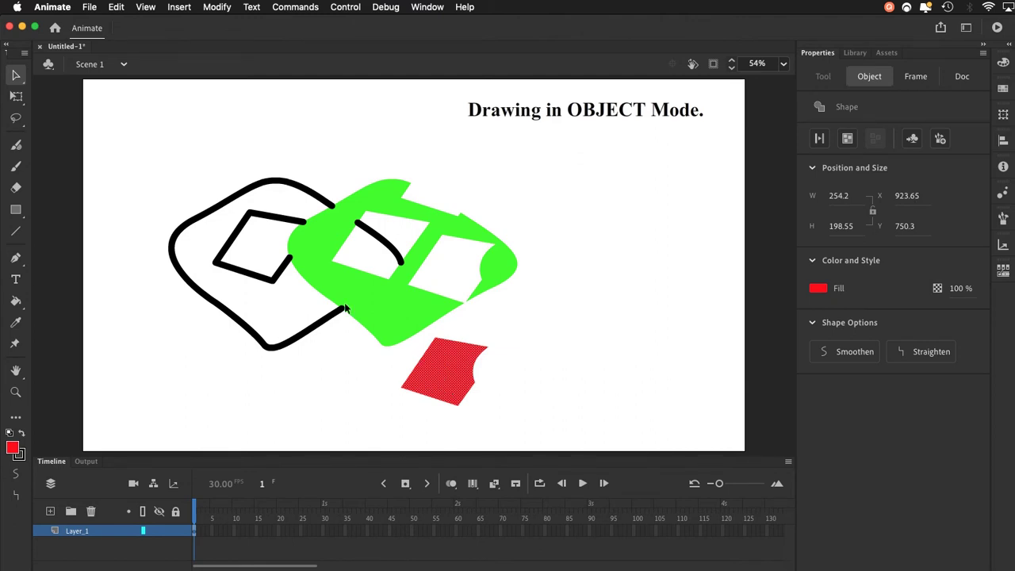
Step: Select all the merged outlines and fills on the stage and delete them
drag(201, 206, 560, 426)
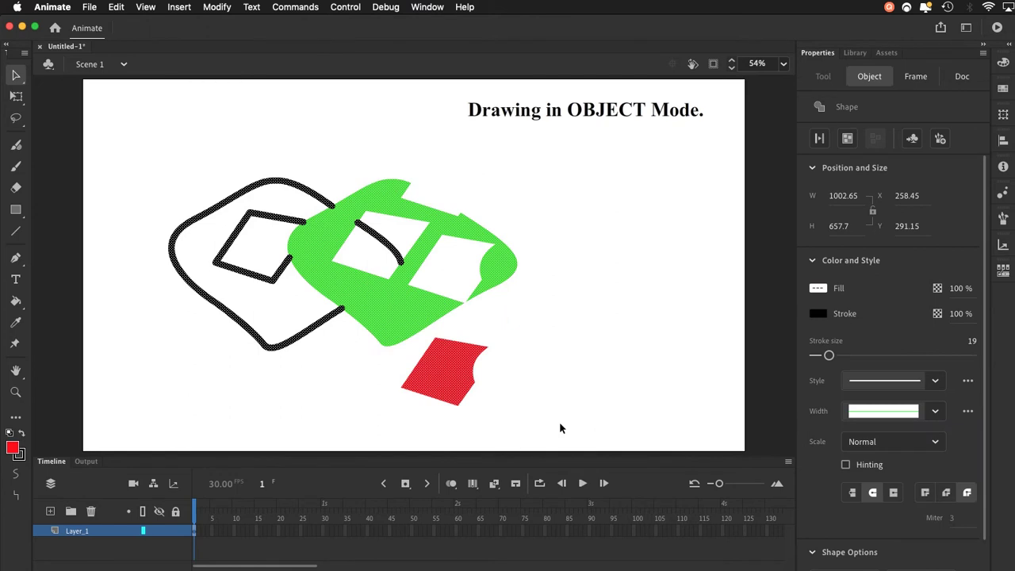
key(Delete)
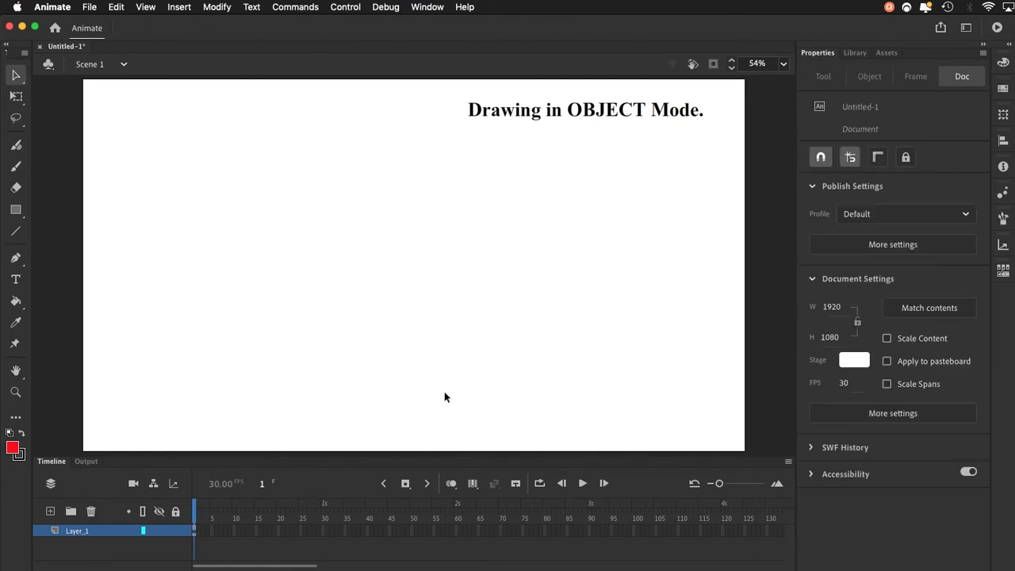
Step: Turn on Object Drawing mode for the Pen tool and draw a closed four-sided outline about 791 px wide and 524 px high
click(16, 258)
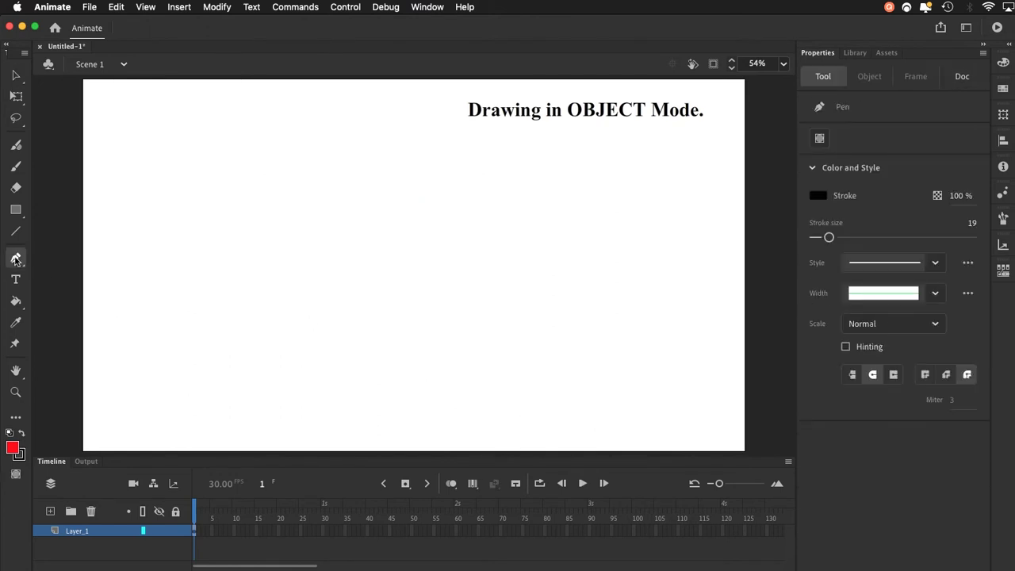
click(15, 475)
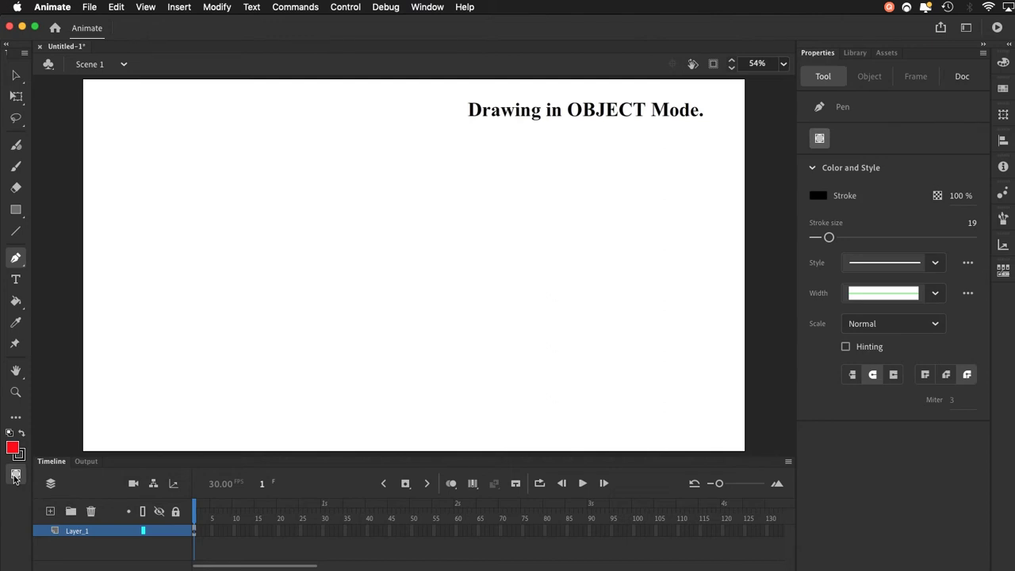
click(225, 332)
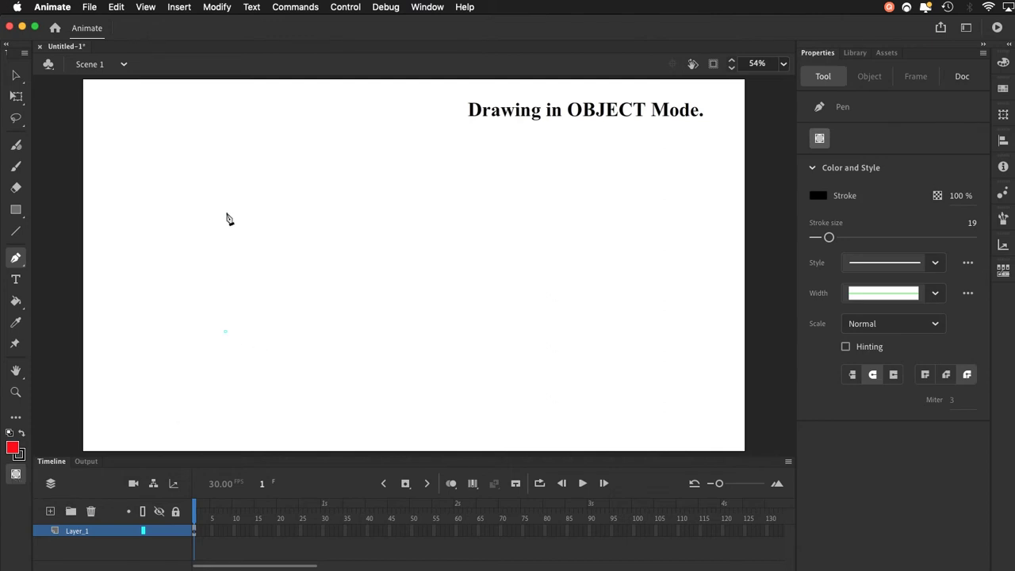
double_click(226, 168)
click(480, 151)
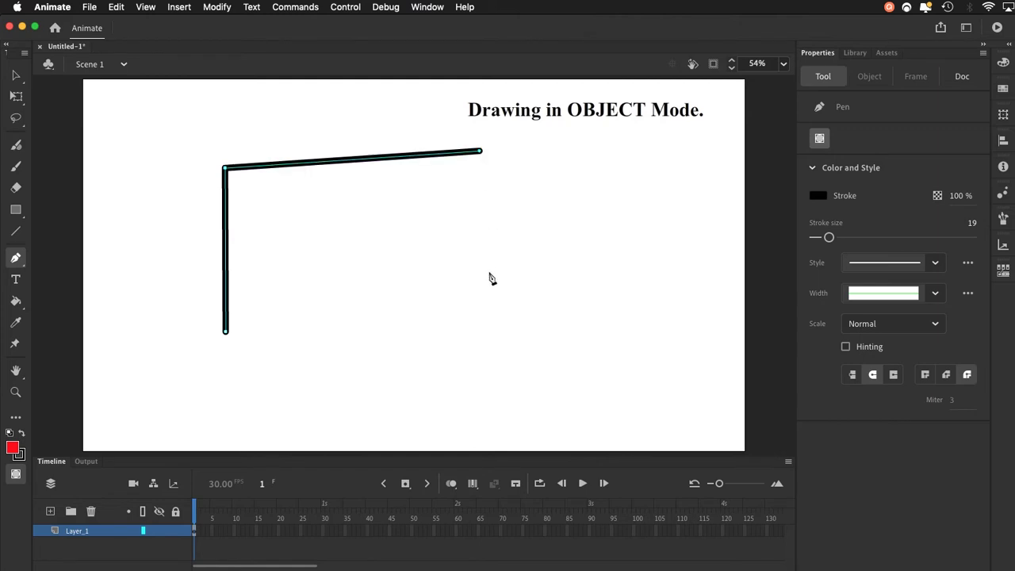
click(498, 331)
click(226, 332)
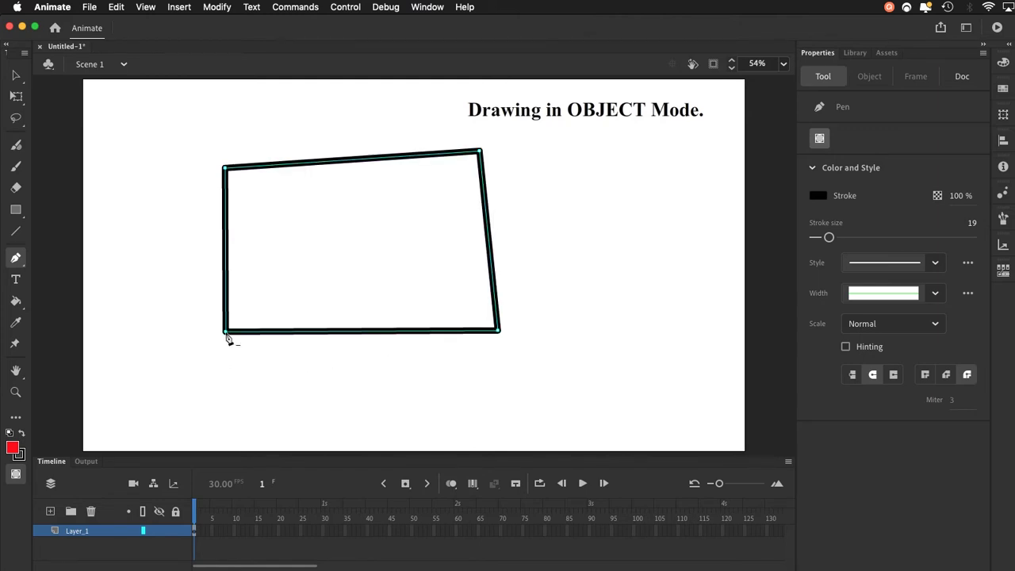
Step: Fill the four-sided outline with red, move the whole object to about X 372, Y 267, and deselect it
click(17, 303)
click(288, 291)
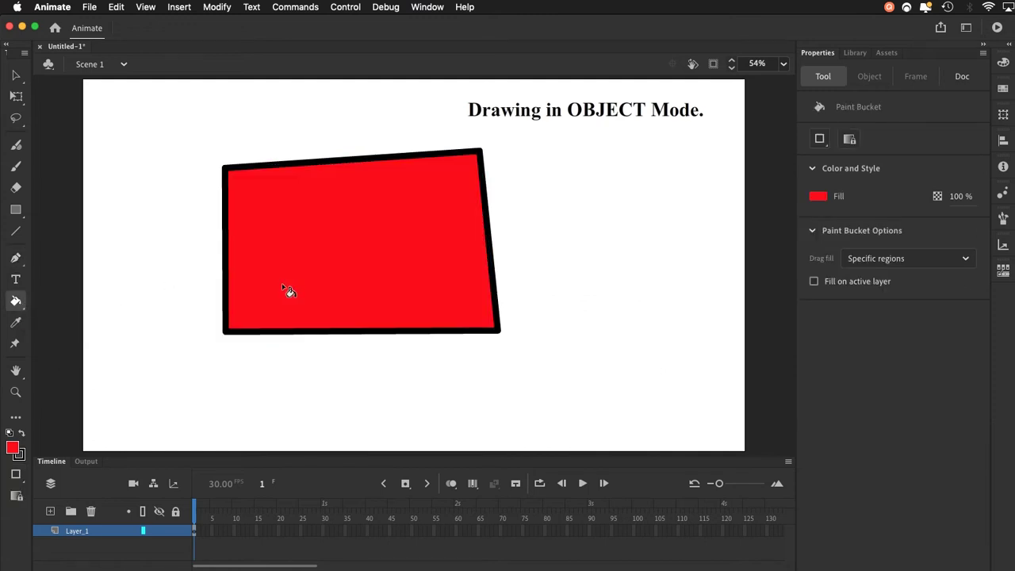
click(16, 77)
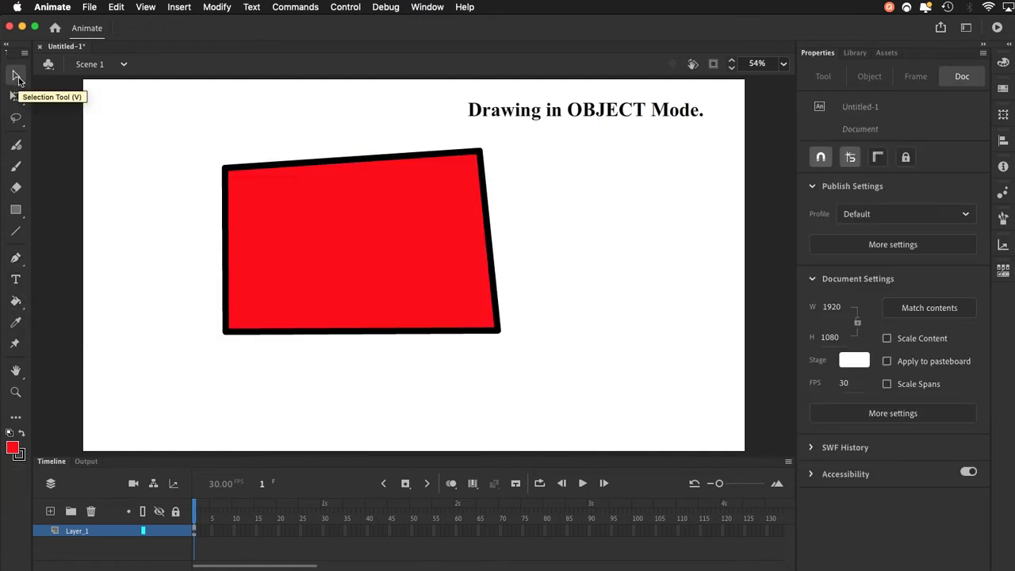
click(306, 257)
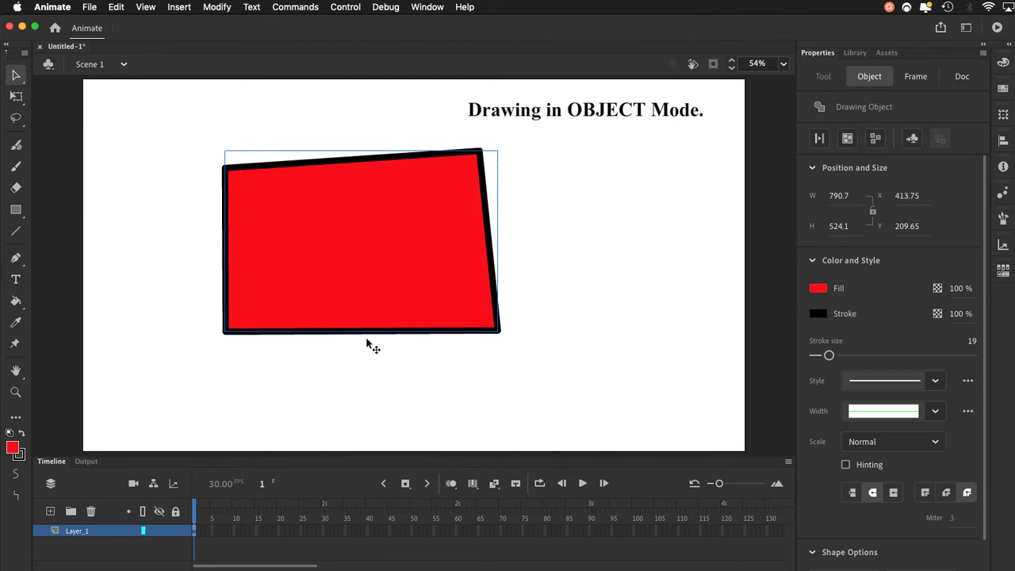
mouse_move(315, 272)
mouse_down()
mouse_move(318, 297)
mouse_move(290, 311)
mouse_move(335, 277)
mouse_move(402, 267)
mouse_up()
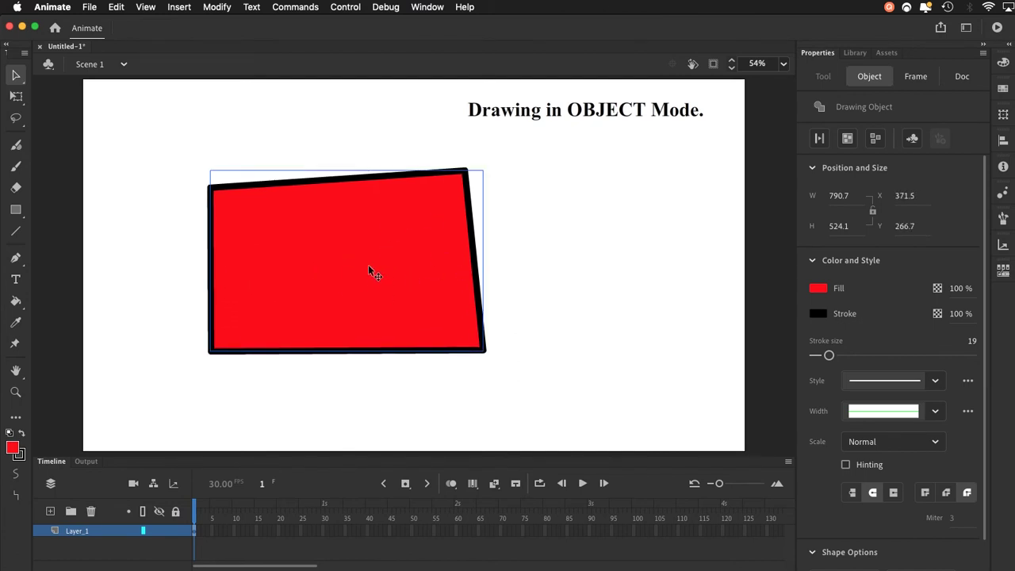
click(517, 297)
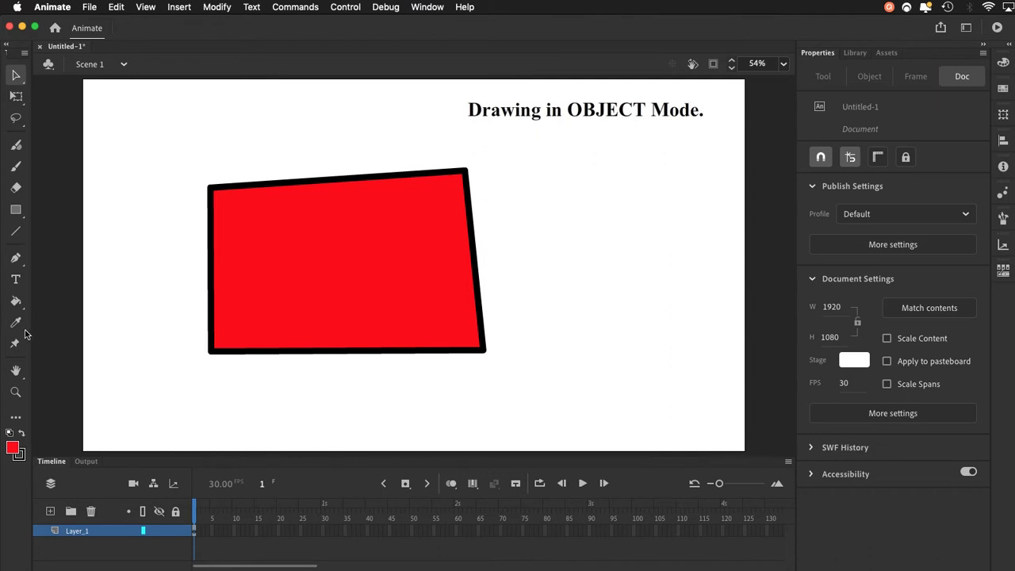
Step: Set the fill color to green and draw a closed curved outline about 461 by 346 px inside the red shape with the Pen tool
click(15, 259)
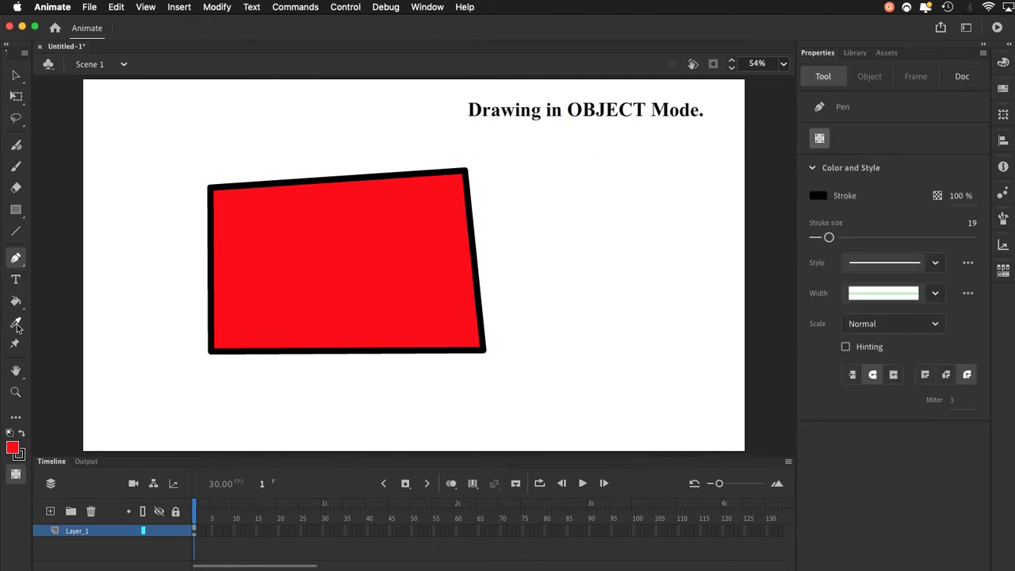
click(14, 449)
click(122, 498)
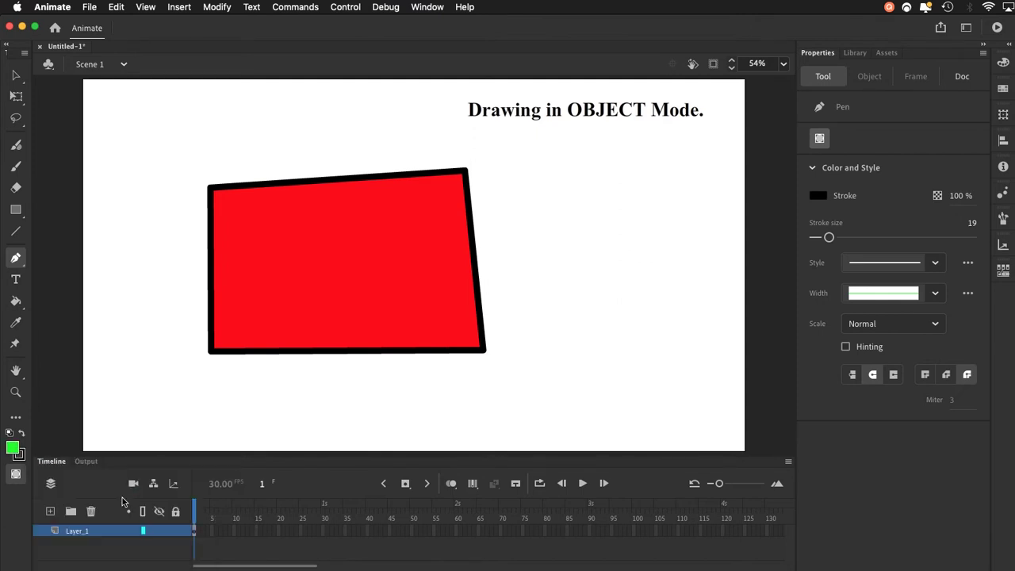
click(23, 479)
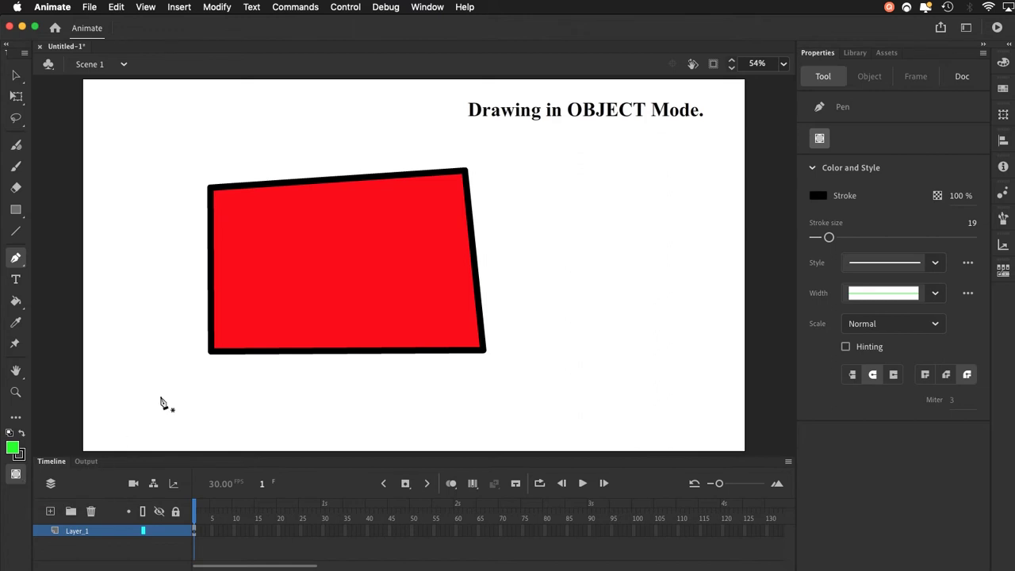
drag(251, 281, 262, 257)
mouse_move(341, 215)
mouse_down()
mouse_move(392, 244)
mouse_move(349, 291)
mouse_move(306, 322)
mouse_move(264, 312)
mouse_move(255, 294)
mouse_up()
click(252, 287)
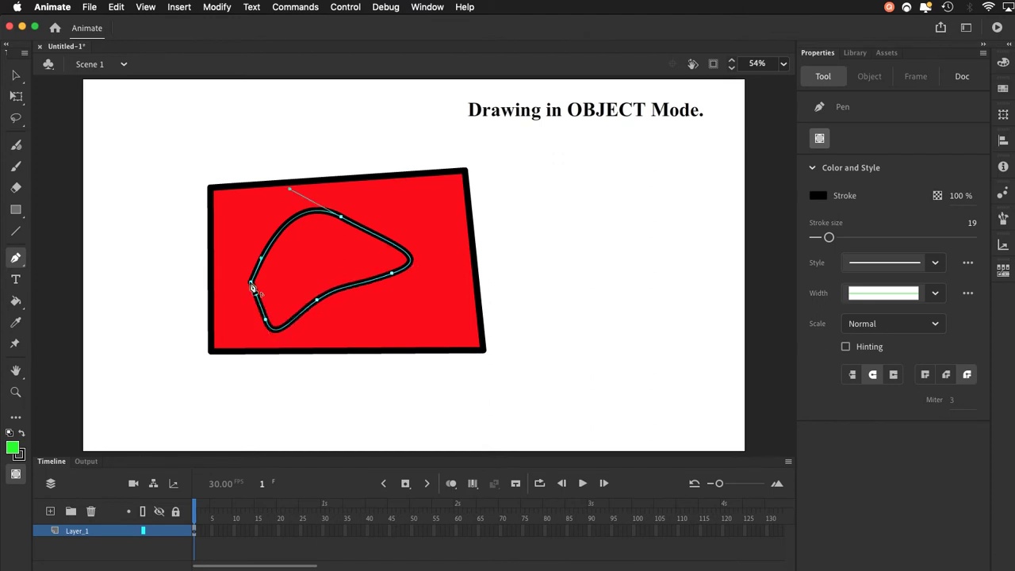
Step: Try to fill the inside of the curved outline with green using the Paint Bucket, and undo the fill
click(16, 303)
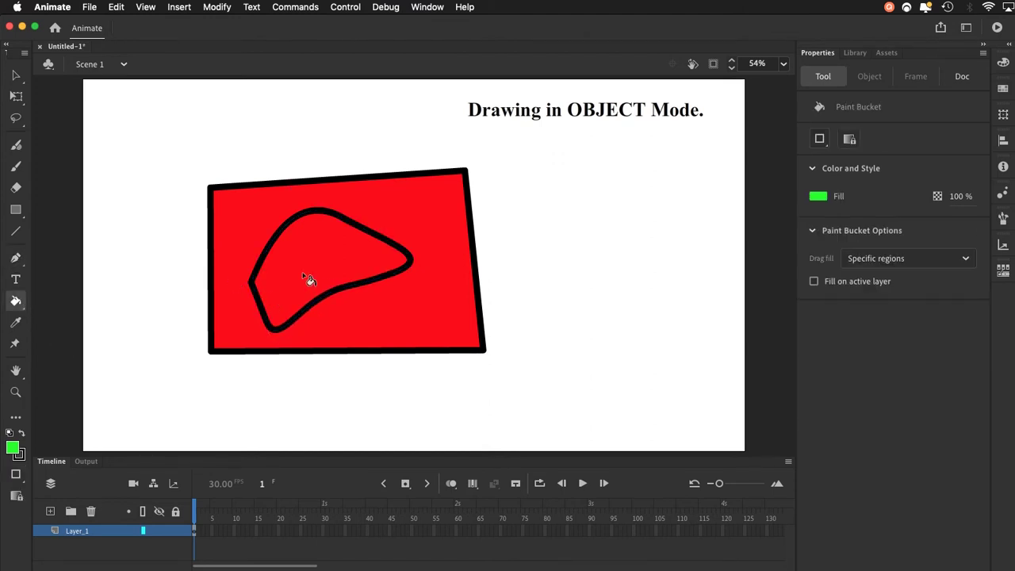
click(313, 273)
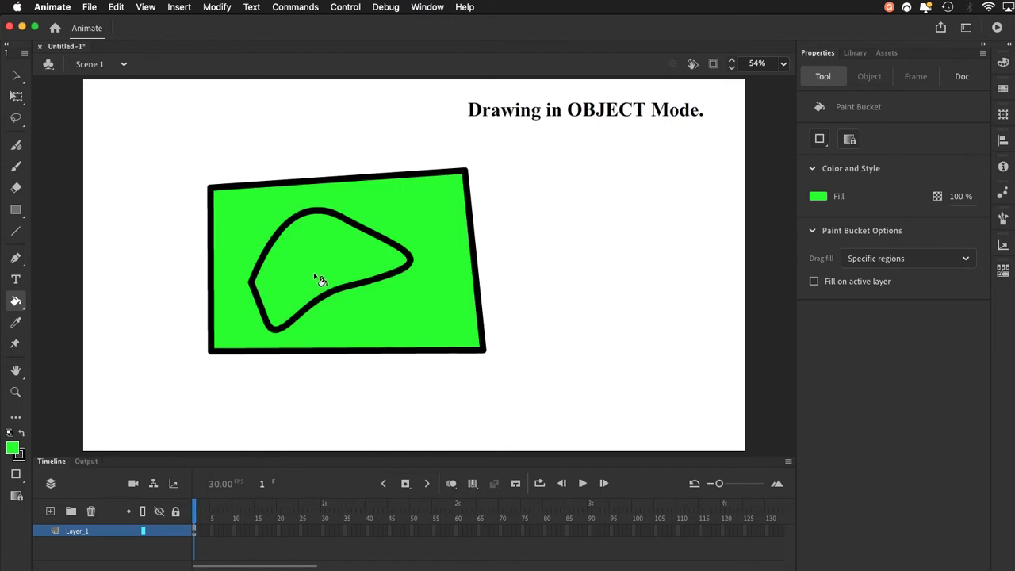
key(super+z)
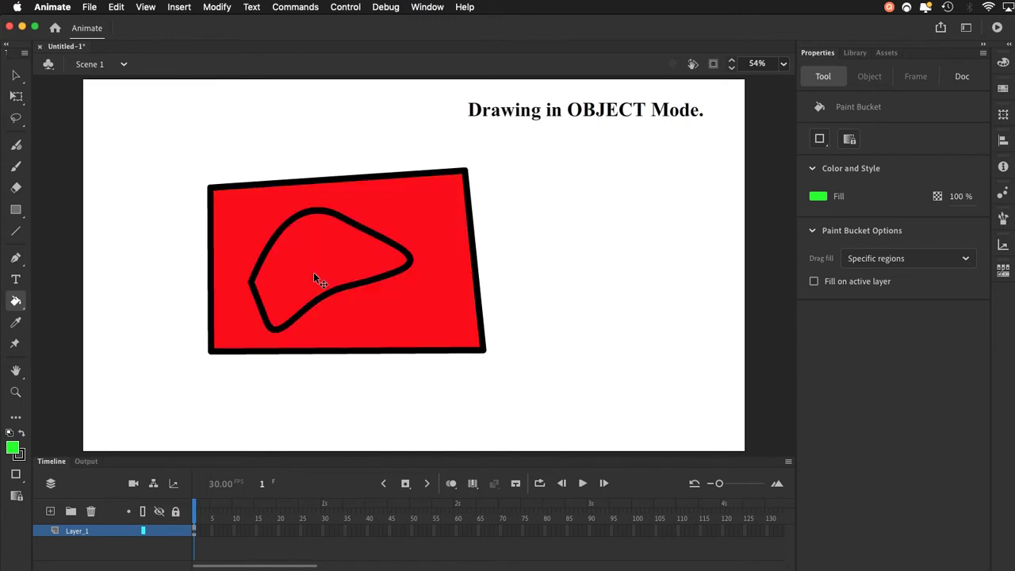
Step: Select the curved outline object, change its own fill property to green, and deselect it
key(v)
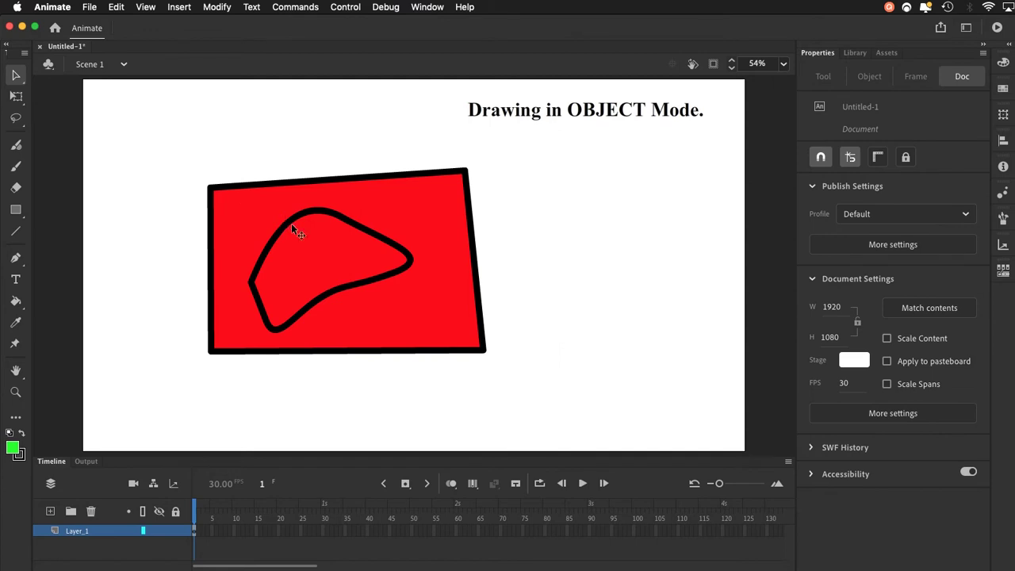
click(292, 224)
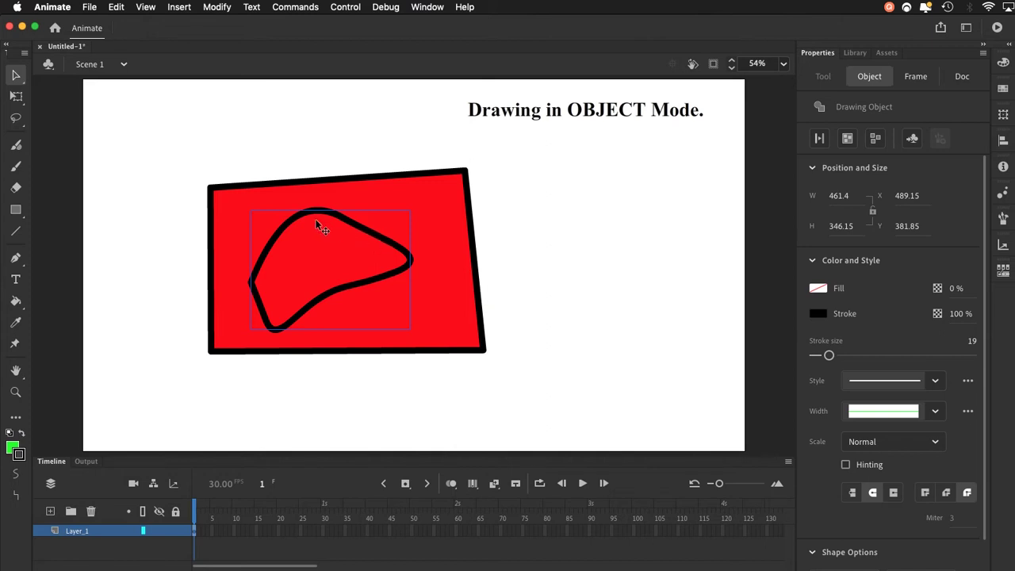
click(818, 289)
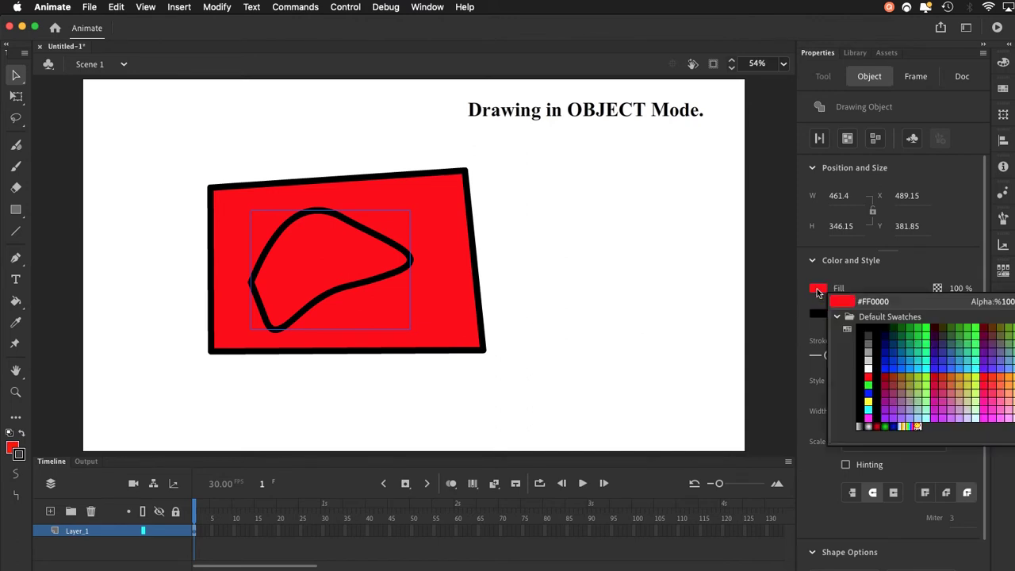
click(925, 329)
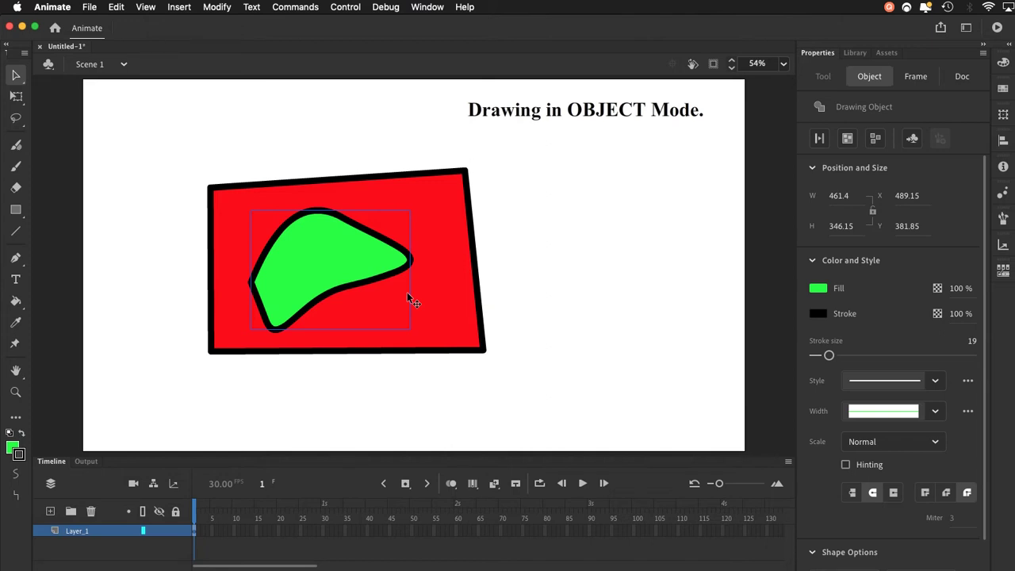
click(559, 306)
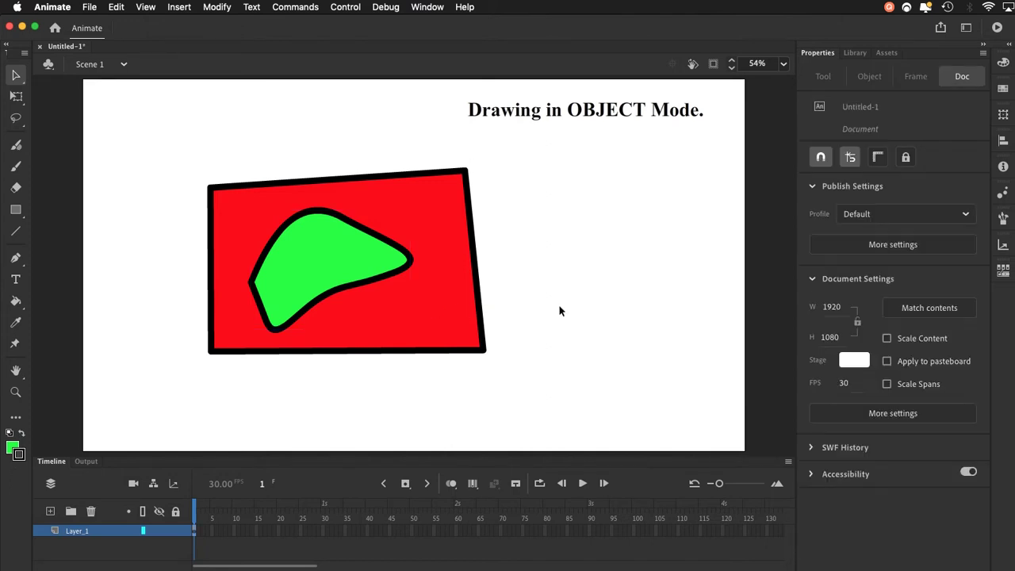
Step: Set the fill color to yellow-orange and draw a closed four-sided outline about 460 by 243 px overlapping the green shape with the Pen tool
click(16, 257)
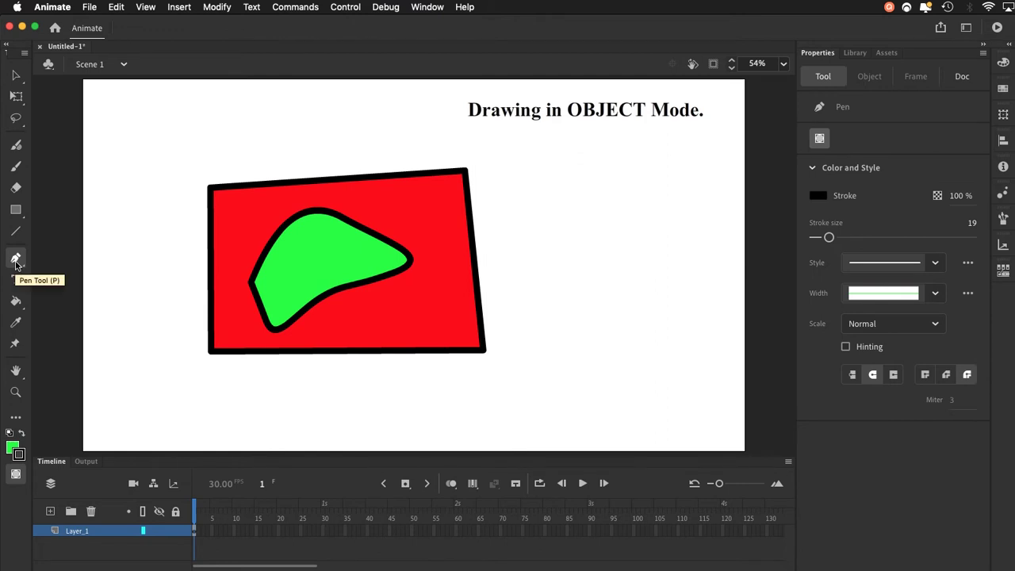
click(13, 448)
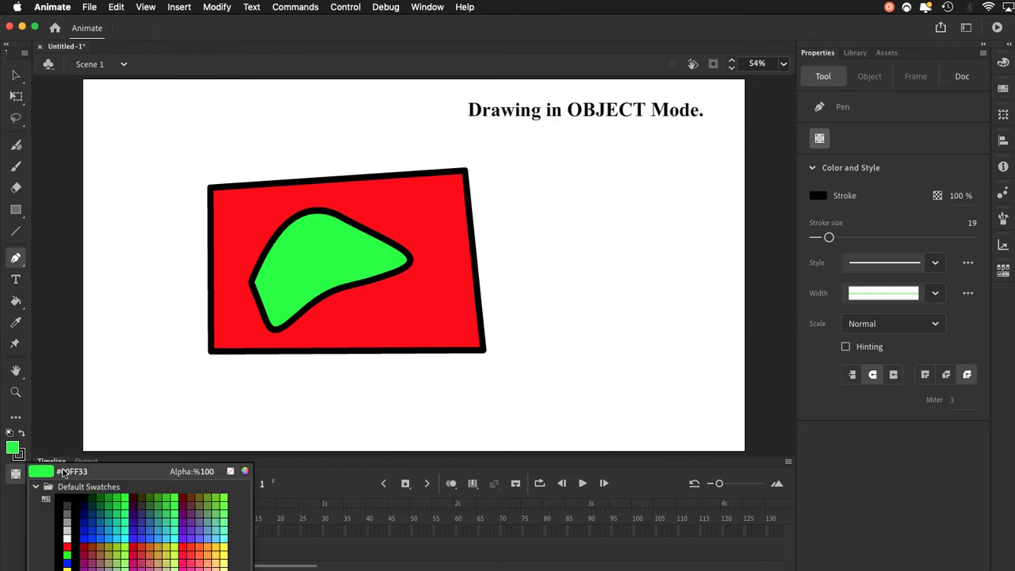
click(213, 546)
click(314, 246)
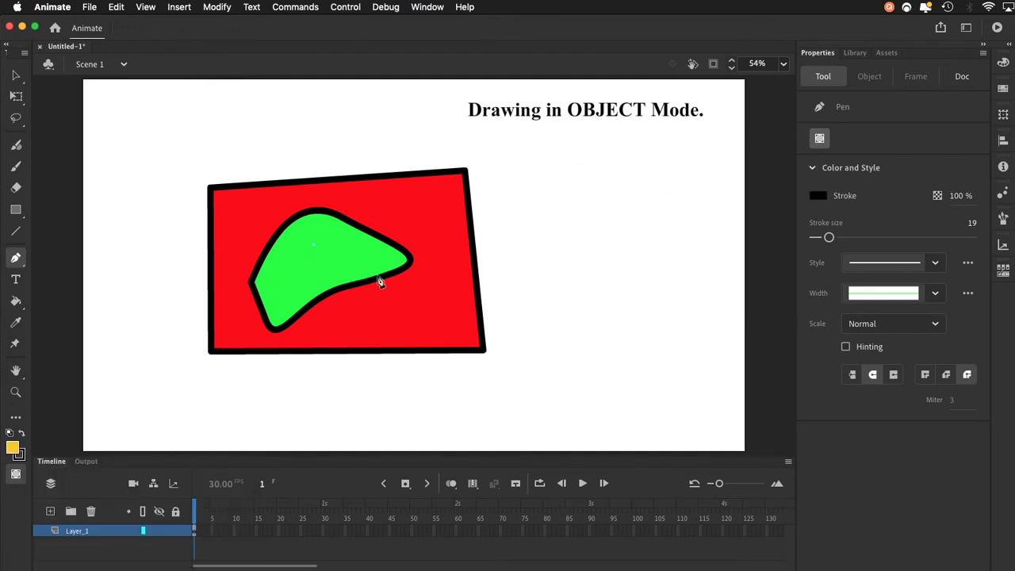
click(438, 300)
click(346, 329)
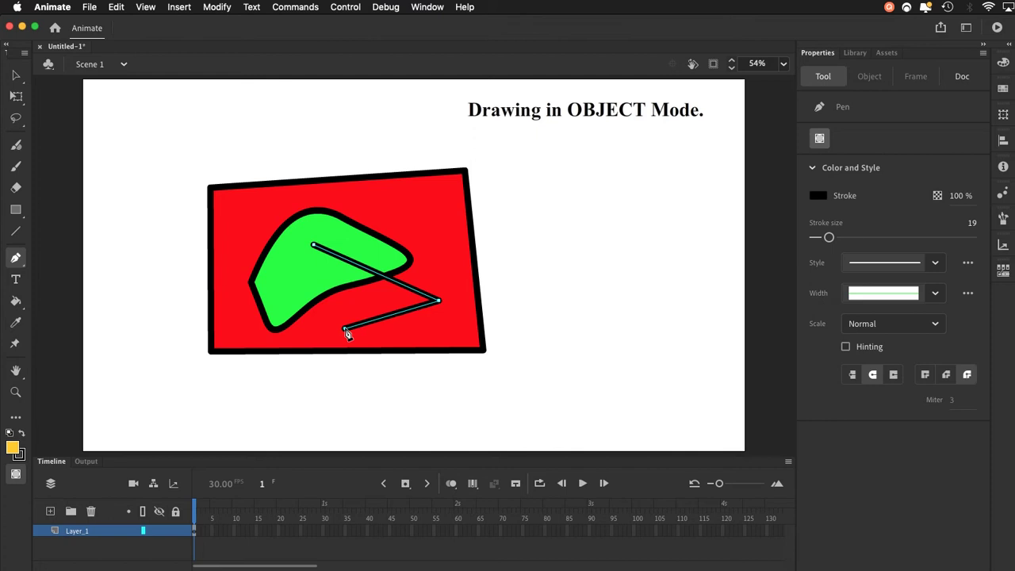
click(280, 283)
click(314, 246)
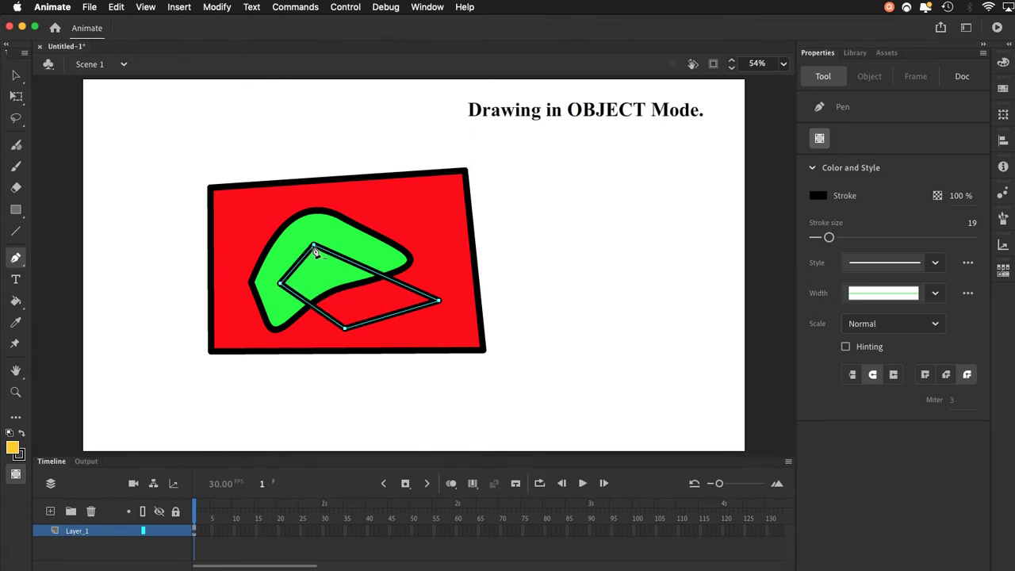
Step: Try to fill the smaller four-sided outline with yellow-orange using the Paint Bucket, and undo the fill
click(15, 302)
click(315, 287)
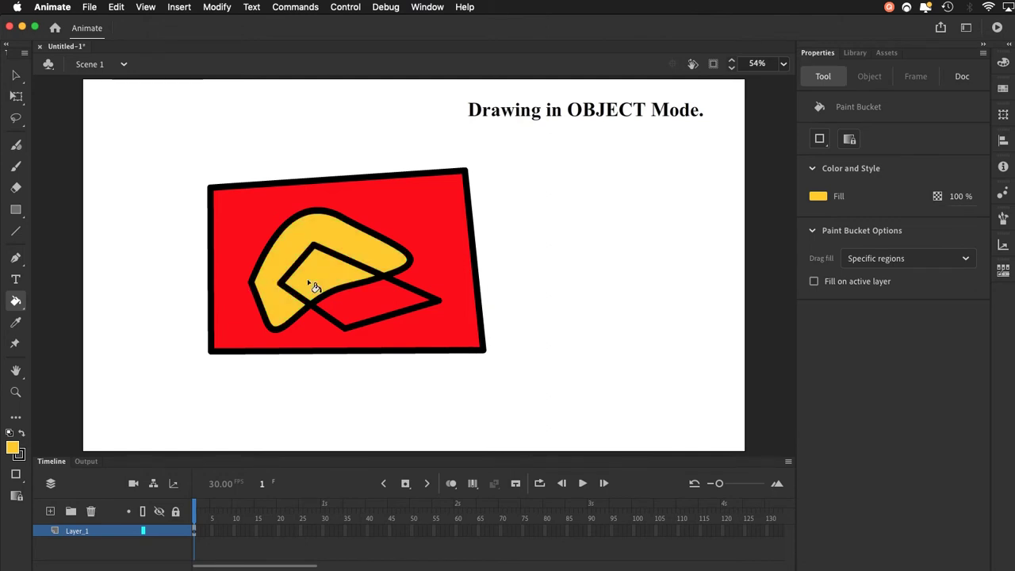
key(super+z)
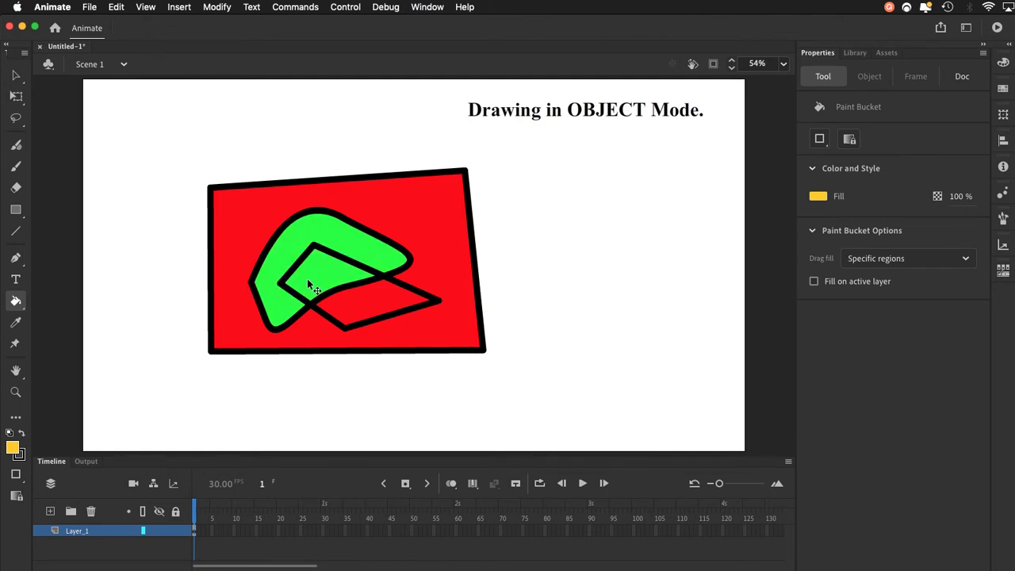
Step: Select the smaller four-sided outline object, change its own fill property to blue, and deselect it
click(16, 76)
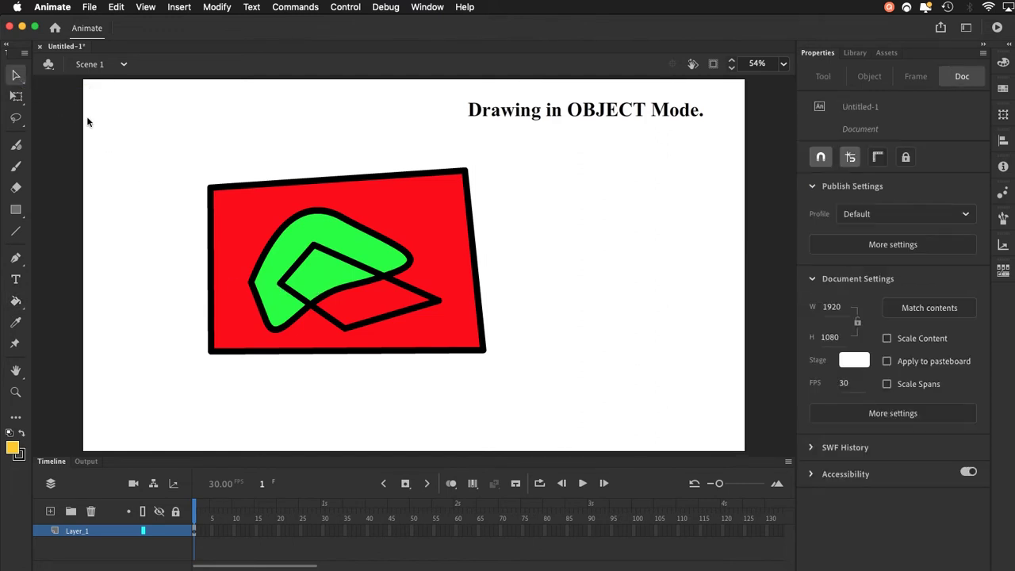
click(309, 261)
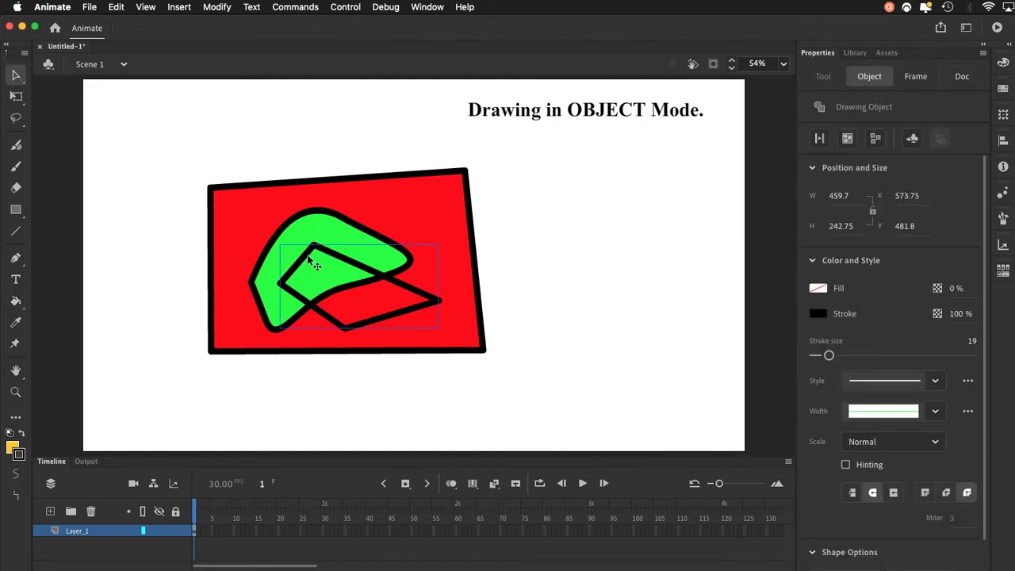
click(819, 290)
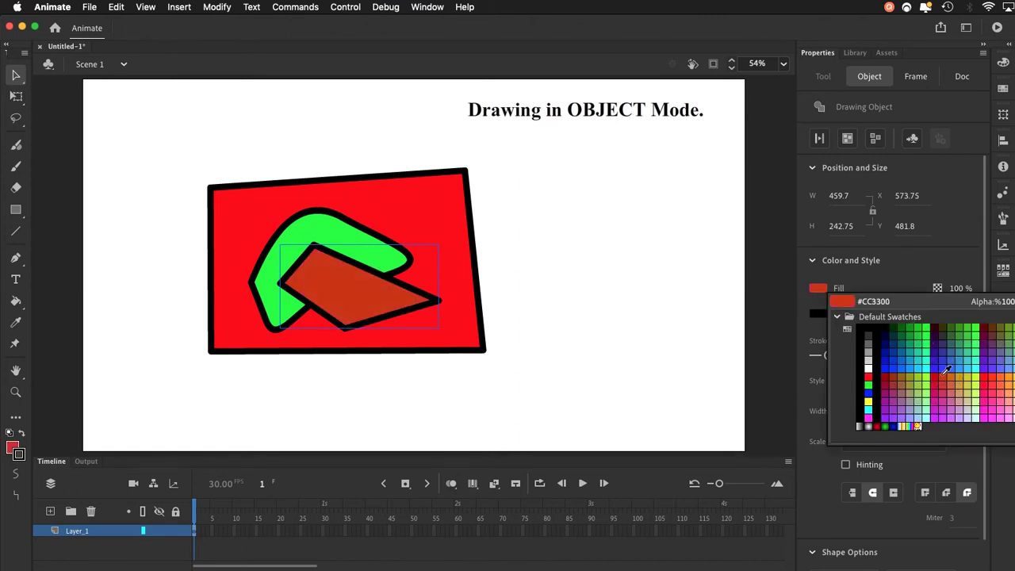
click(948, 359)
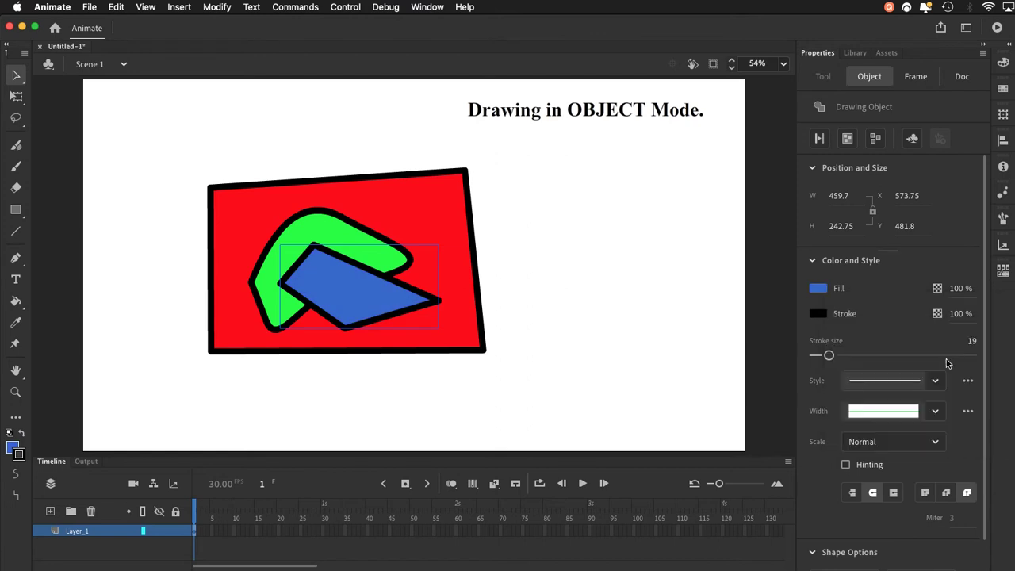
click(183, 373)
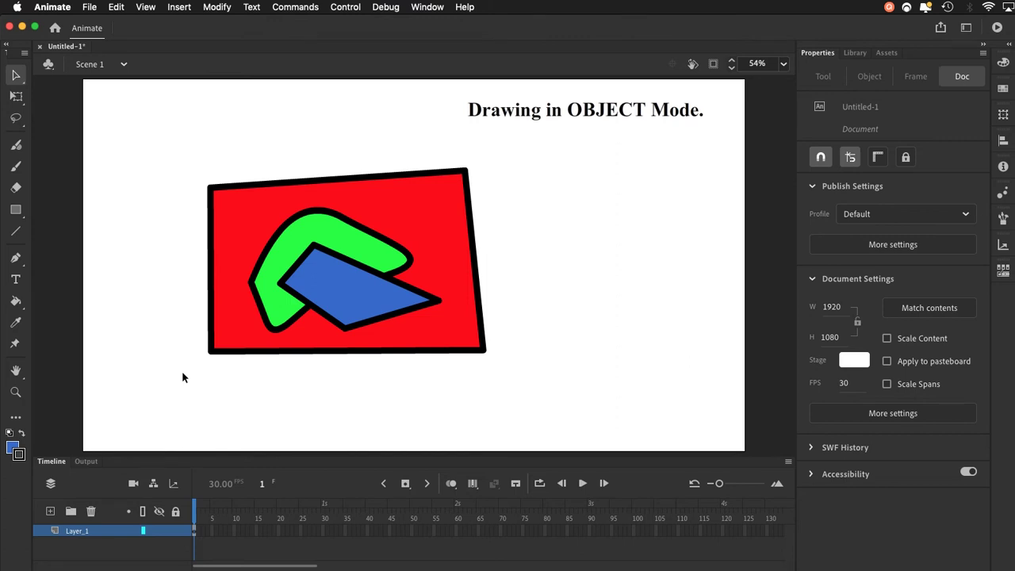
Step: Move the green shape to the red shape's upper-left corner and the blue four-sided shape across the red shape's right edge
click(342, 275)
click(311, 229)
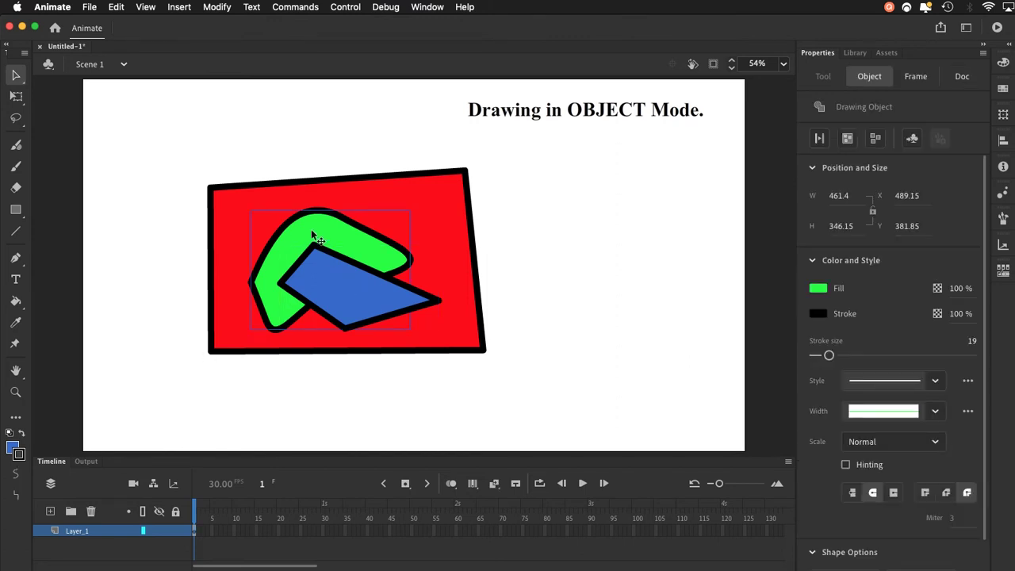
click(446, 190)
click(330, 281)
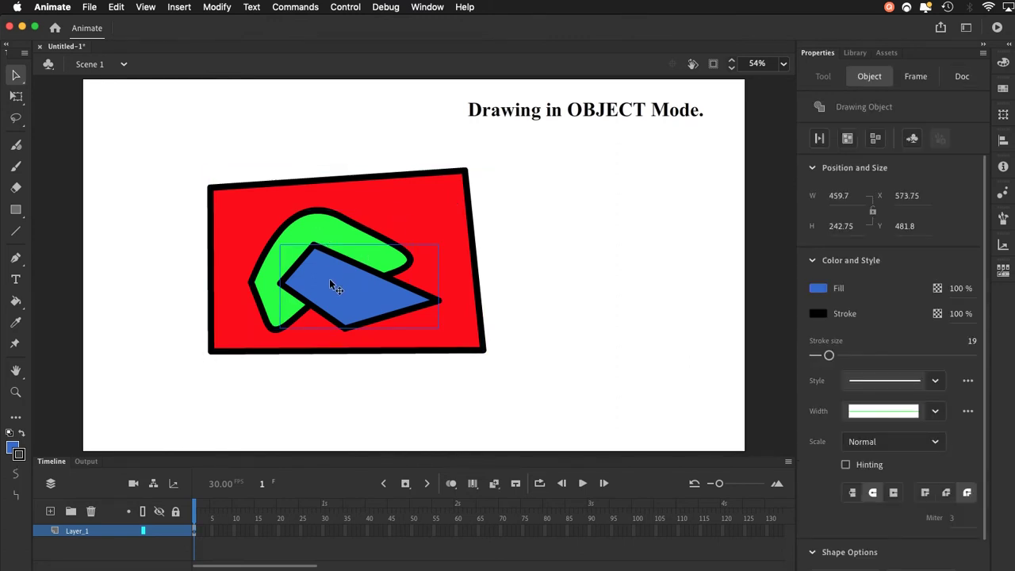
drag(330, 286, 402, 308)
drag(321, 264, 279, 216)
drag(388, 295, 435, 224)
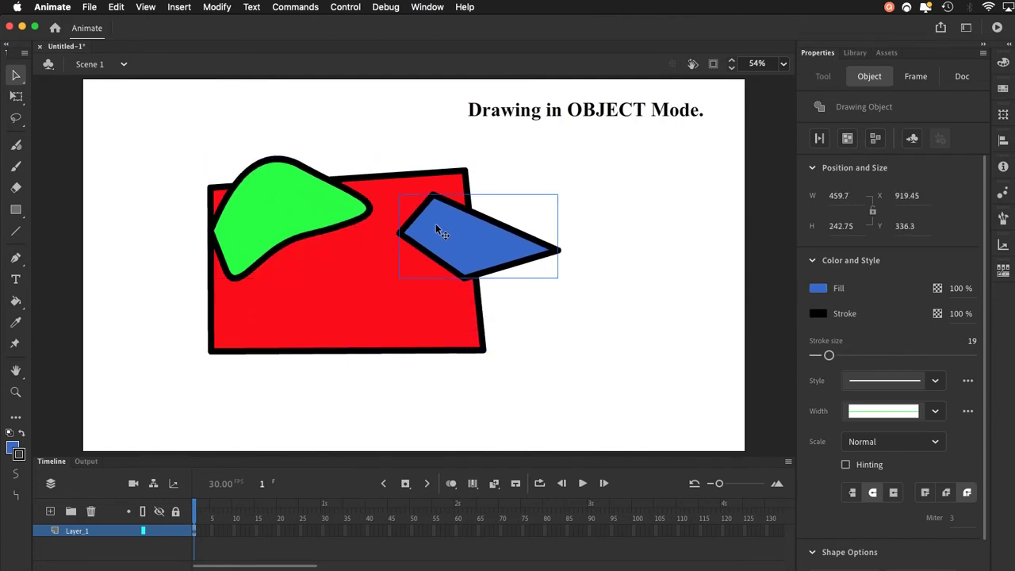
Step: Move the green shape over the red shape's lower edge, and the blue shape down so it overlaps the green shape's right end
drag(279, 220, 316, 310)
mouse_move(440, 244)
mouse_down()
mouse_move(435, 230)
mouse_move(445, 244)
mouse_up()
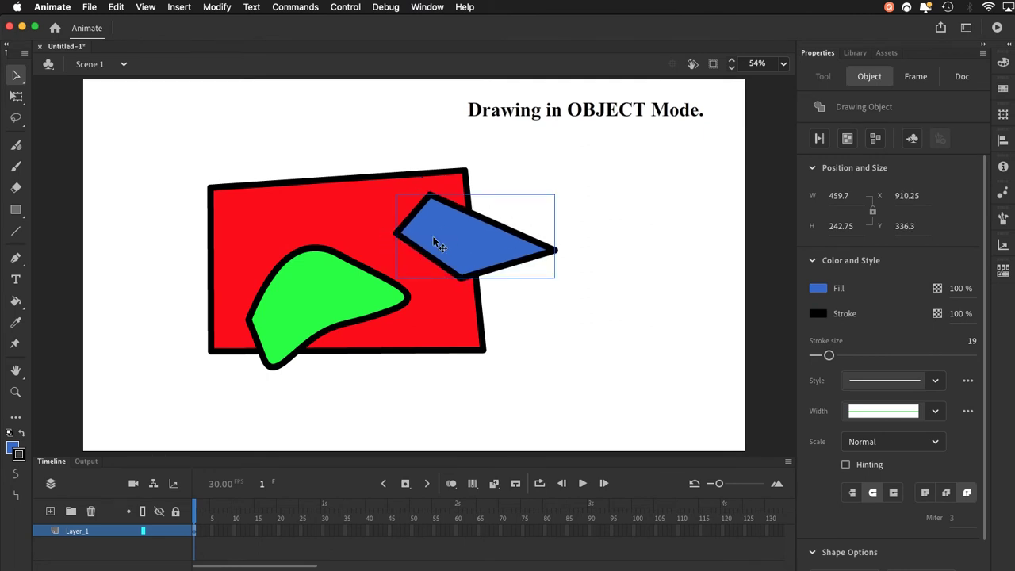
drag(433, 236, 372, 302)
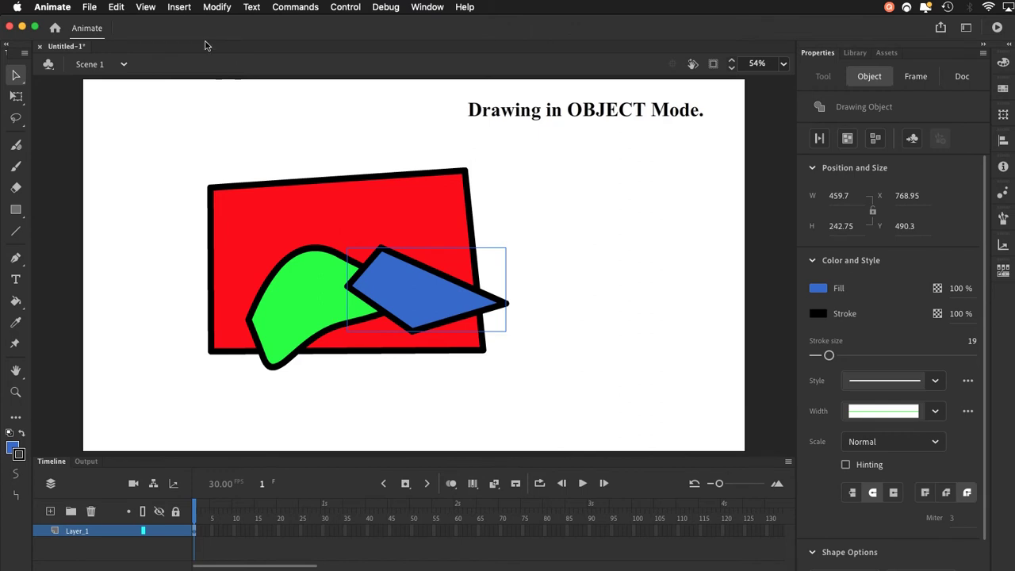
Step: Send the blue four-sided object to the back of the stacking order, and bring it to the front again
click(216, 7)
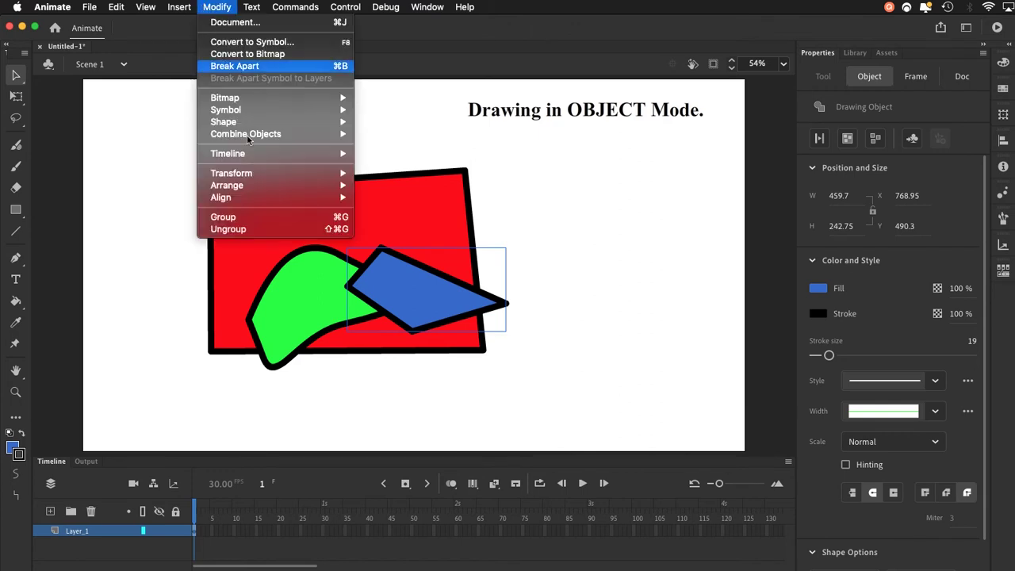
mouse_move(244, 193)
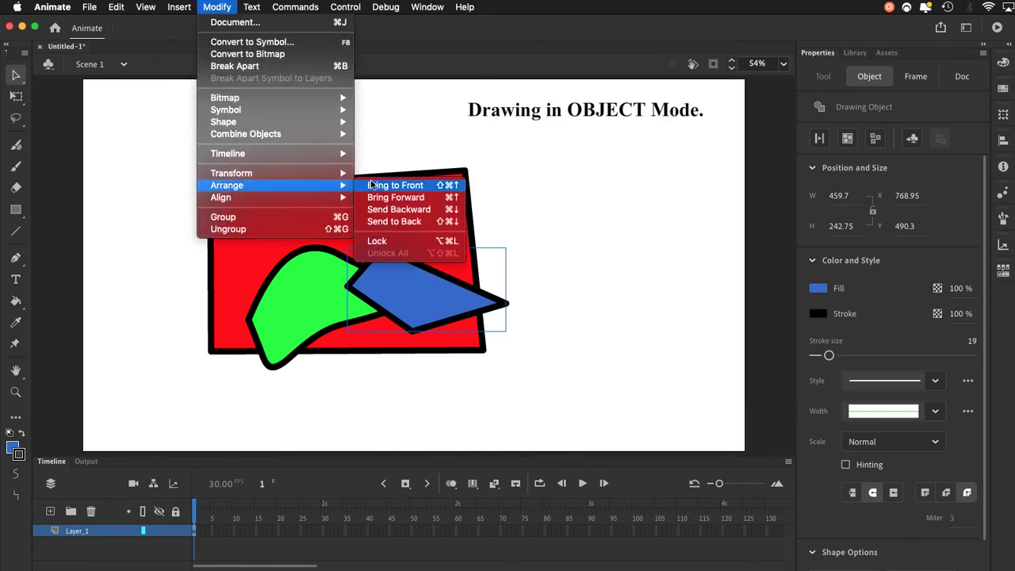
click(389, 223)
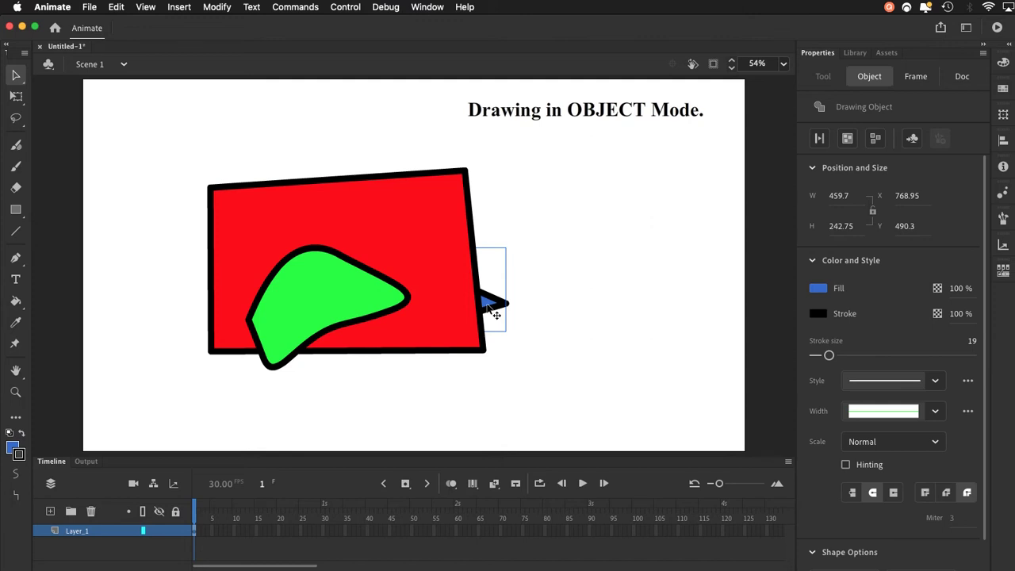
click(213, 8)
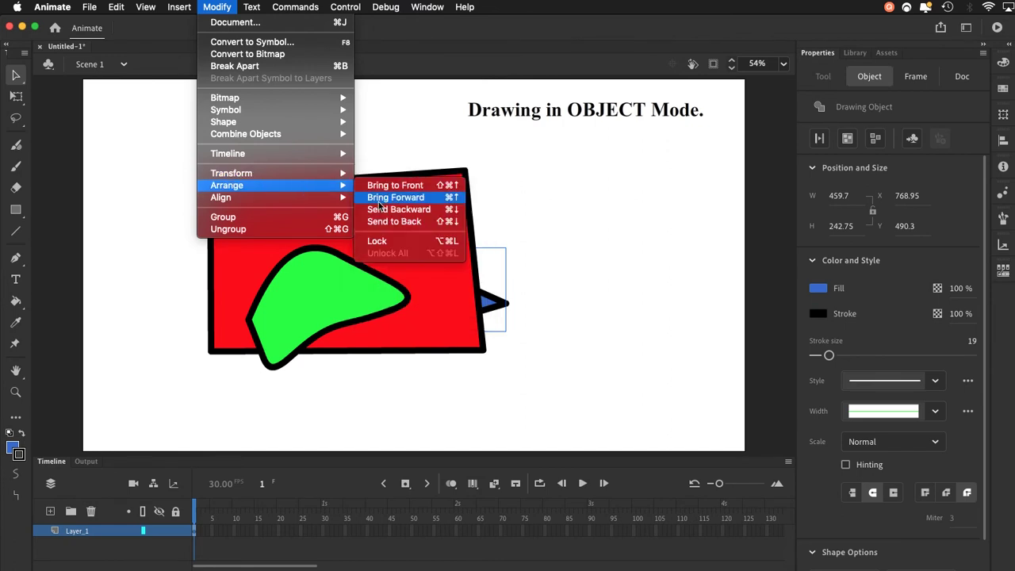
click(376, 188)
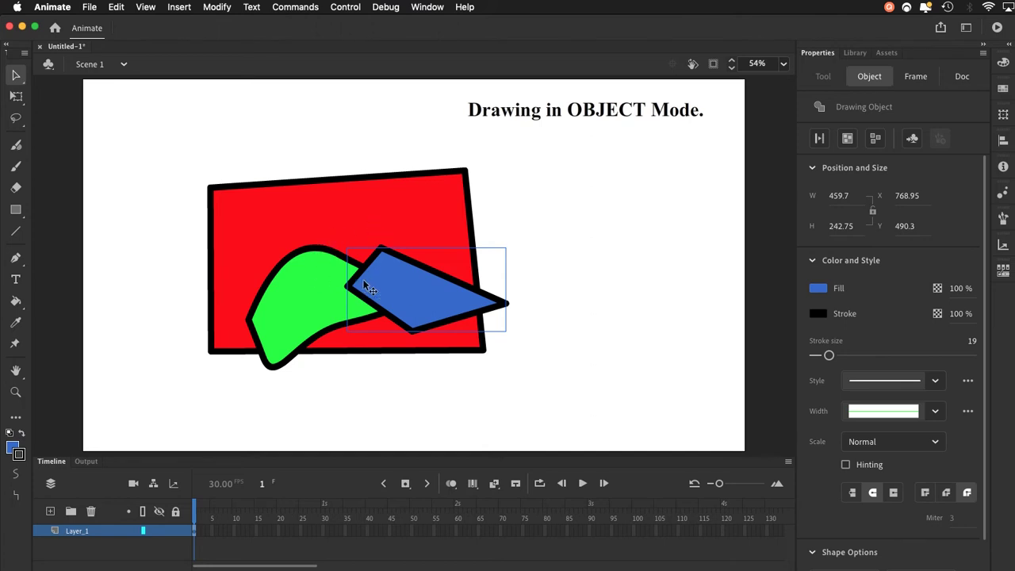
Step: Send the blue four-sided object backward one level, behind the green shape, and deselect it
click(221, 9)
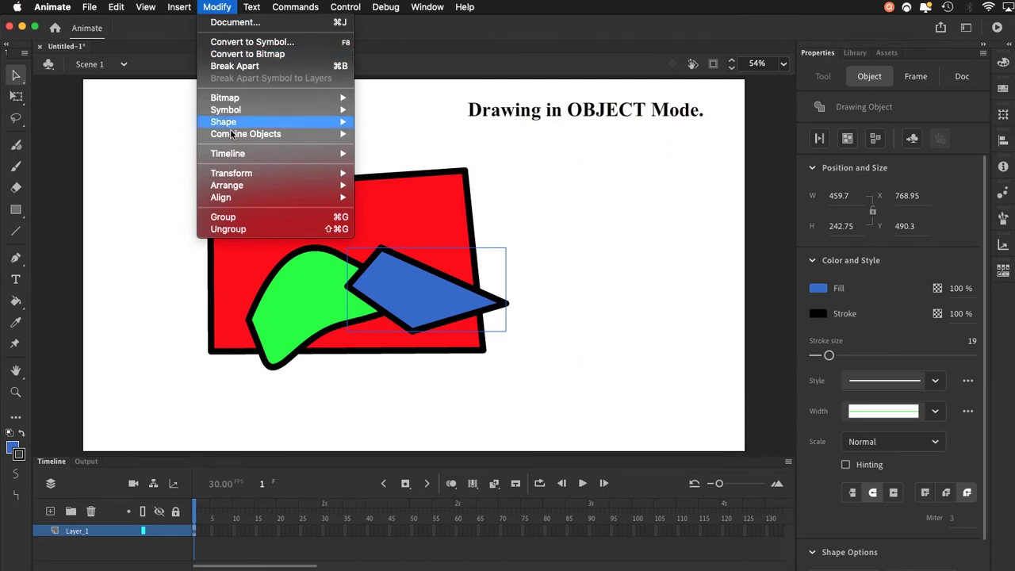
mouse_move(227, 185)
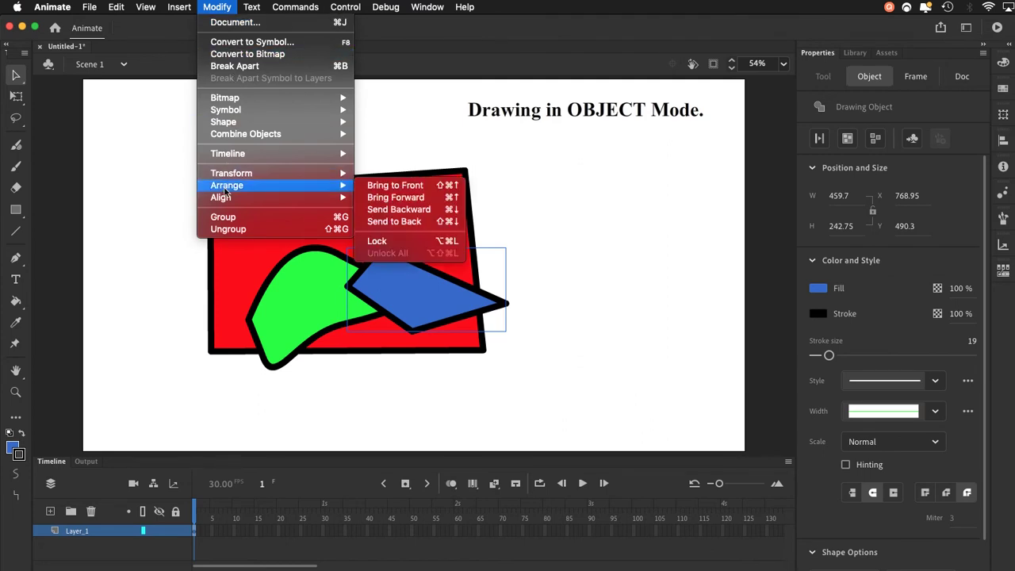
click(401, 210)
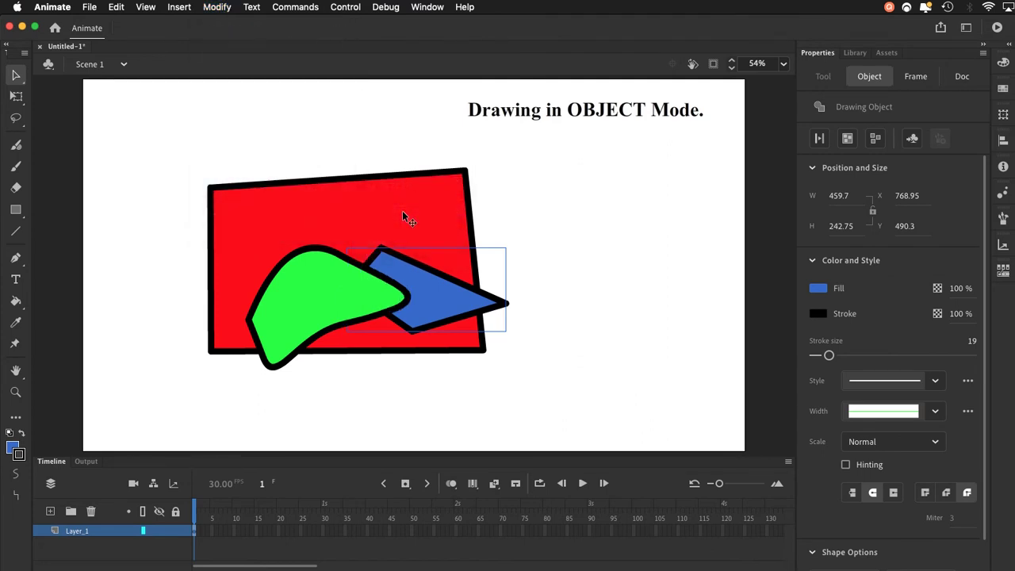
click(523, 200)
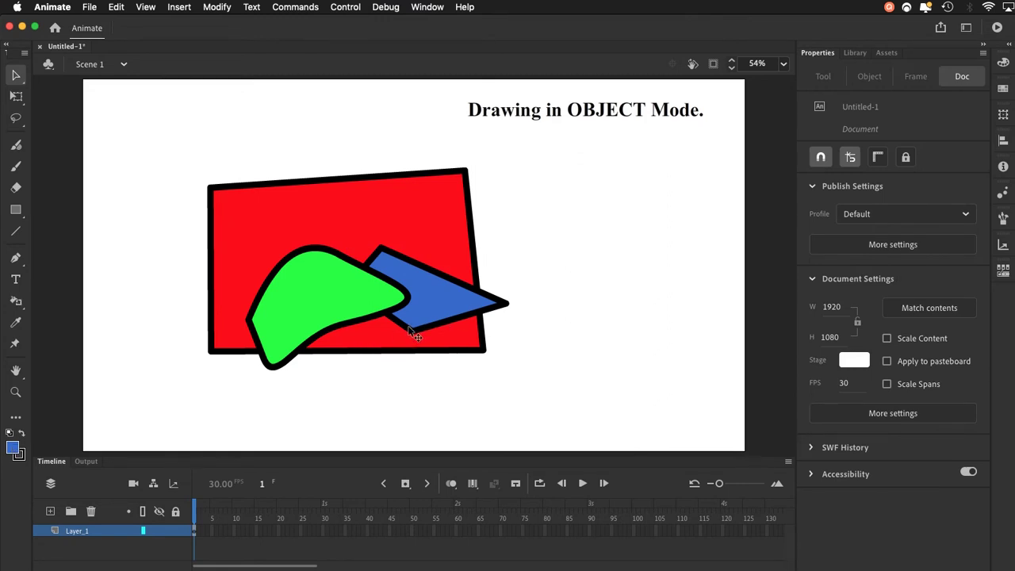
click(216, 8)
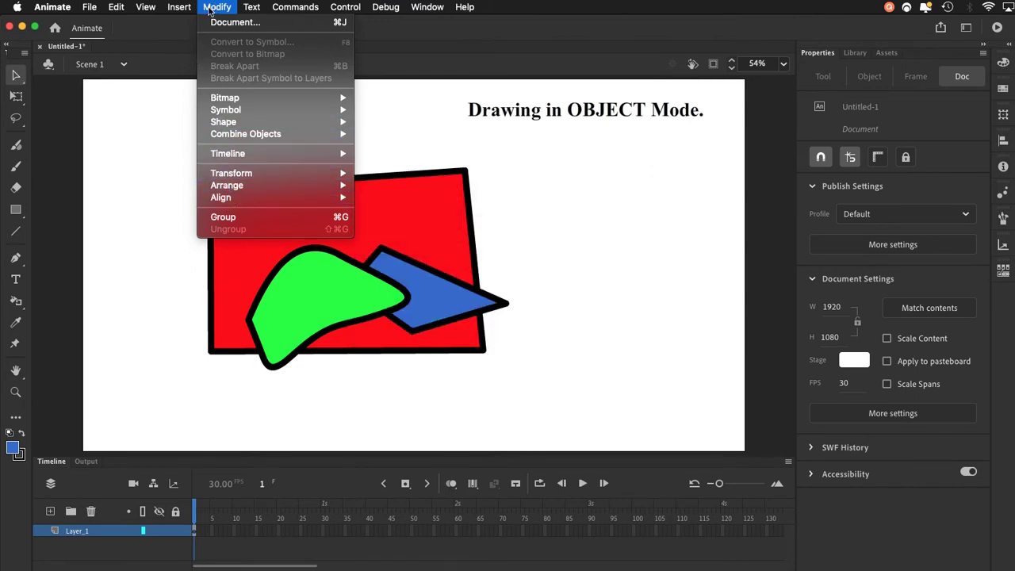
click(215, 7)
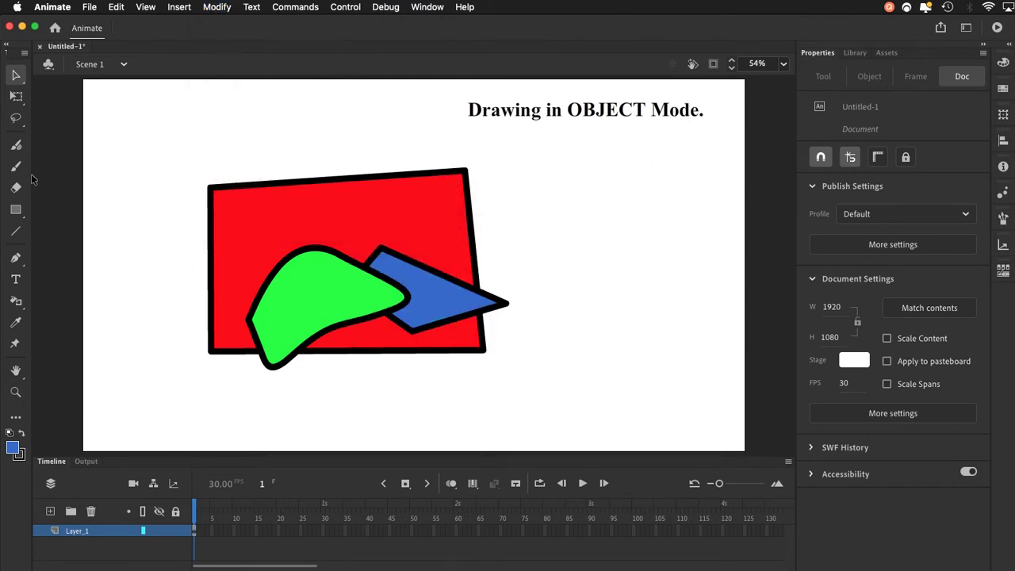
Step: Draw a closed freeform outline about 318 by 211 px beside the red shape with the Classic Brush, and fill it with blue
click(16, 168)
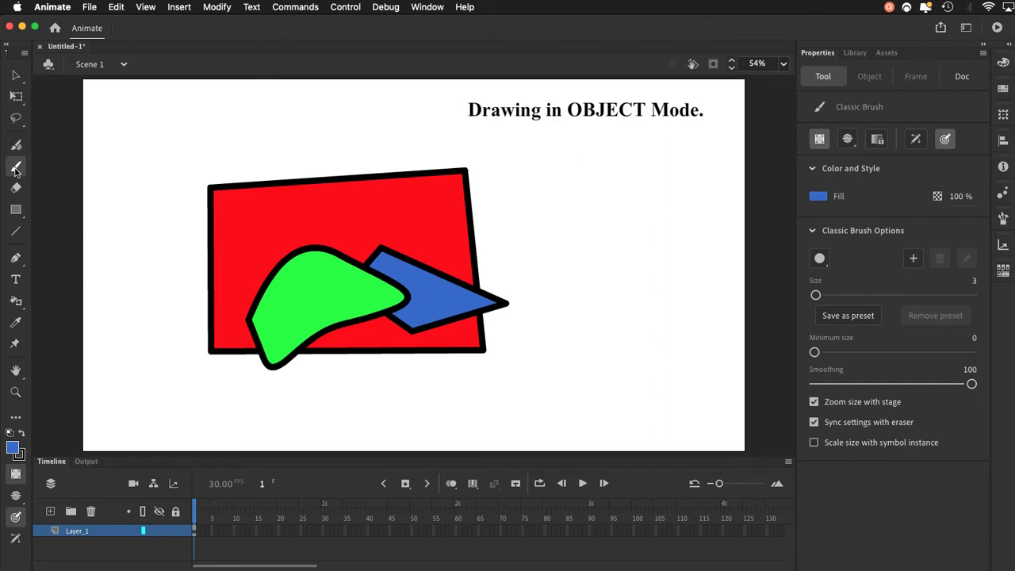
click(15, 209)
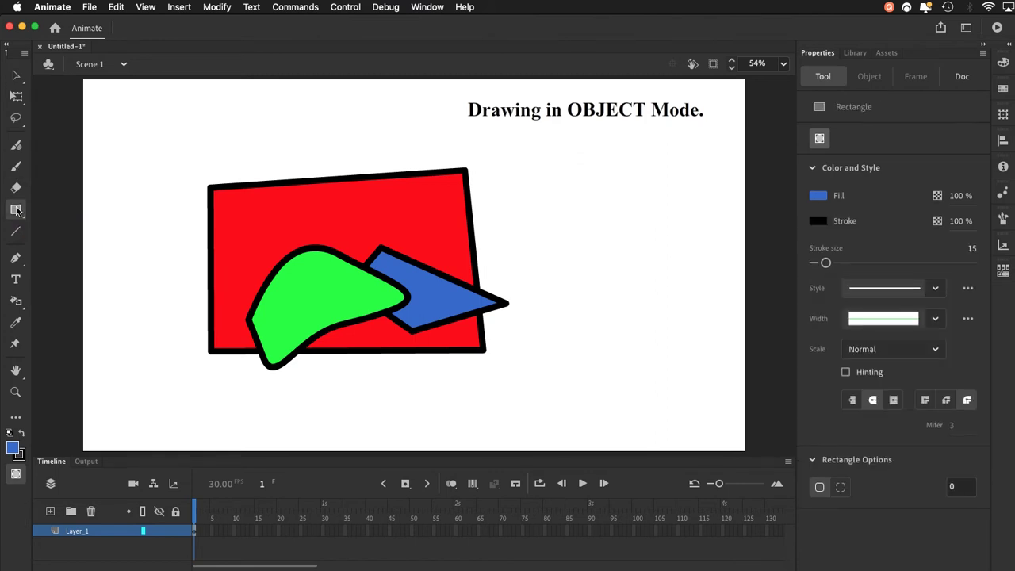
click(15, 168)
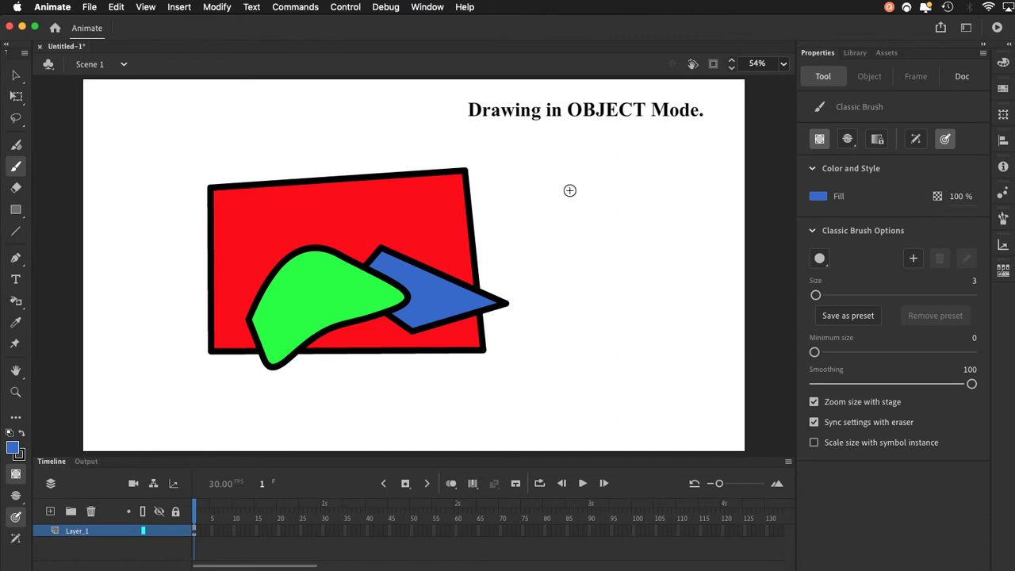
mouse_move(568, 189)
mouse_down()
mouse_move(543, 193)
mouse_move(522, 219)
mouse_move(599, 256)
mouse_move(631, 237)
mouse_move(605, 185)
mouse_move(568, 189)
mouse_up()
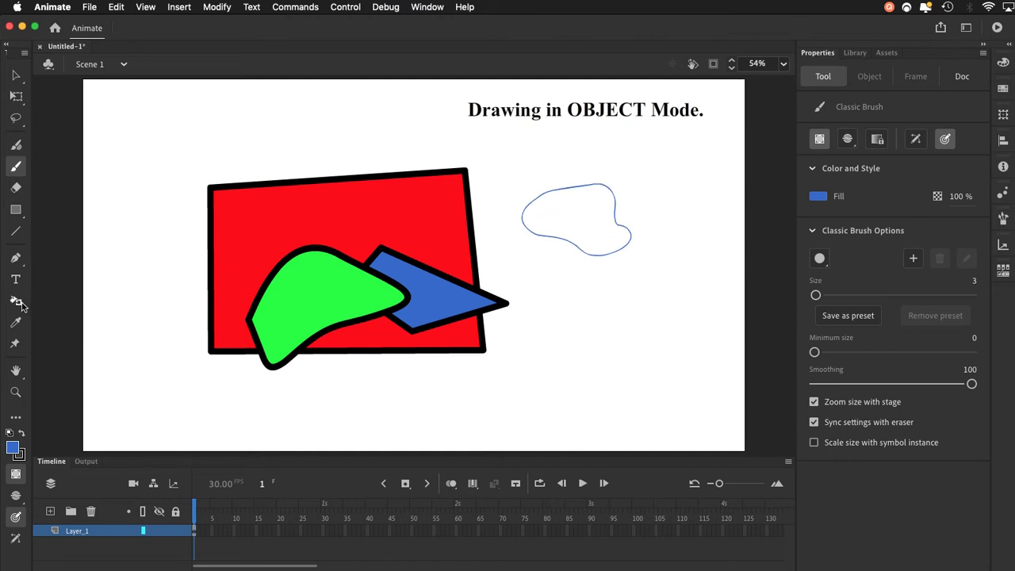
drag(21, 303, 48, 302)
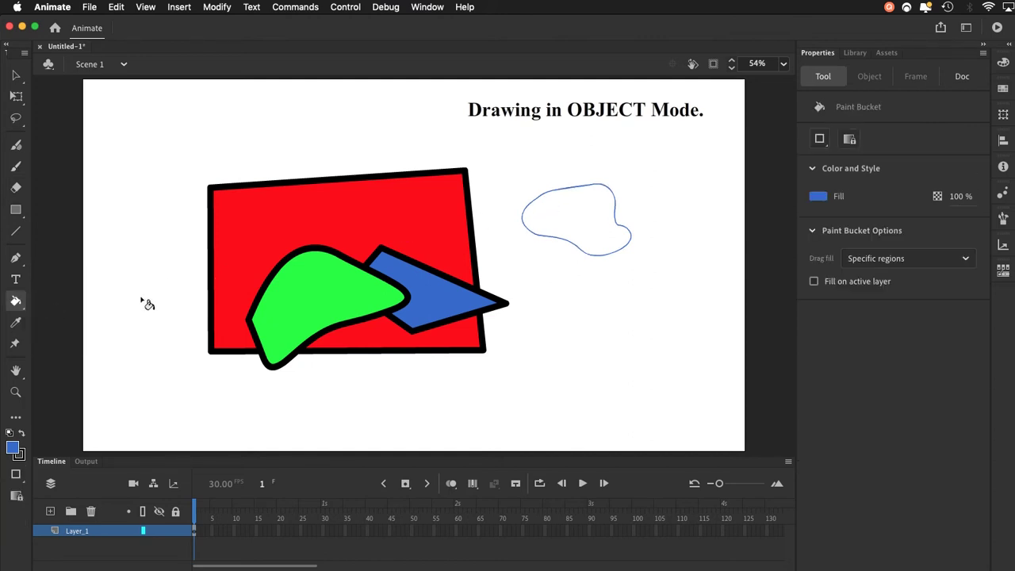
click(578, 216)
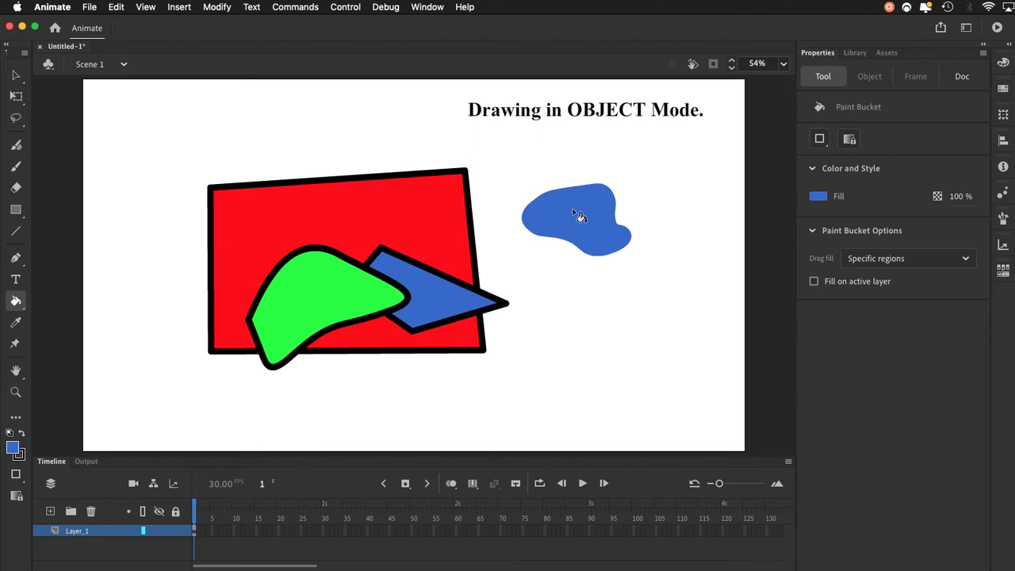
Step: Move the blue freeform shape onto the red shape so that it overlaps the top of the green shape
click(16, 75)
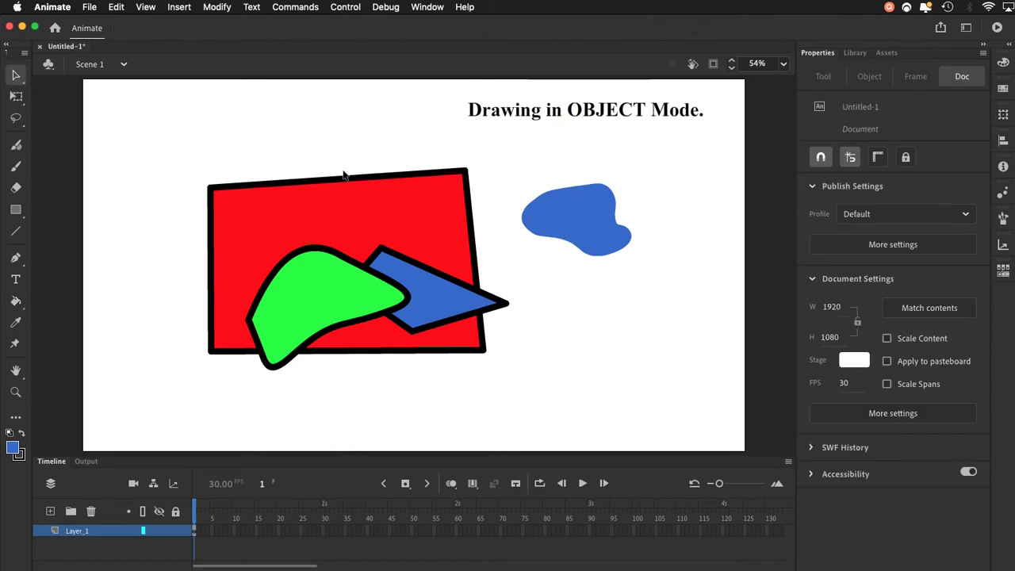
click(574, 223)
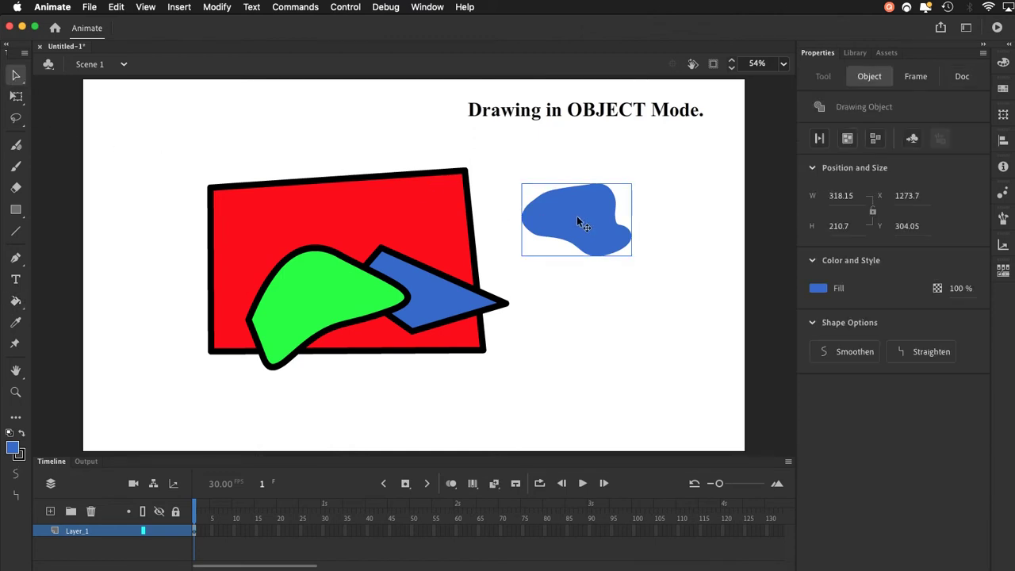
drag(577, 219, 314, 234)
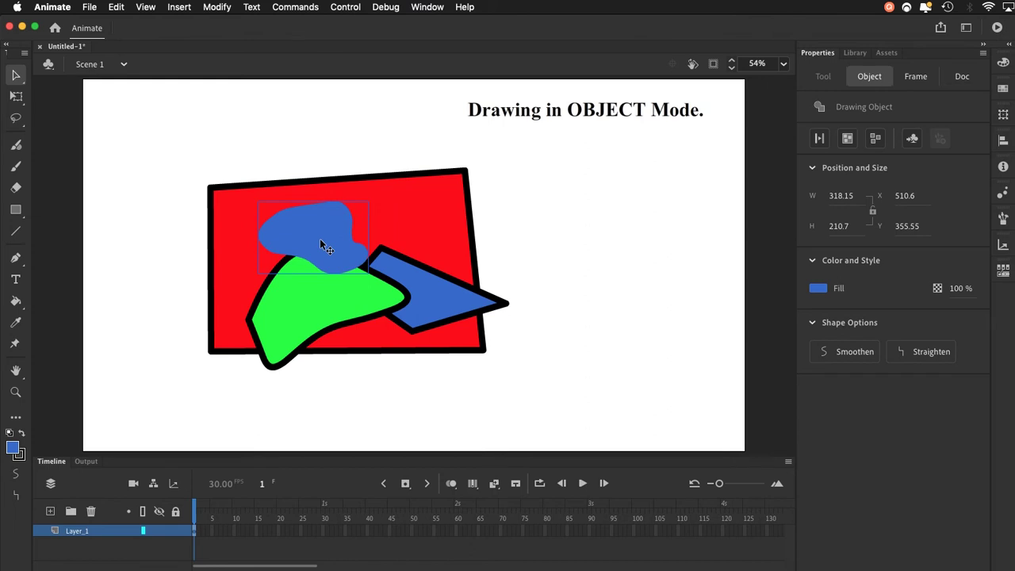
Step: Add a black outline to the blue freeform shape with the Ink Bottle, and set its stroke size to 13
click(15, 300)
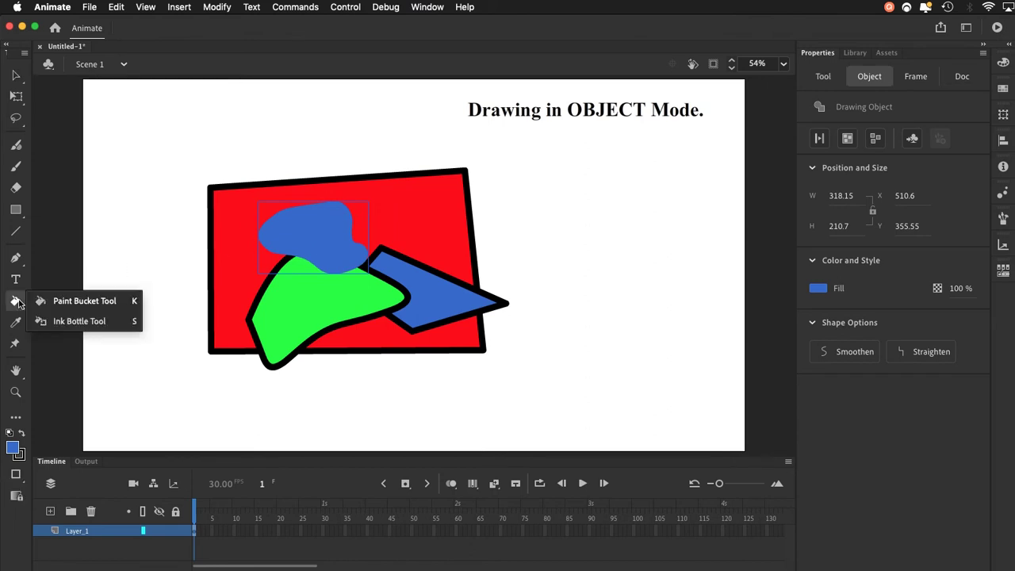
click(52, 323)
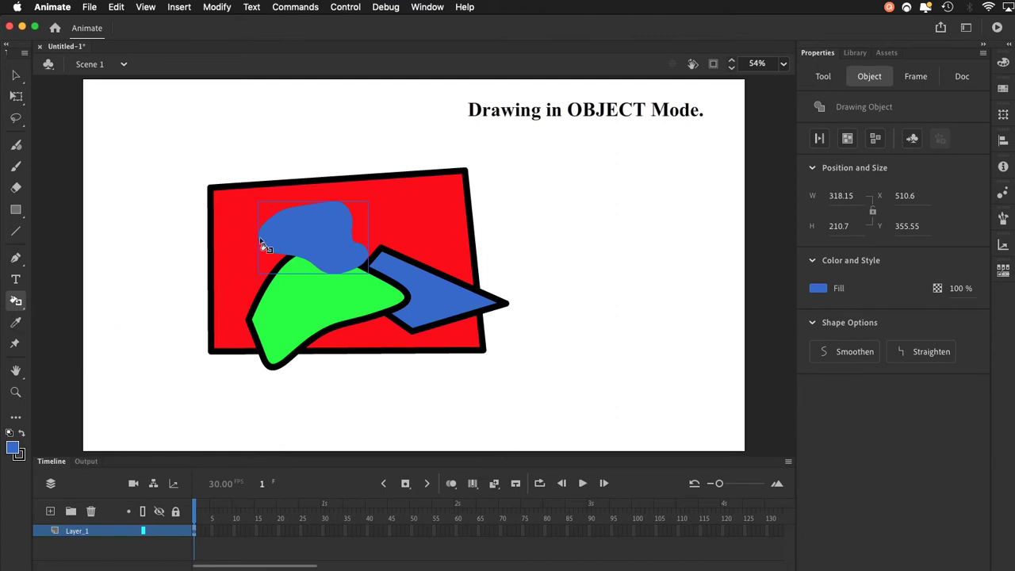
click(293, 216)
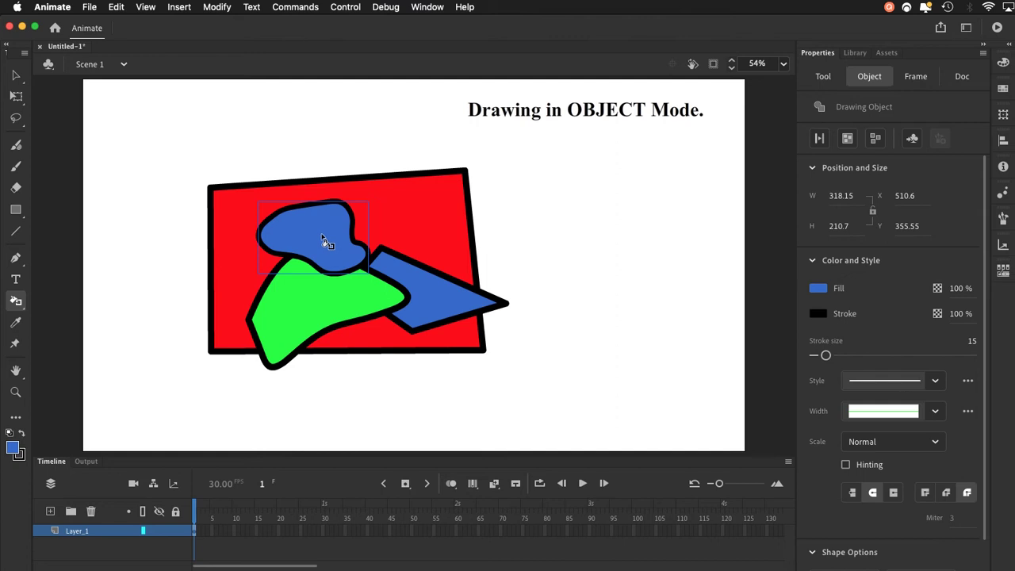
mouse_move(826, 356)
mouse_down()
mouse_move(843, 357)
mouse_move(826, 357)
mouse_up()
Step: Move the outlined blue freeform shape slightly down and left over the green shape, and deselect it
click(16, 75)
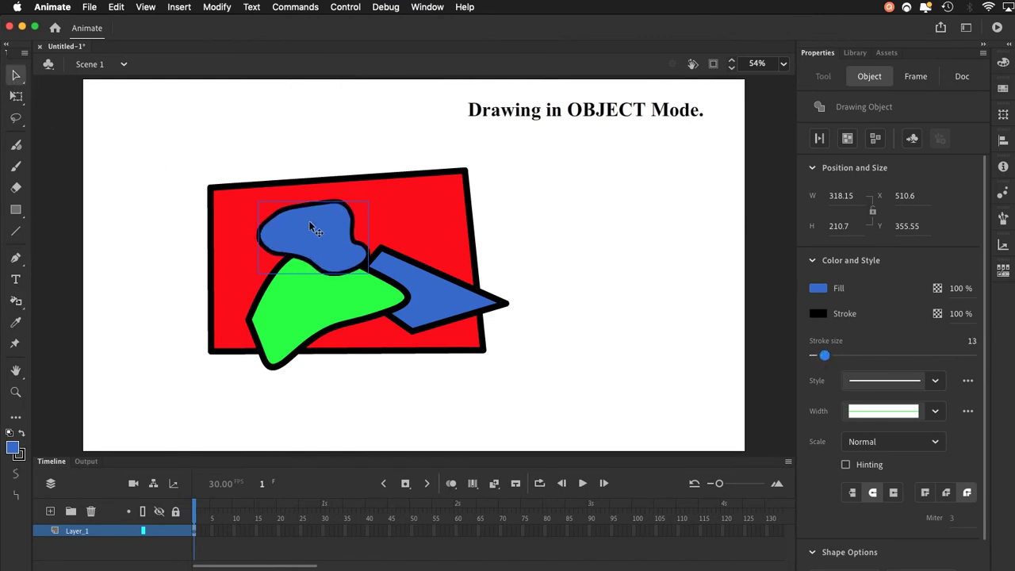
drag(310, 222, 294, 240)
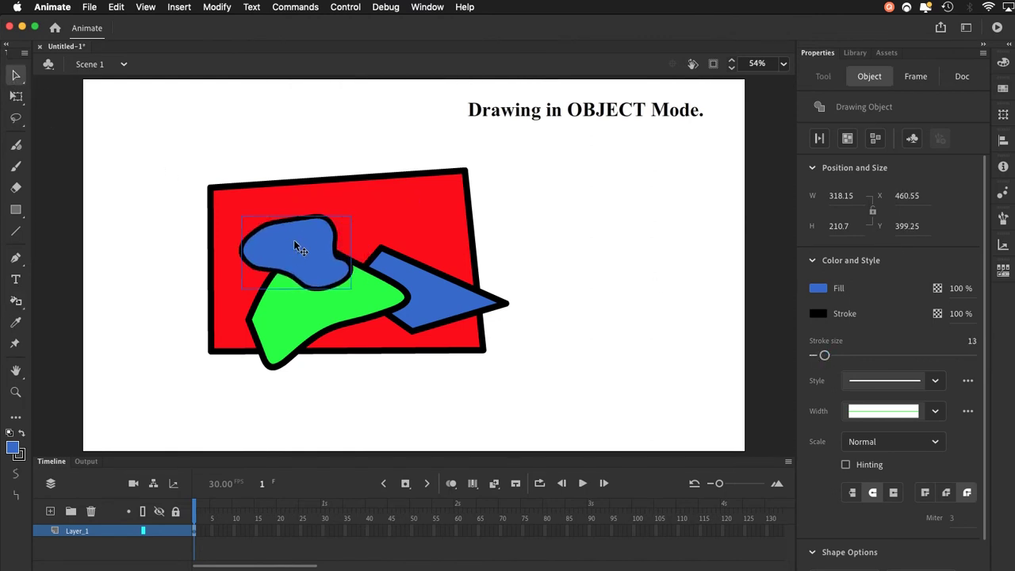
click(154, 242)
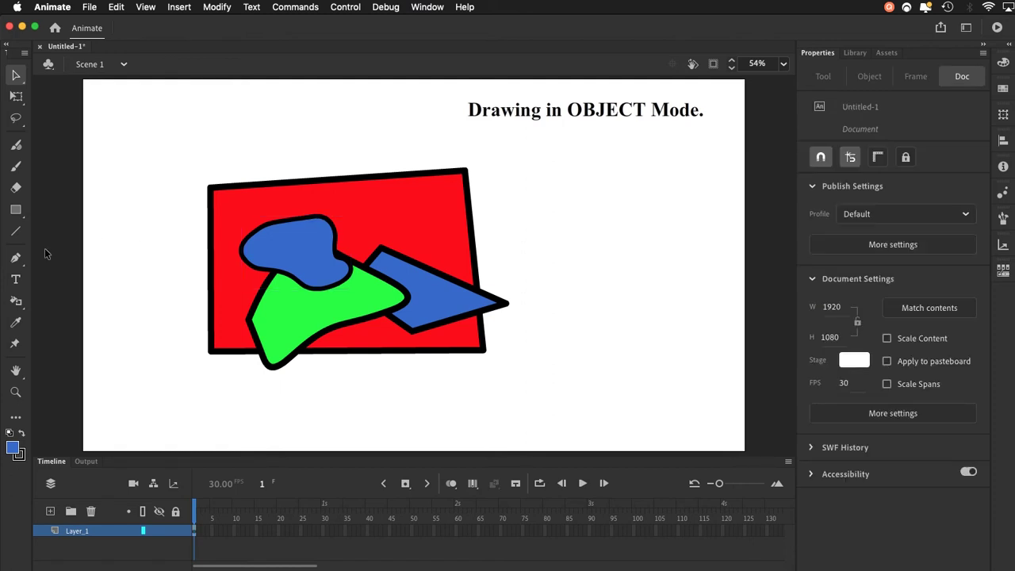
Step: Activate the Pen tool and create a new 960 x 640 HTML5 Canvas document at 24 fps from the High web preset
click(16, 258)
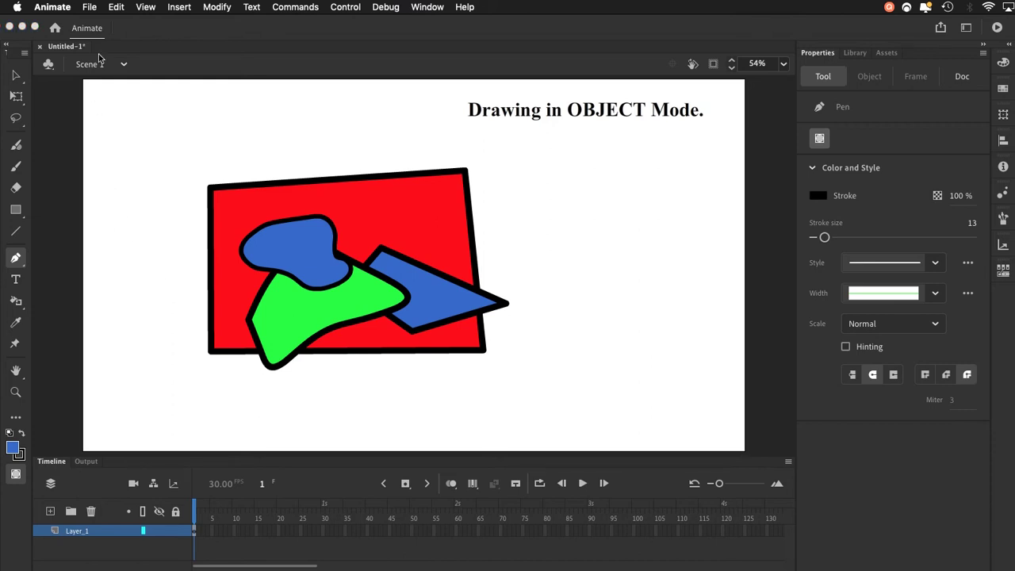
click(89, 8)
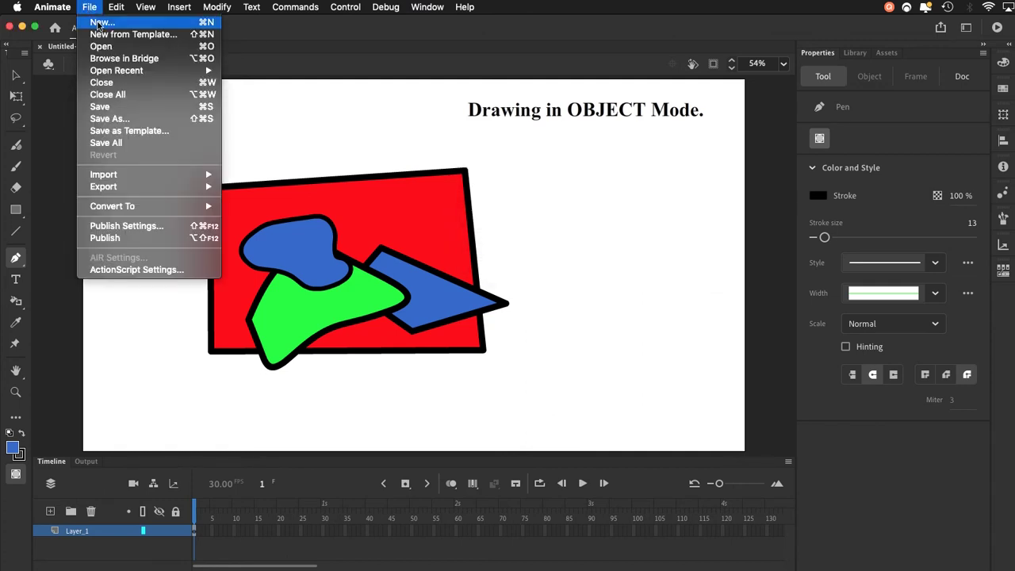
click(99, 27)
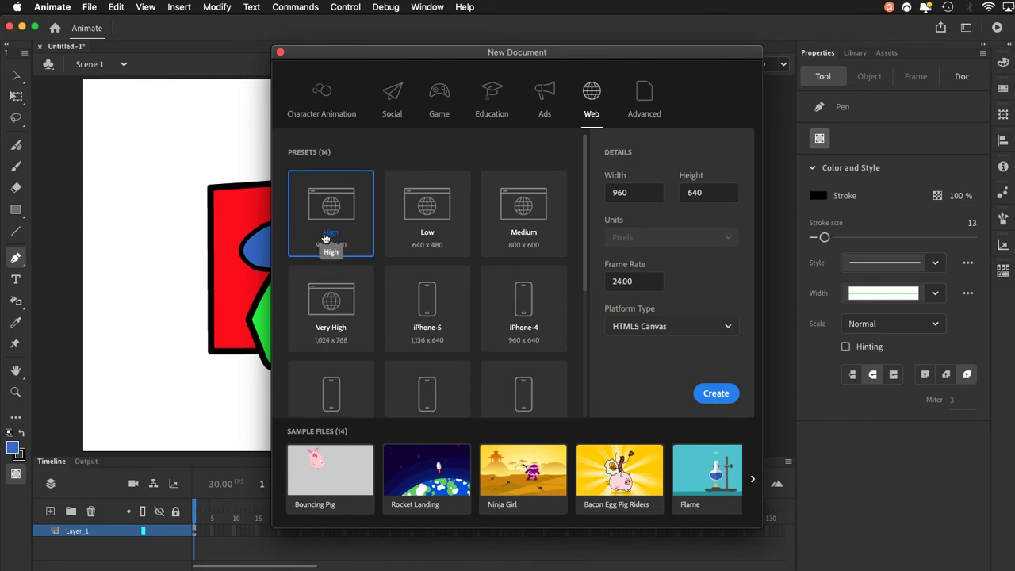
click(715, 394)
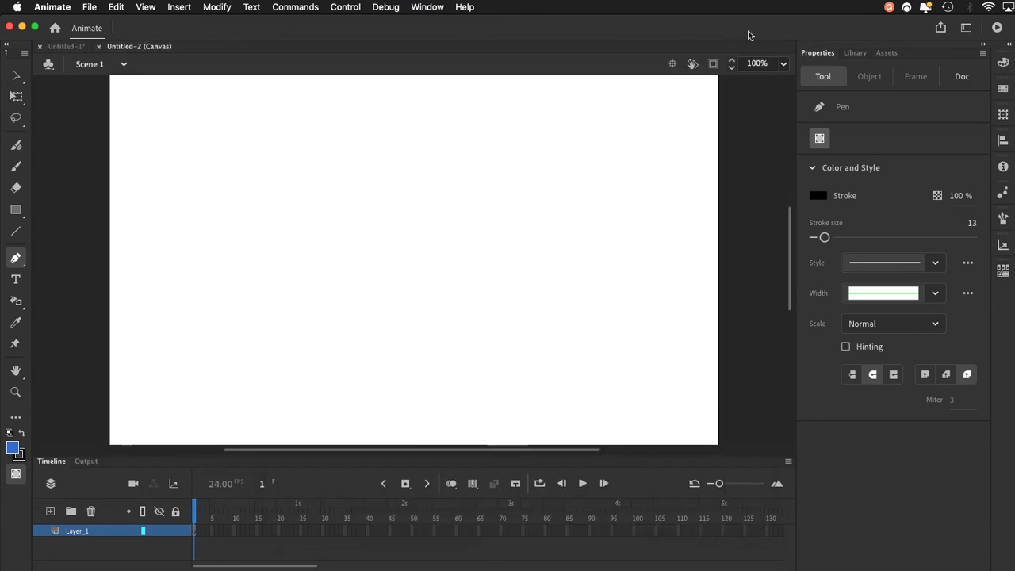
Step: Fit the whole stage in view and import Shell logo.jpg from the logos_to_draw folder onto the stage
click(783, 63)
click(791, 83)
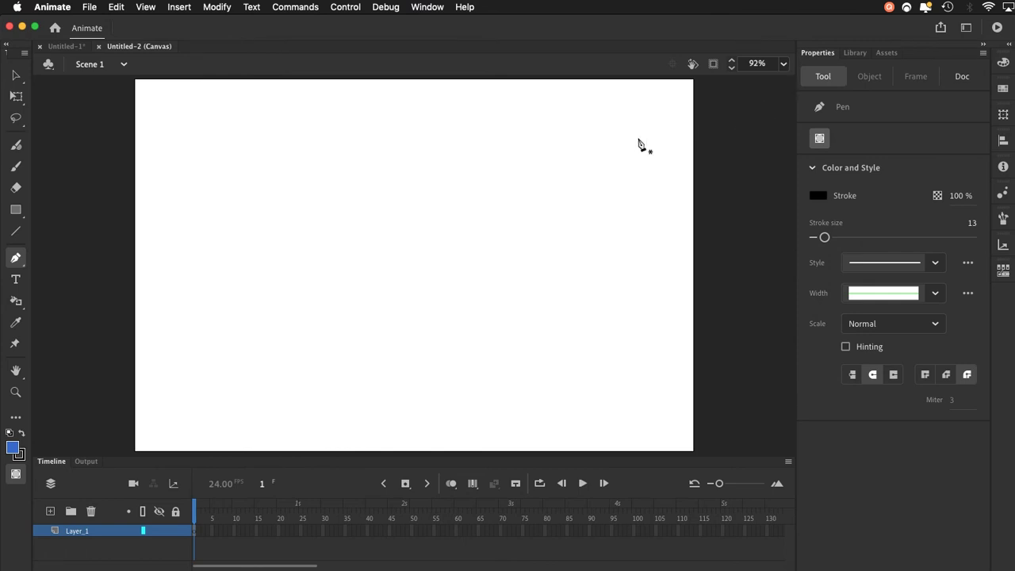
click(85, 7)
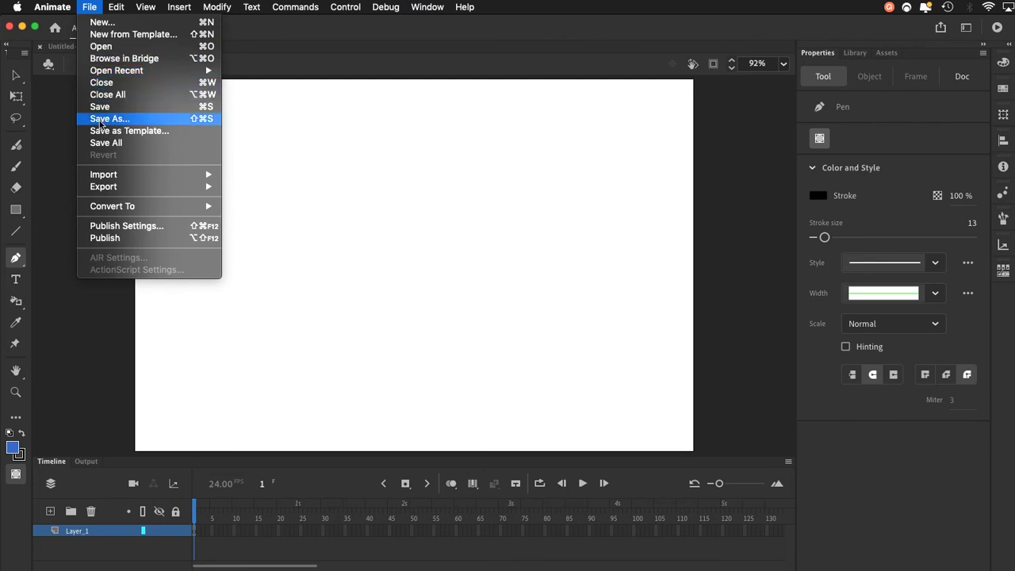
mouse_move(103, 175)
click(251, 175)
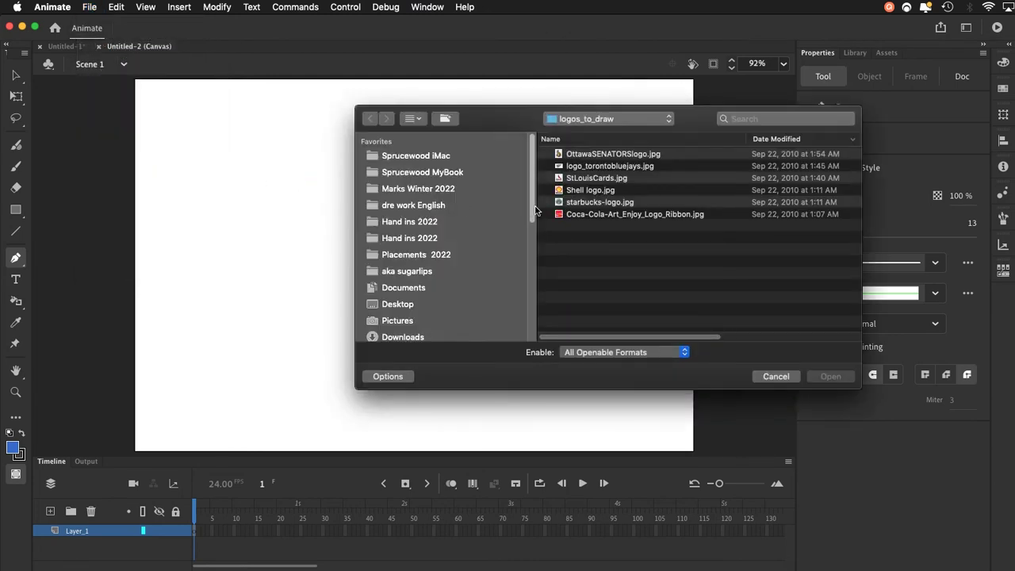
click(573, 193)
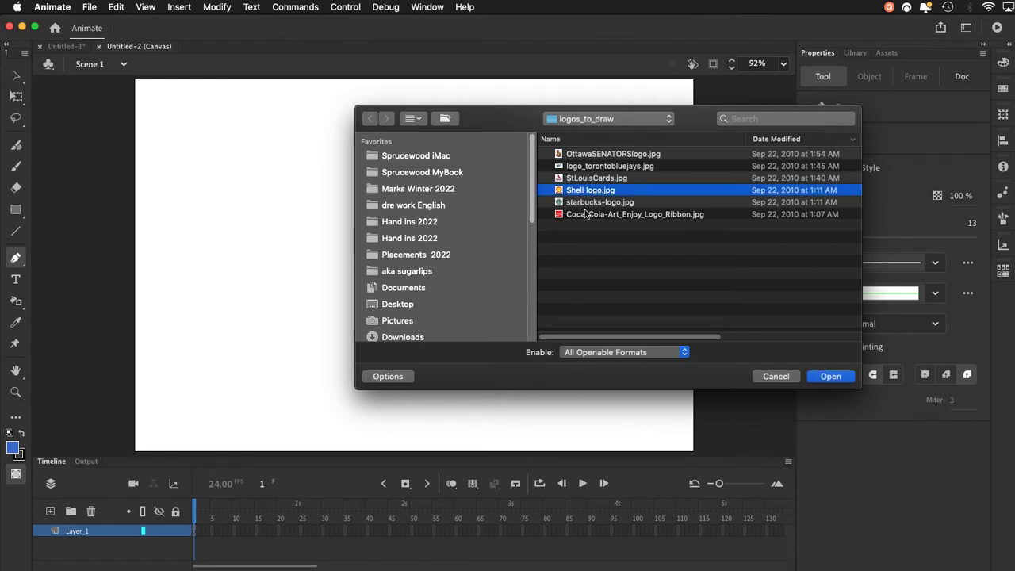
click(847, 376)
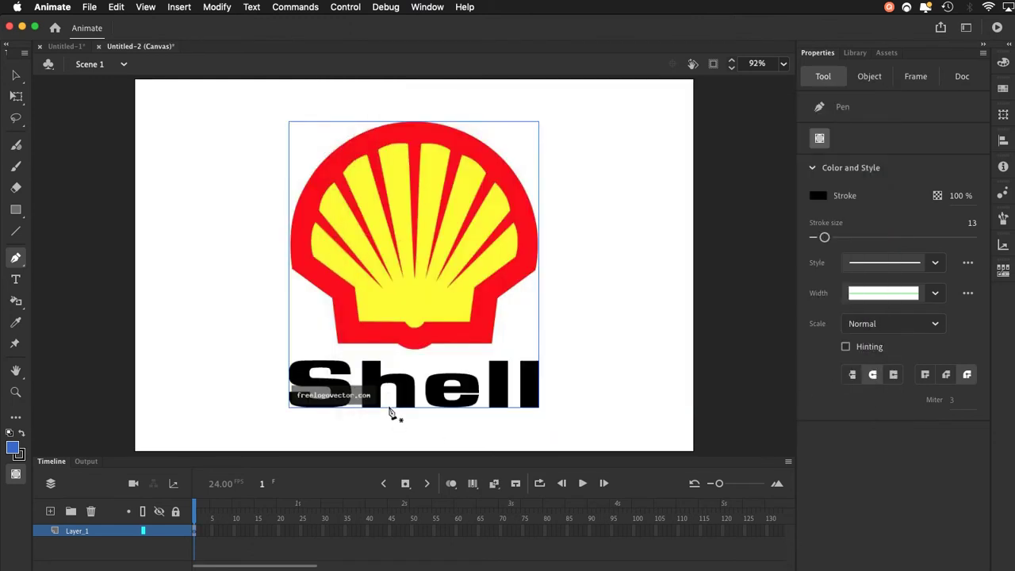
Step: Lock Layer_1 with the logo, add a new layer above it, and activate the Pen tool with Object Drawing on
click(174, 531)
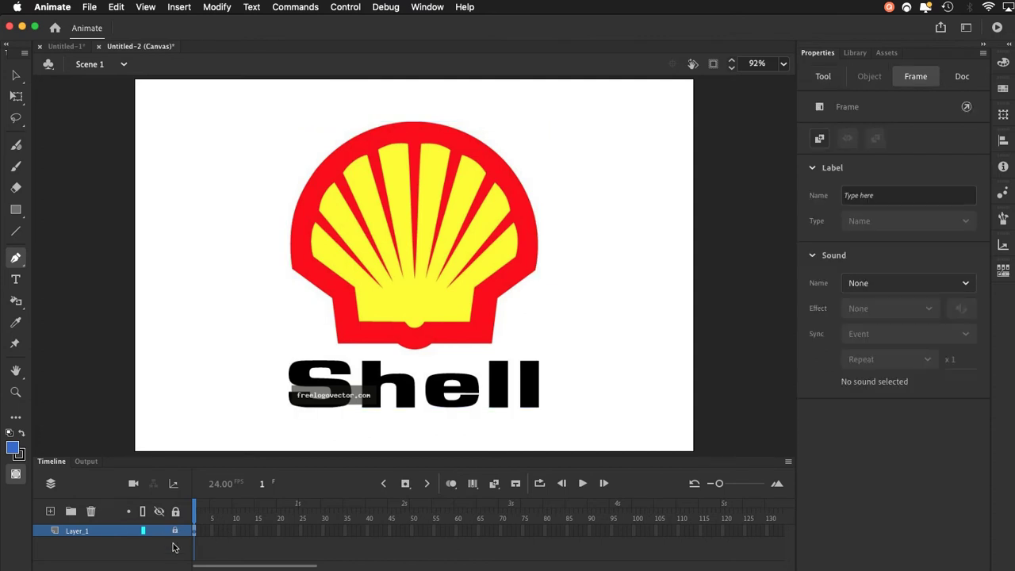
click(49, 512)
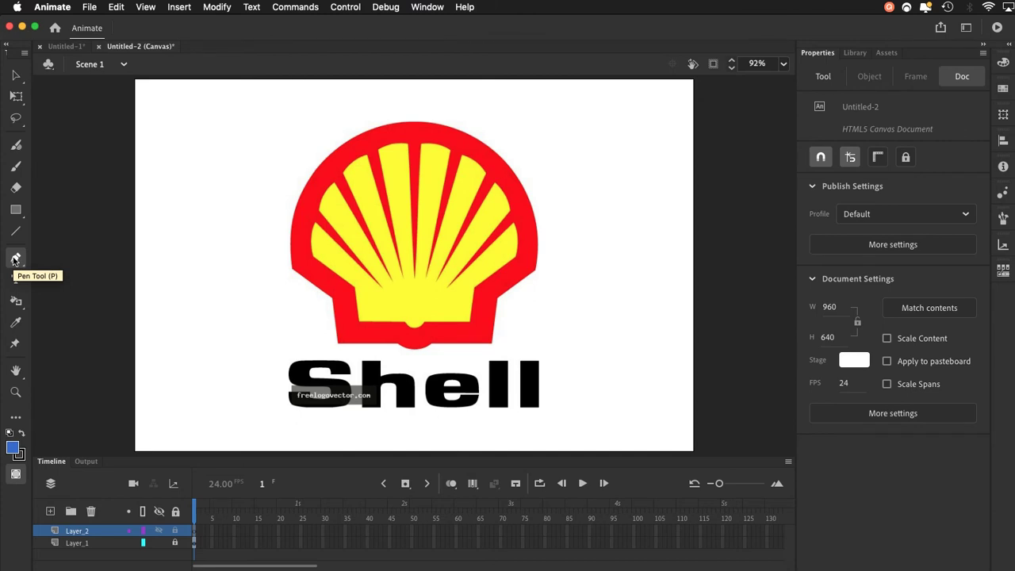
click(15, 476)
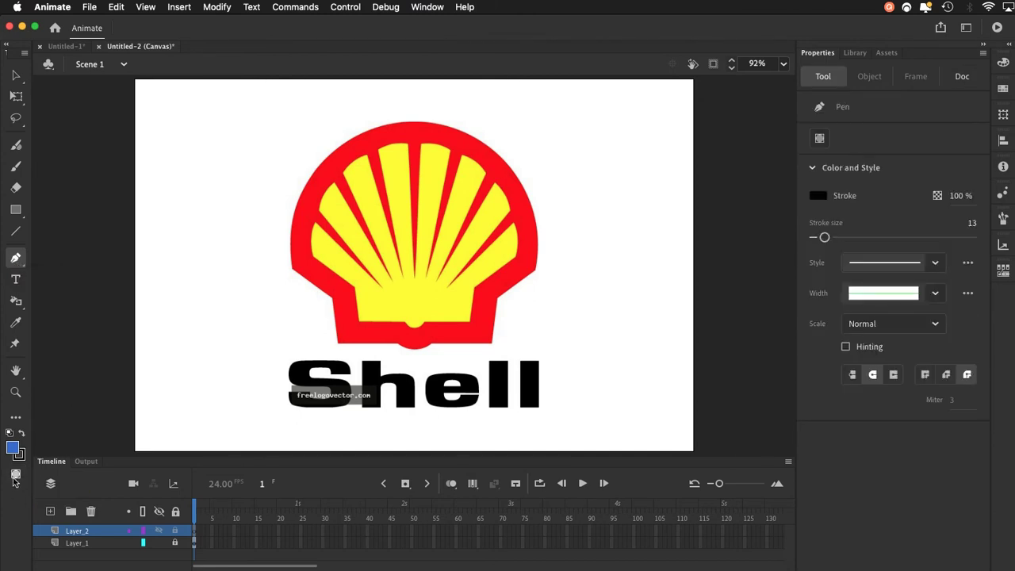
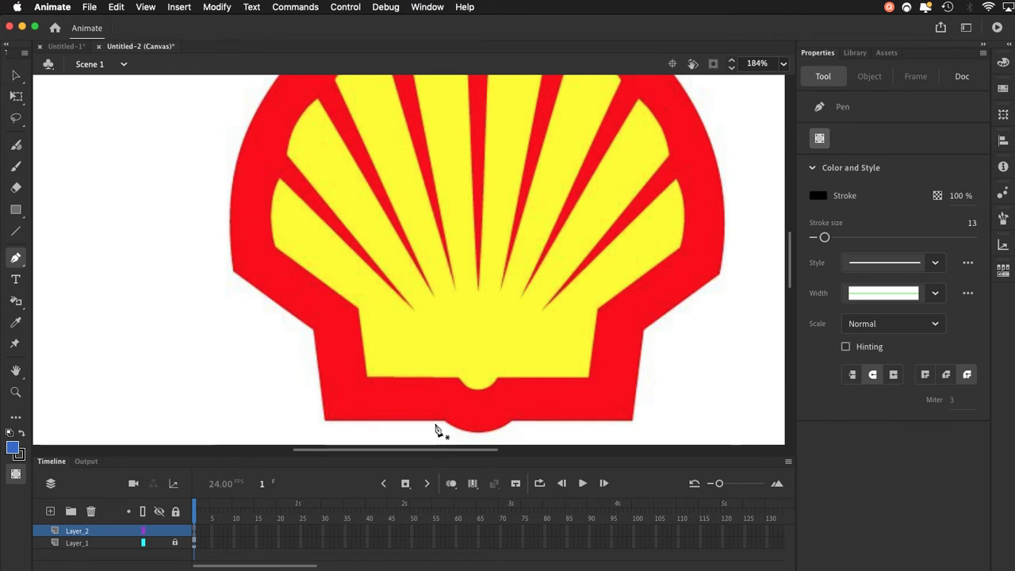
Step: Set the Pen stroke size to 2 and trace the straight lower-left edges of the shell's outer outline, starting beside the bottom bump
click(972, 222)
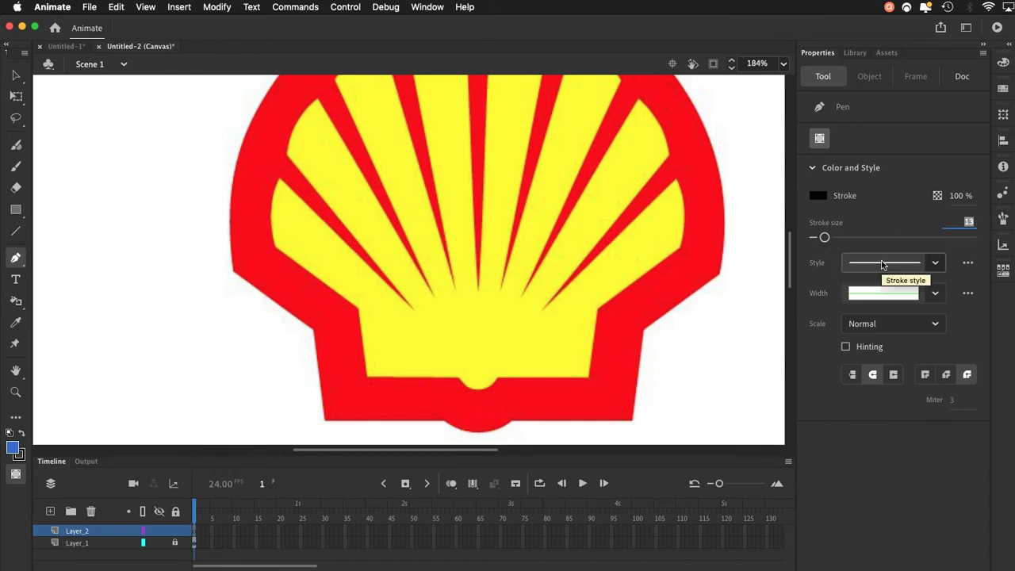
text(2)
key(Return)
click(444, 421)
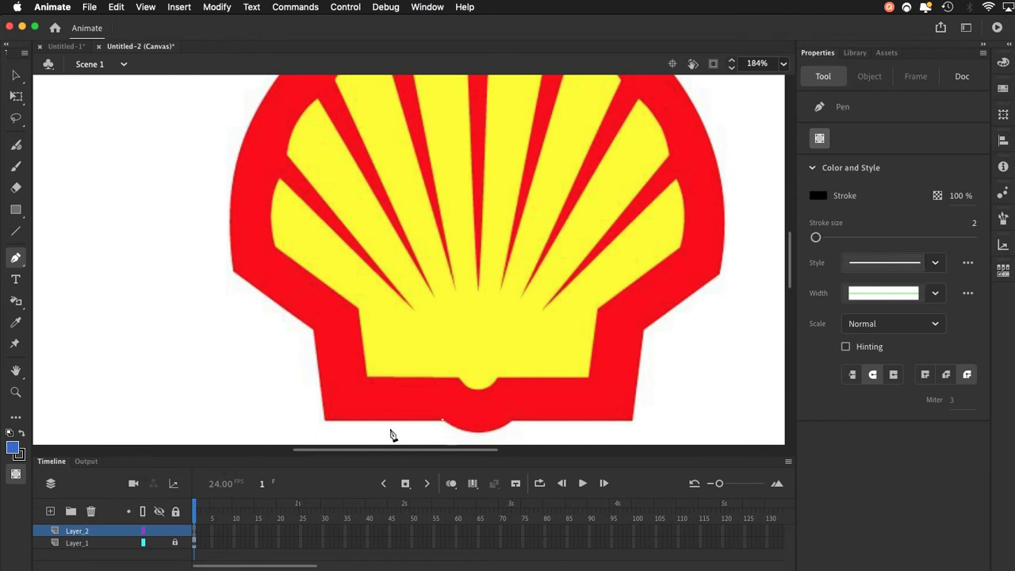
click(325, 422)
click(313, 330)
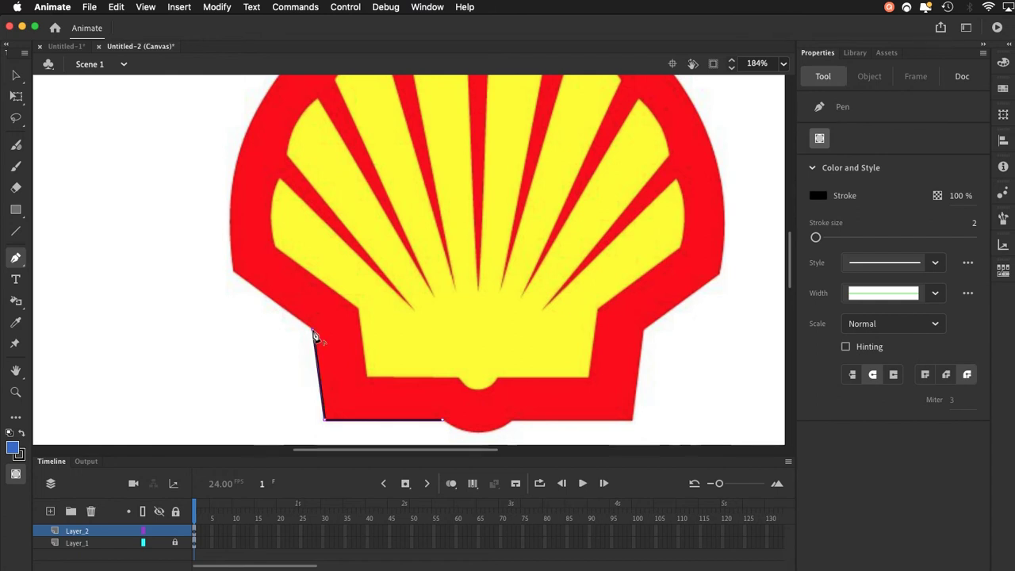
click(234, 275)
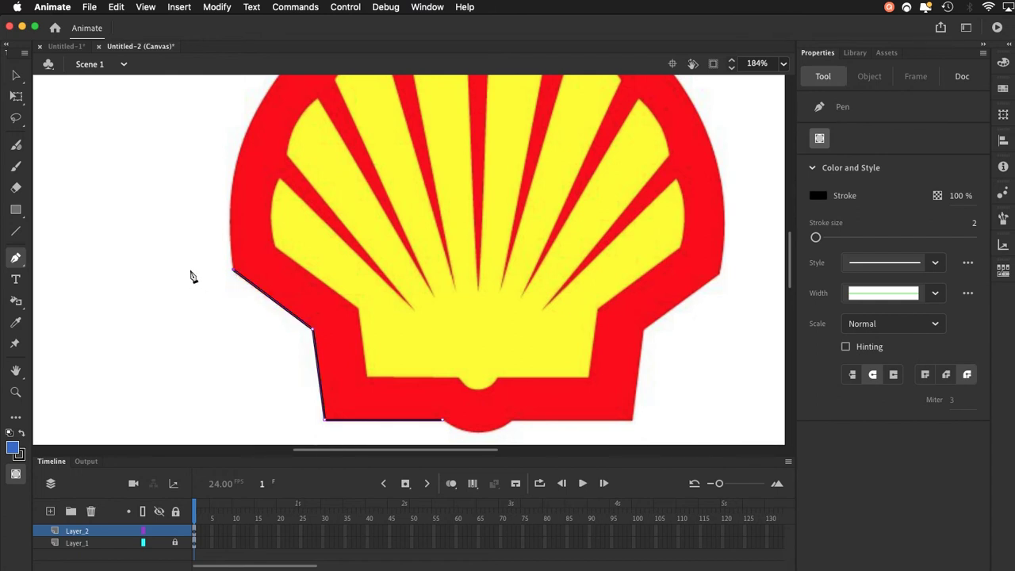
Step: Continue the path with a curve from the shell's left corner up to the top centre of the red outline
drag(190, 275, 215, 384)
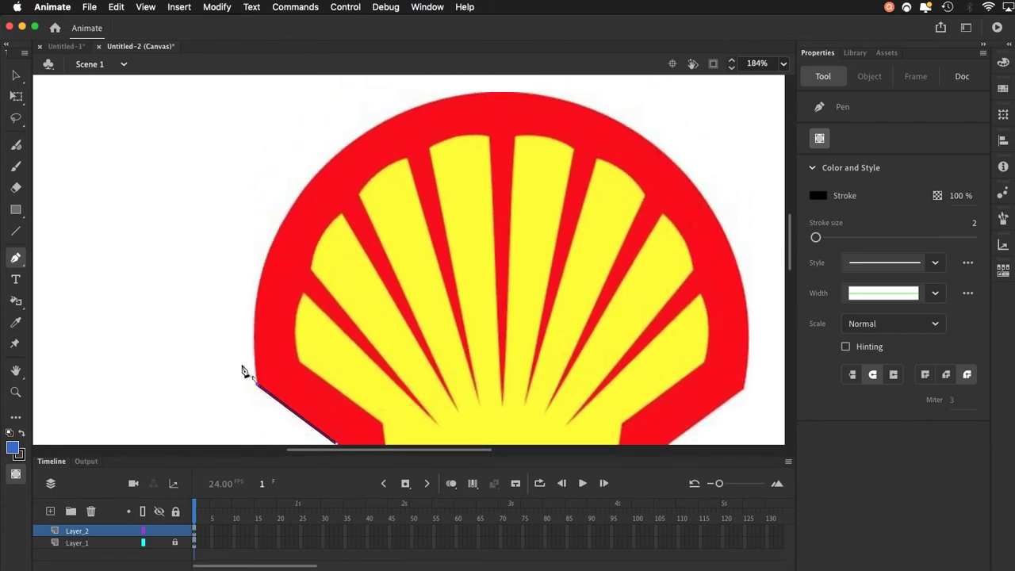
click(222, 256)
mouse_move(500, 93)
mouse_down()
mouse_move(666, 102)
mouse_move(657, 101)
mouse_up()
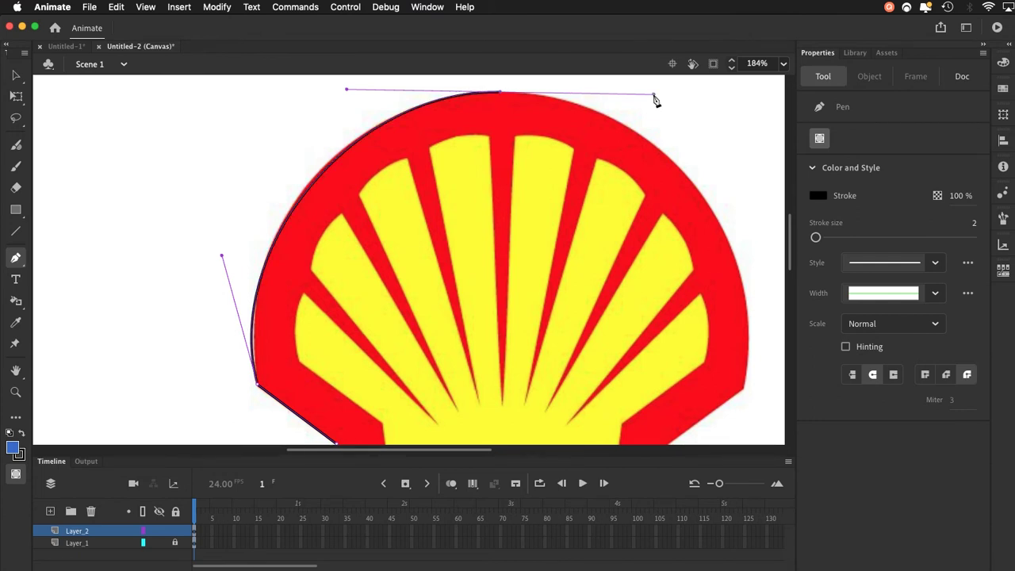
Step: Adjust both direction handles of the left curve so that it follows the logo's red edge
key(Escape)
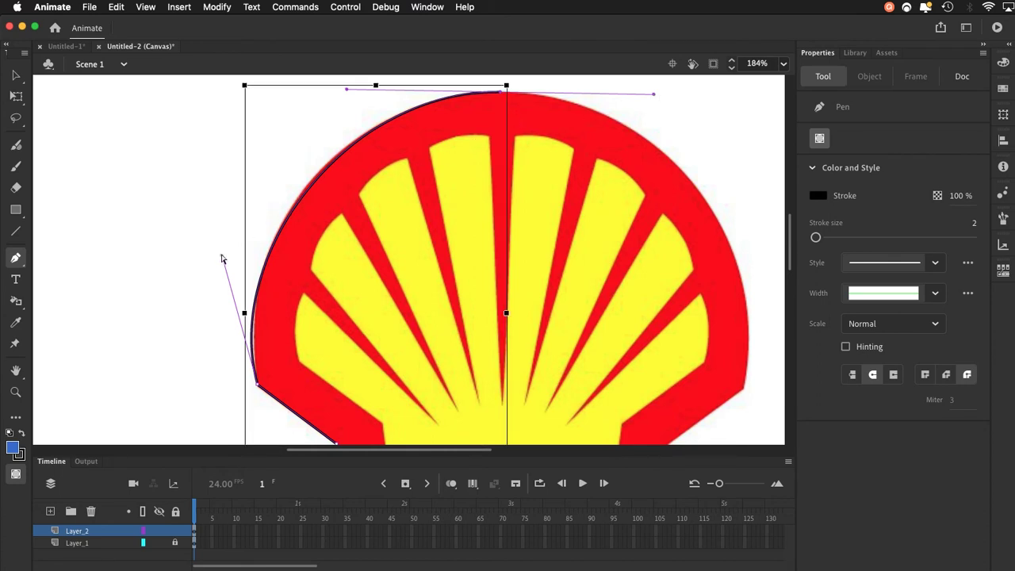
drag(222, 259, 236, 233)
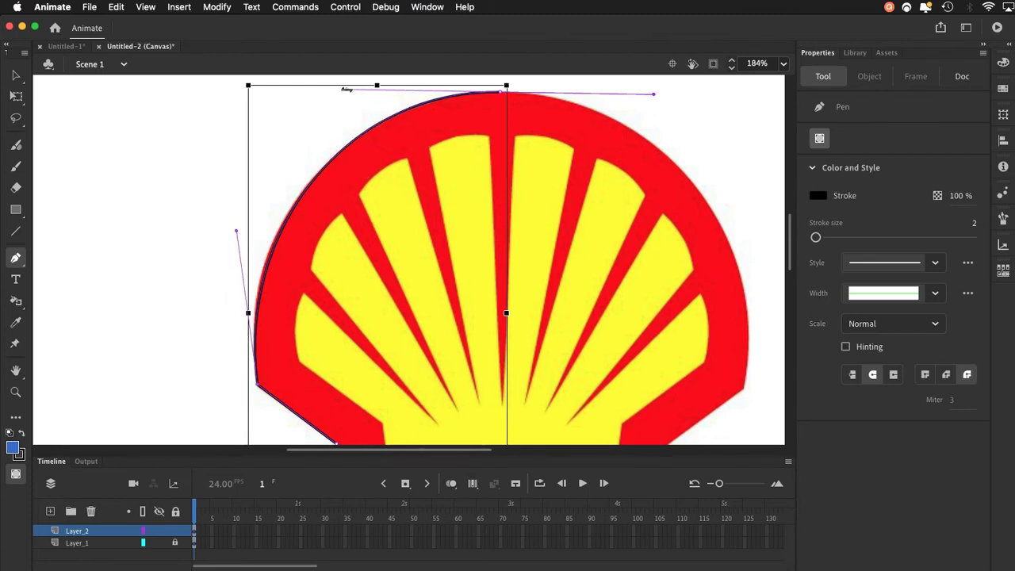
drag(347, 93, 332, 98)
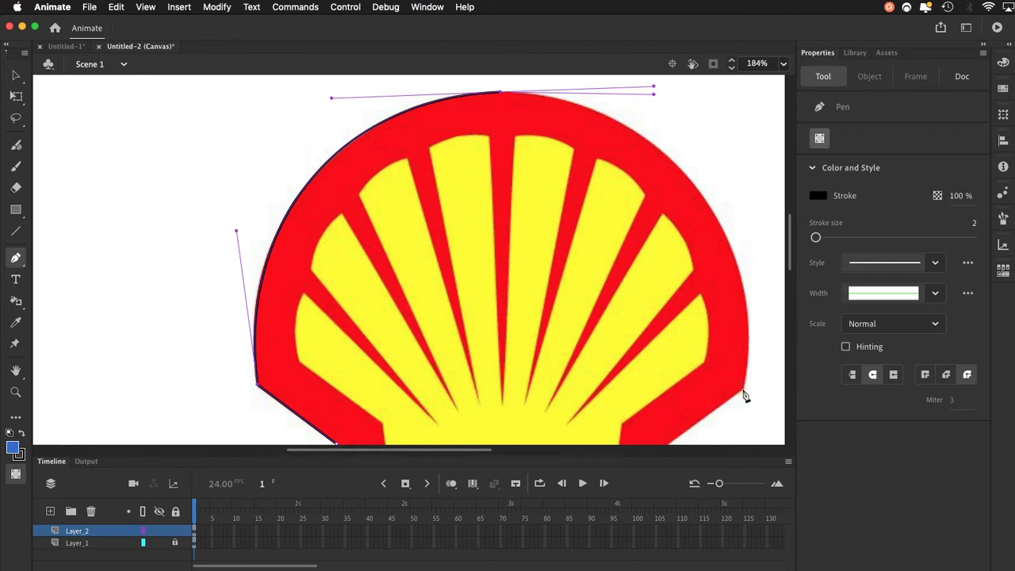
Step: Draw the curve from the top centre to the shell's right corner, and retract the corner point's outgoing handle
mouse_move(743, 392)
mouse_down()
mouse_move(748, 453)
mouse_move(714, 557)
mouse_up()
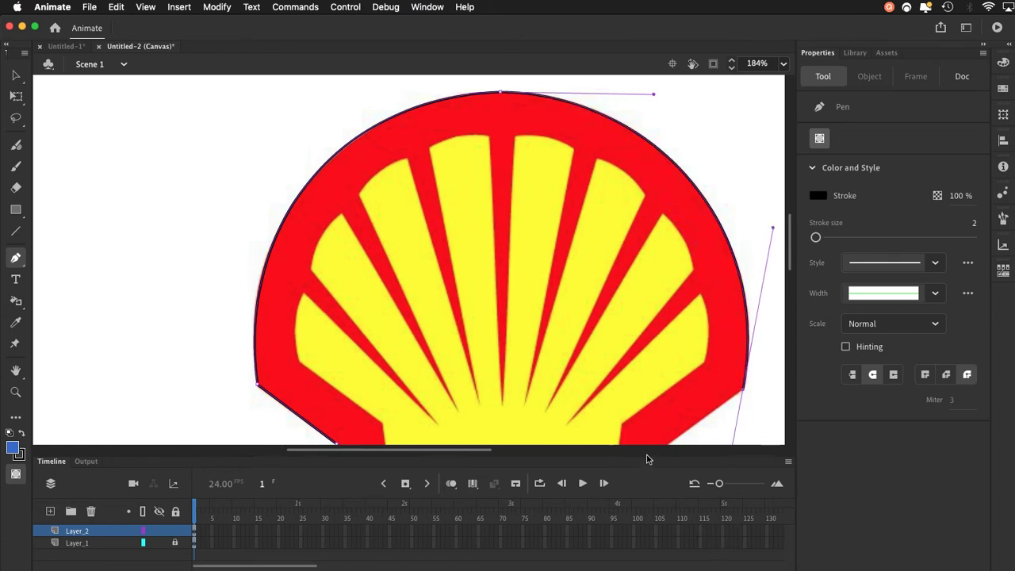
mouse_move(641, 396)
mouse_down()
mouse_move(548, 326)
mouse_move(503, 263)
mouse_up()
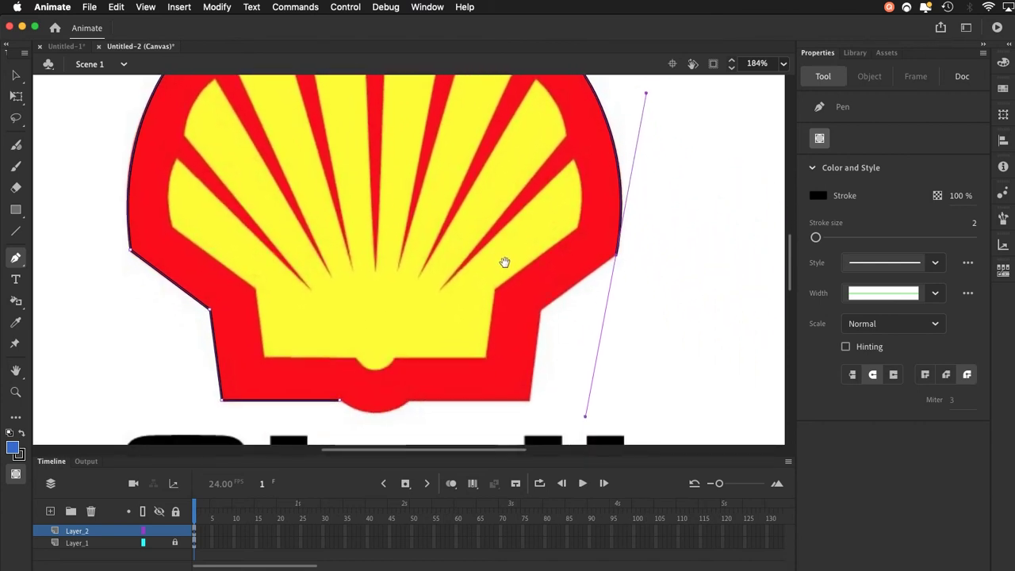
click(619, 261)
Step: Trace the straight lower-right edges and close the path with a curve around the bottom bump
click(542, 311)
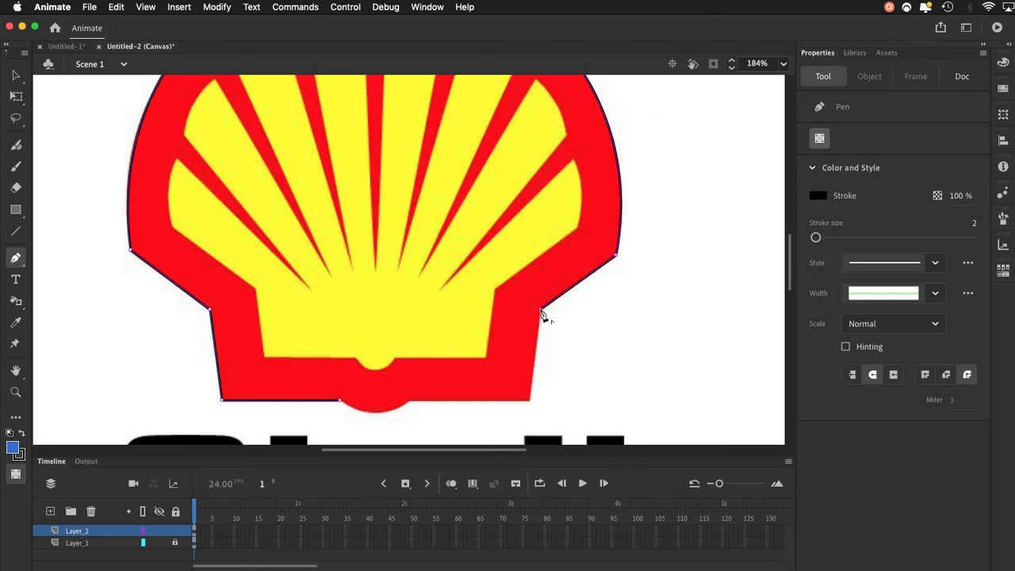
click(529, 401)
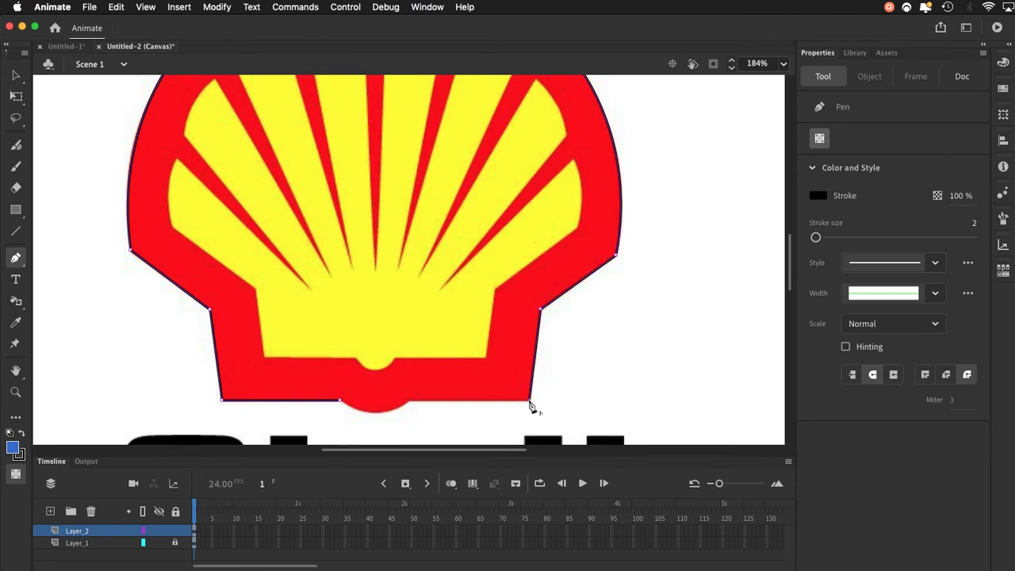
click(409, 401)
drag(411, 405, 402, 421)
drag(340, 404, 331, 391)
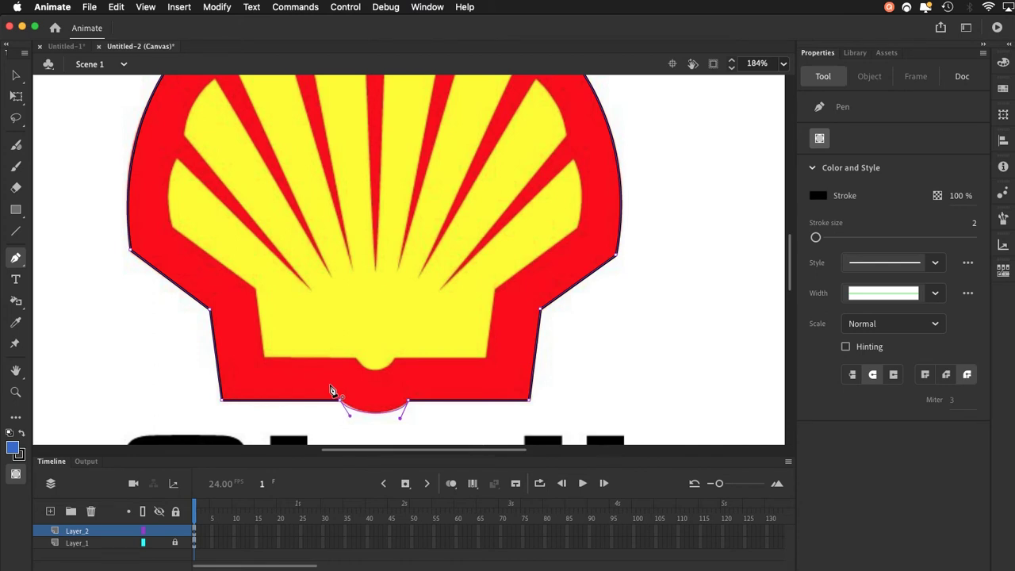
drag(332, 391, 331, 390)
Step: Reshape the bottom bump's curve with the Subselection tool to match the logo, and deselect the path
click(16, 75)
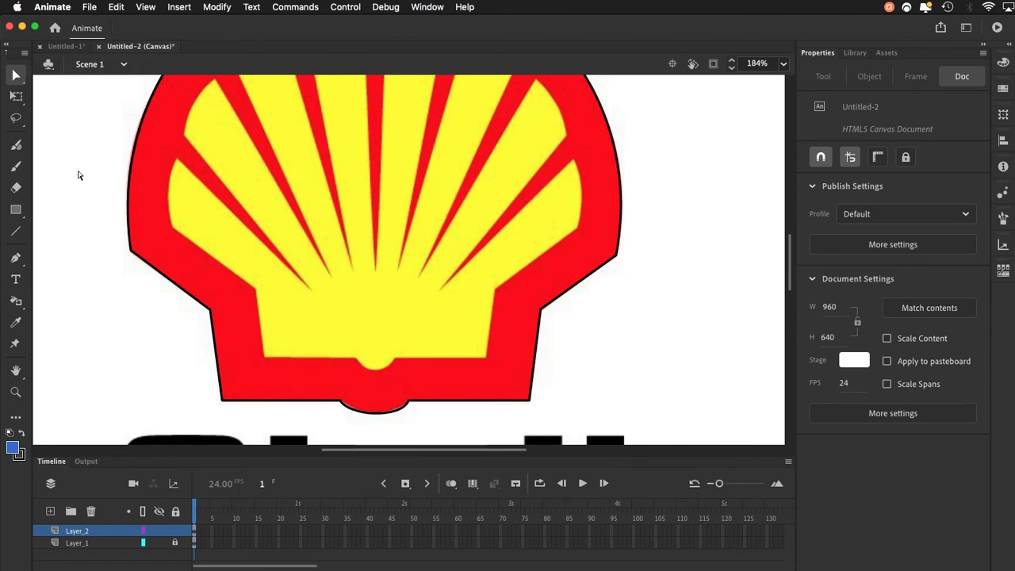
click(364, 414)
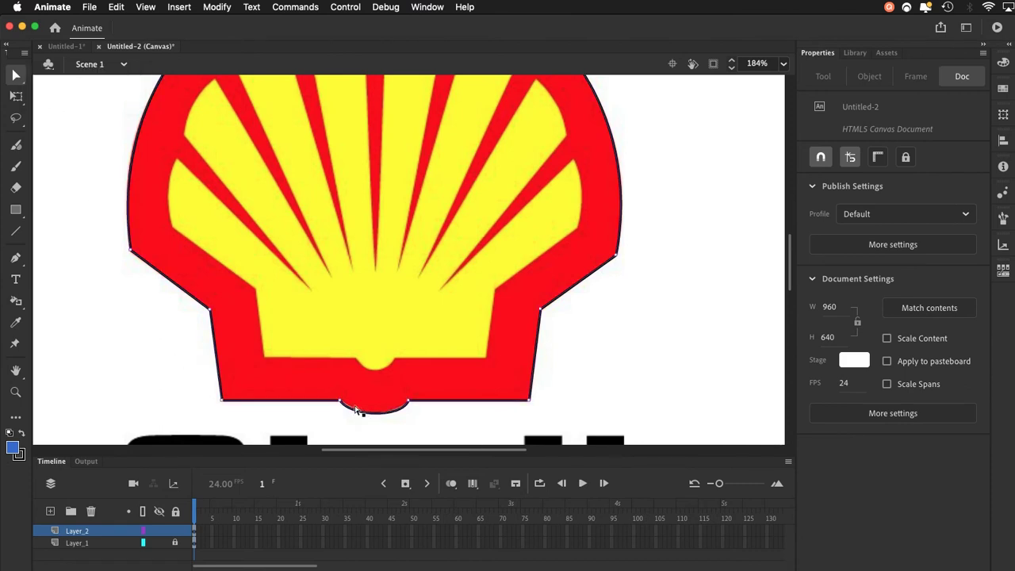
click(341, 404)
drag(350, 421, 394, 422)
click(14, 77)
click(48, 76)
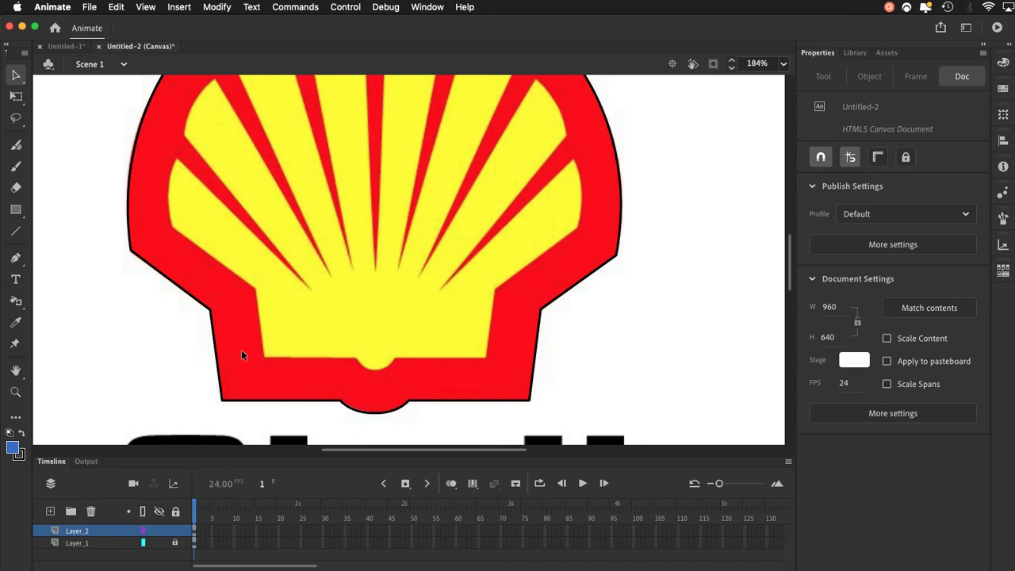
Step: Sample the logo's red with the Eyedropper and fill the traced outline with it
click(16, 324)
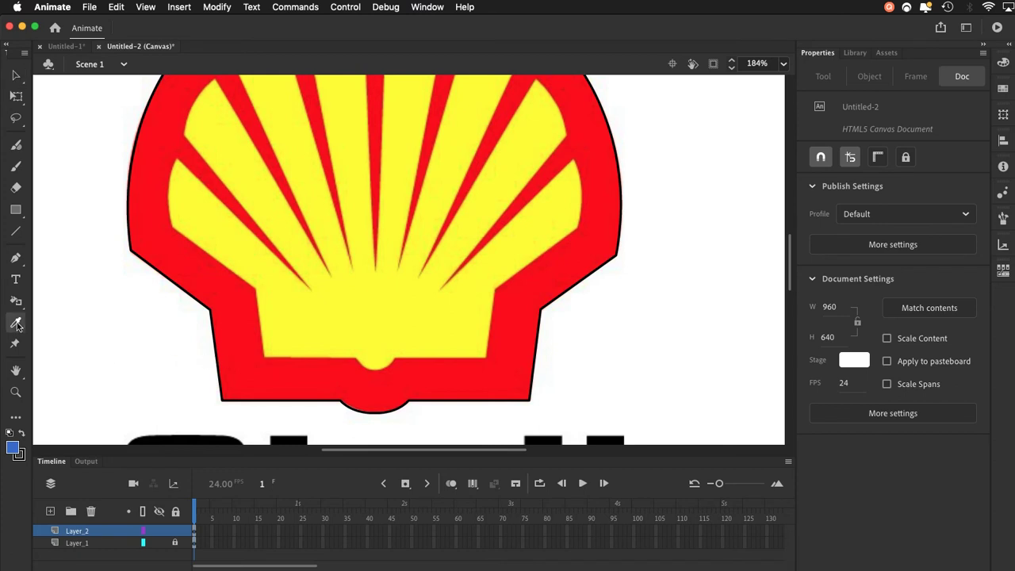
click(246, 380)
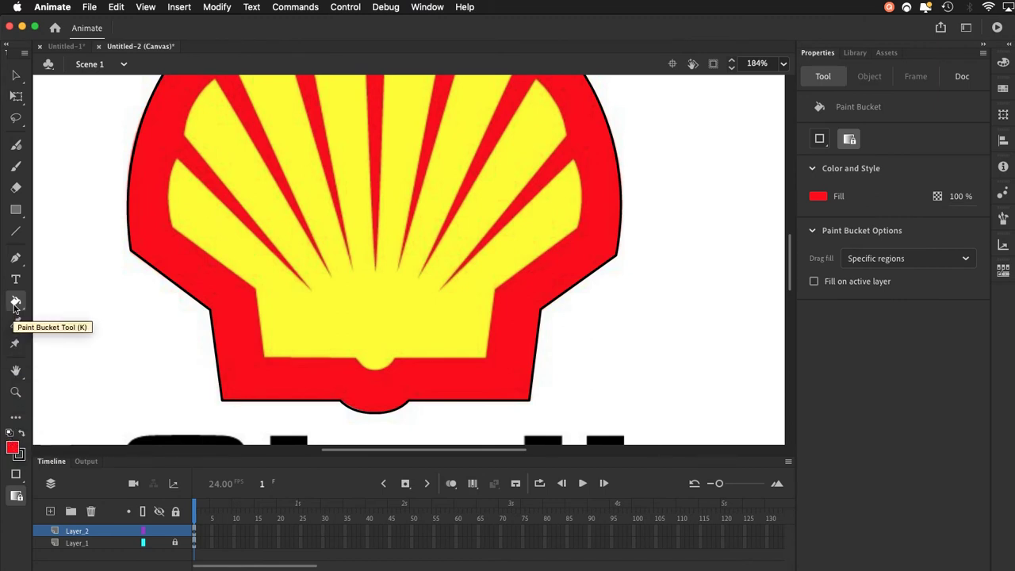
click(227, 367)
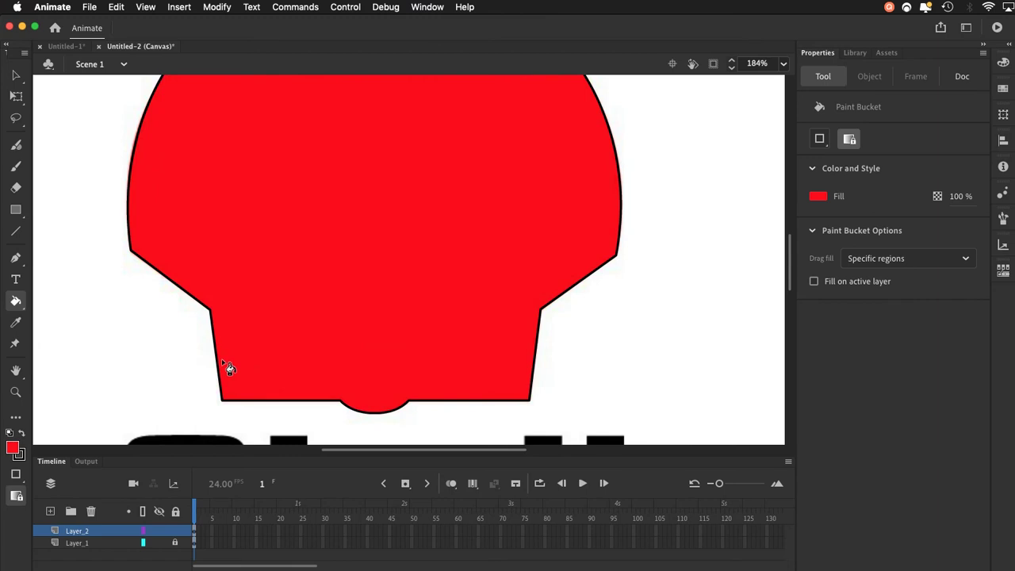
Step: Select the red shell shape and remove its black stroke
click(17, 76)
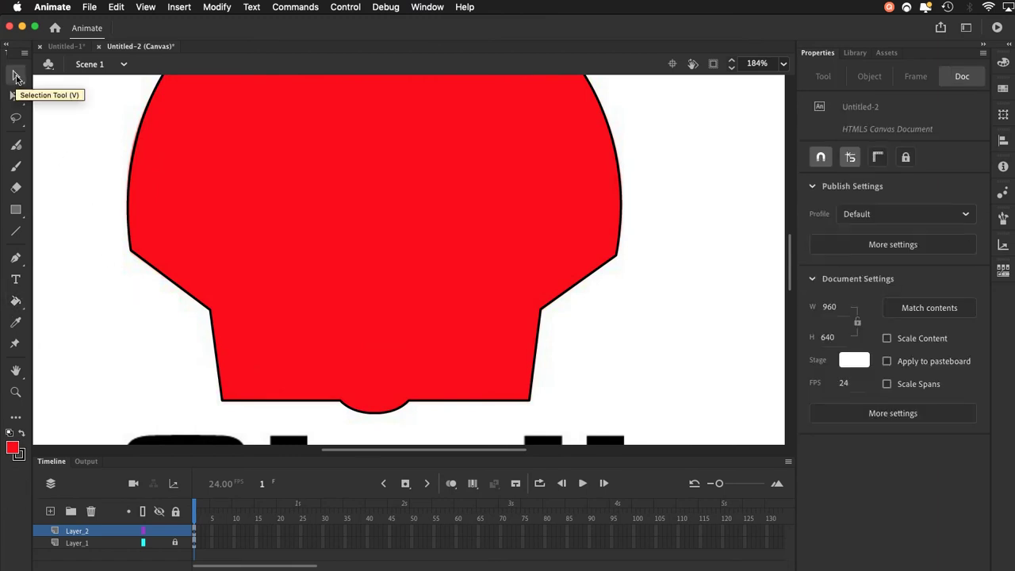
click(418, 312)
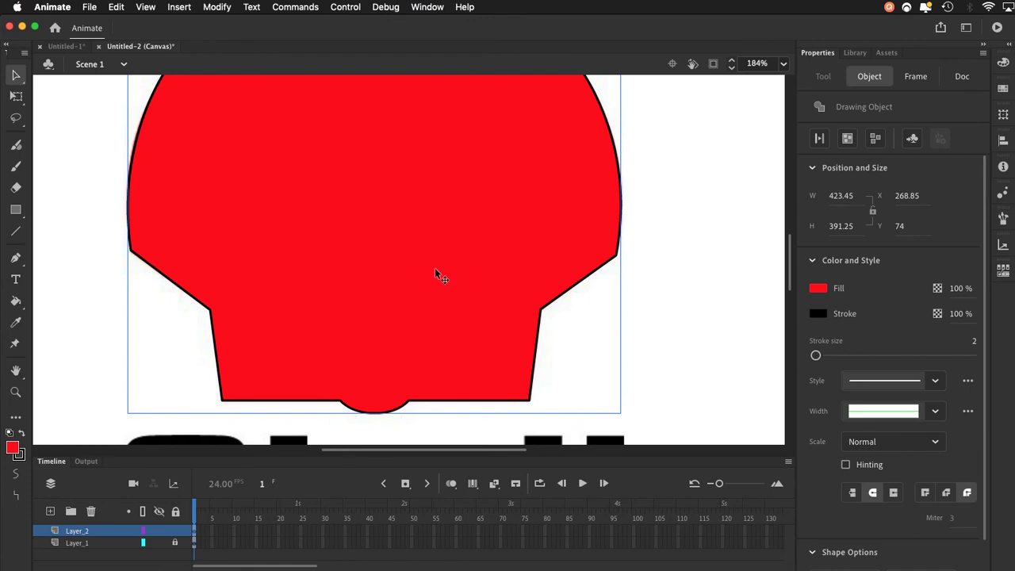
click(817, 315)
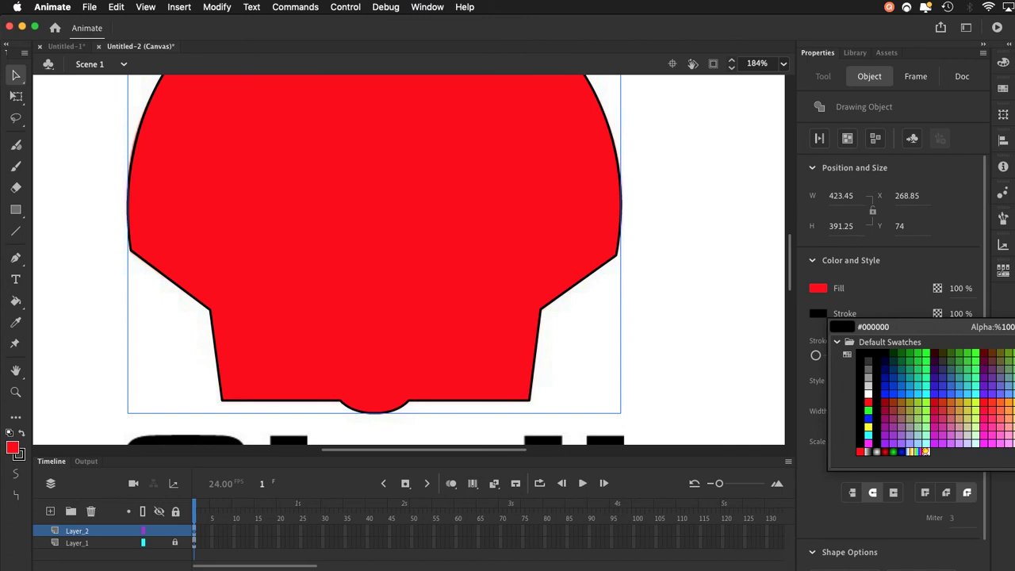
click(1011, 327)
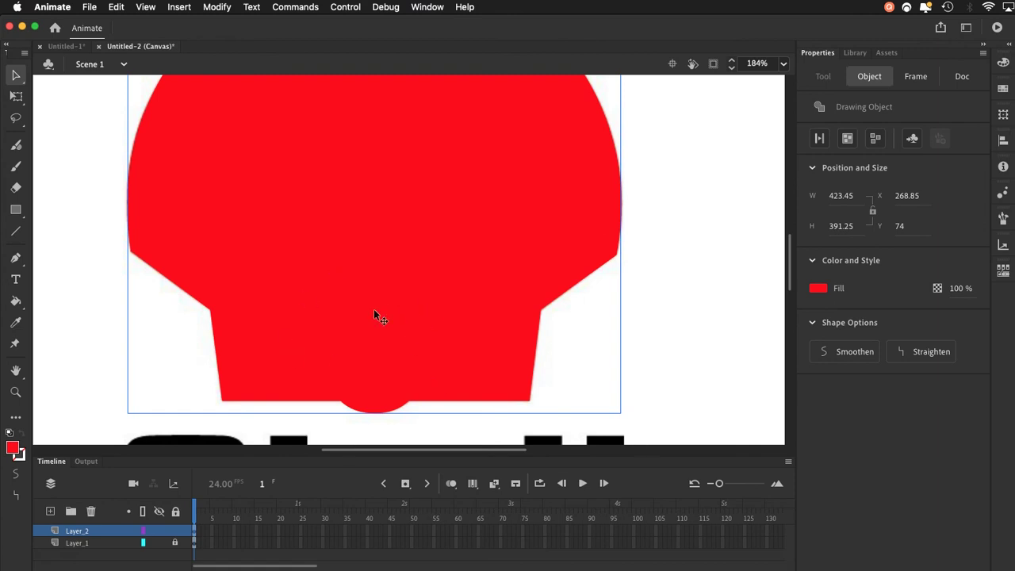
Step: Make Layer_2 semi-transparent so the logo below shows through, and deselect the shell shape
click(158, 531)
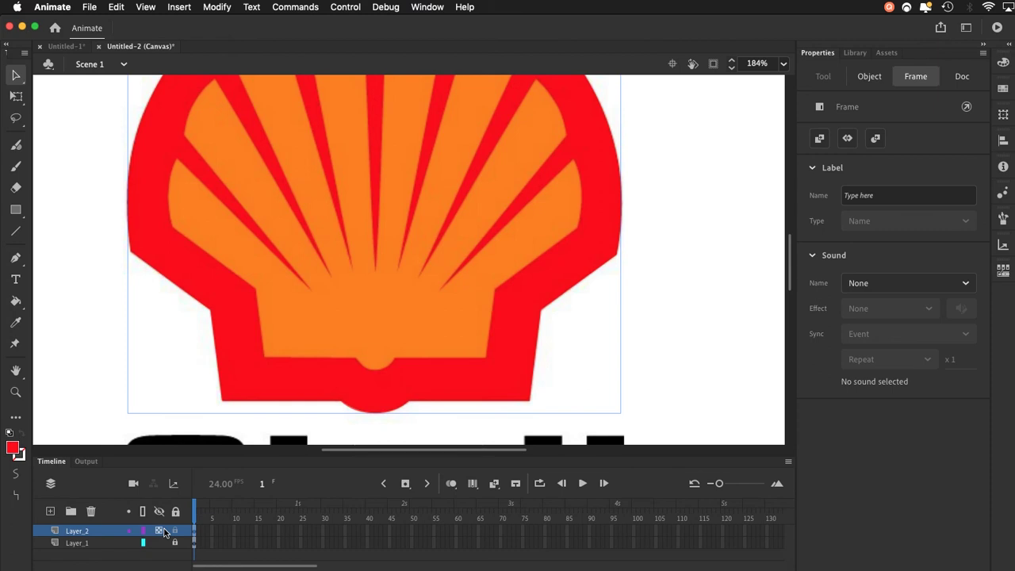
click(44, 362)
scroll(44, 362, left, 2)
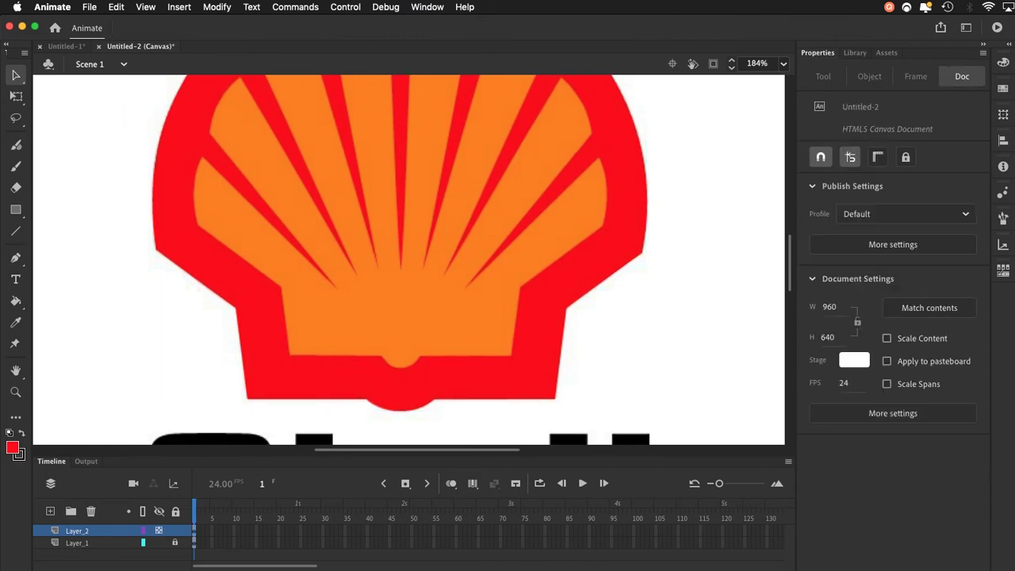
Step: Trace the inner shell shape with the Pen tool from the bottom bump around the lower-left edge and along the first ray to its inner point
click(15, 257)
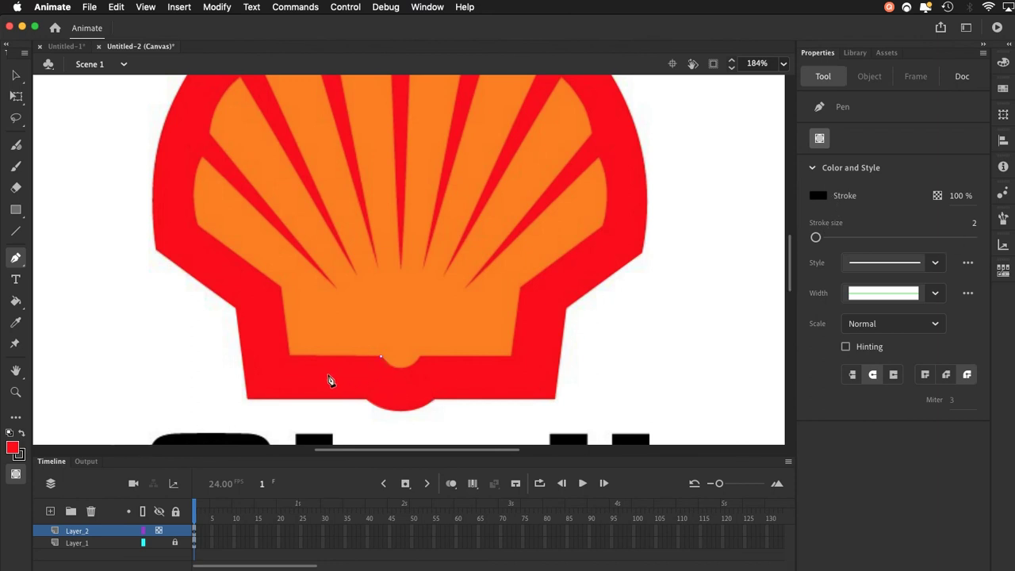
click(291, 357)
click(281, 287)
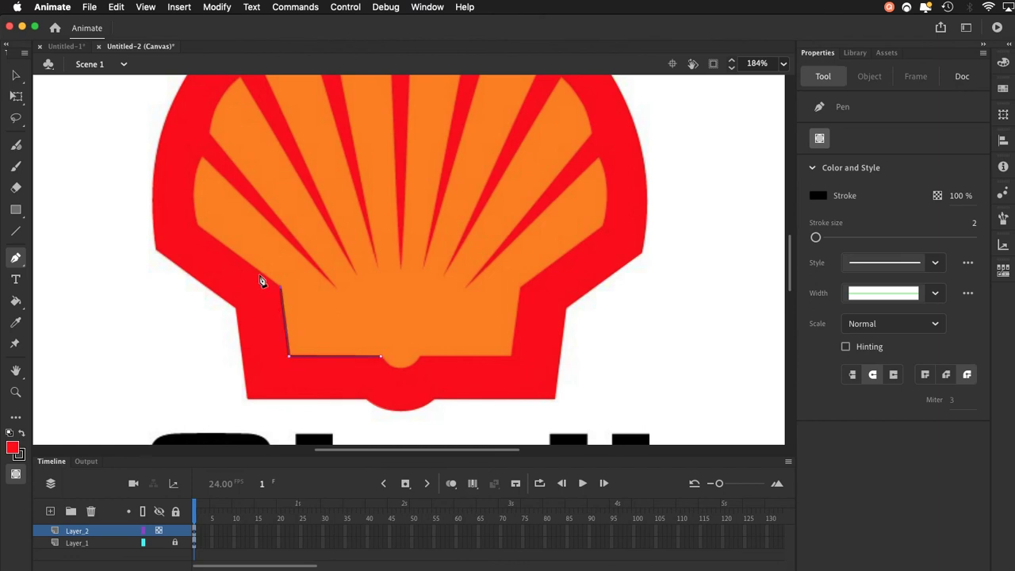
click(200, 230)
click(185, 207)
drag(199, 157, 213, 155)
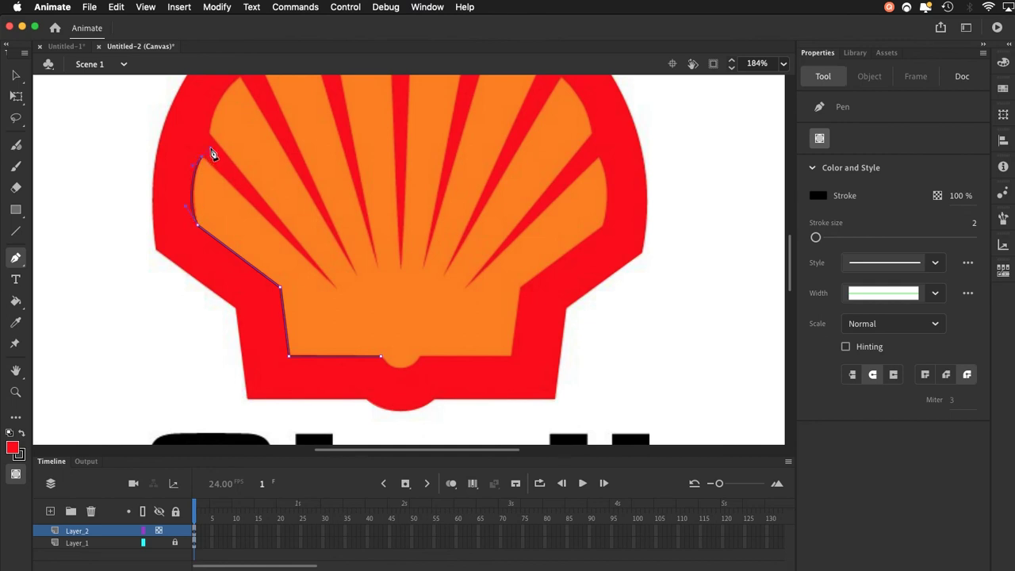
super+click(200, 176)
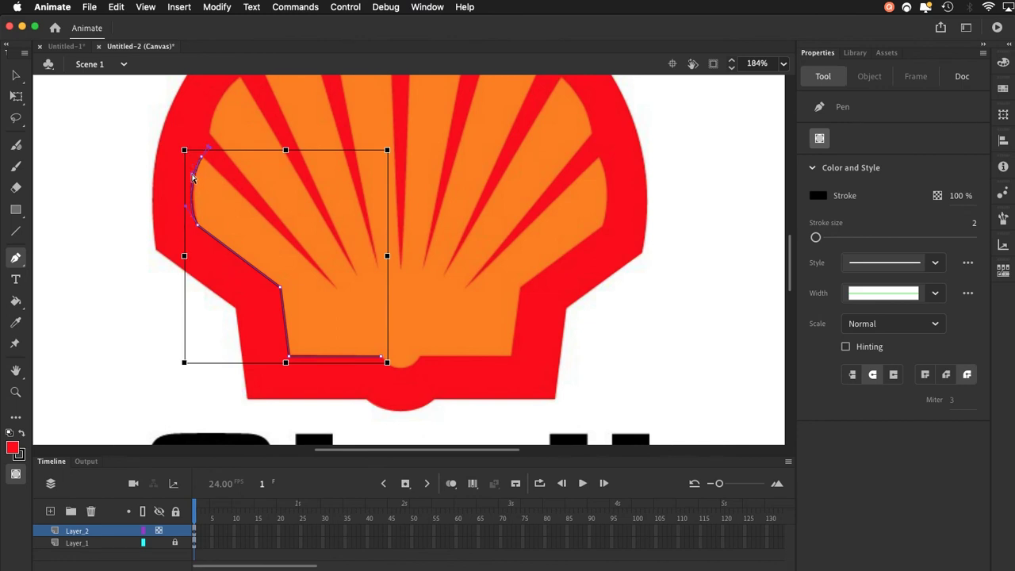
click(192, 177)
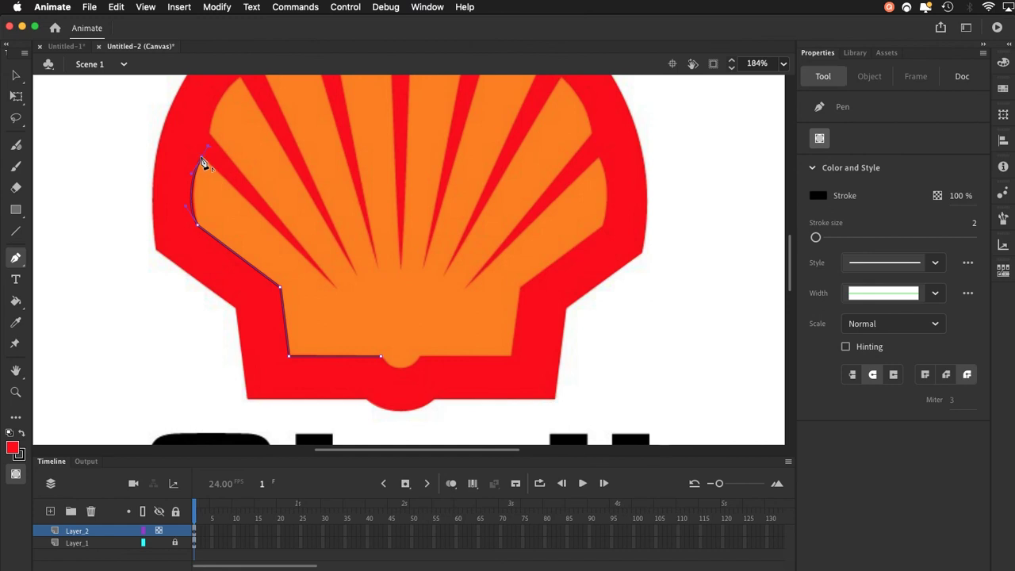
click(334, 286)
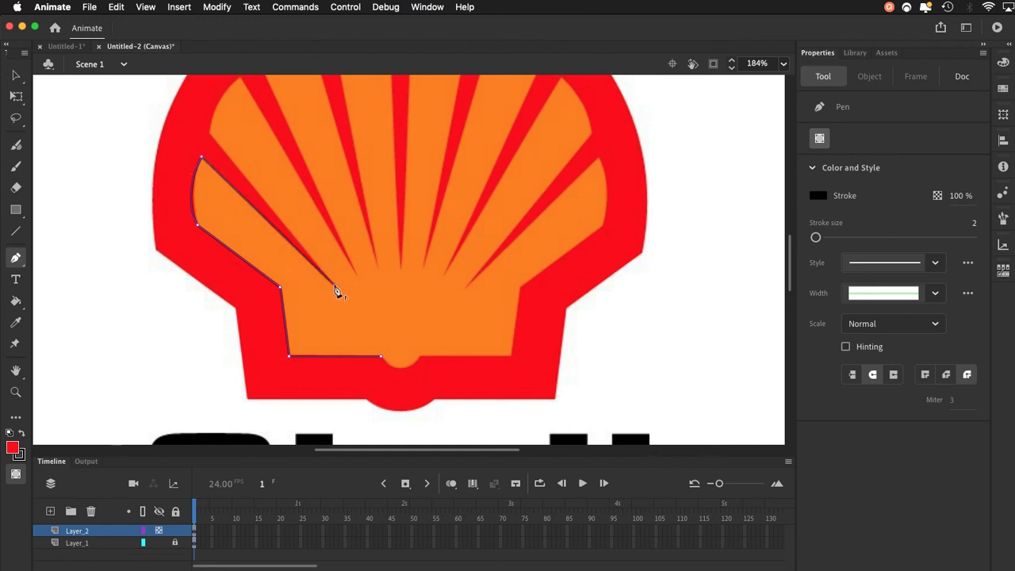
Step: Continue the path around the second ray on the left, curving its outer end and returning to the ray's inner point
click(209, 135)
drag(238, 149, 262, 222)
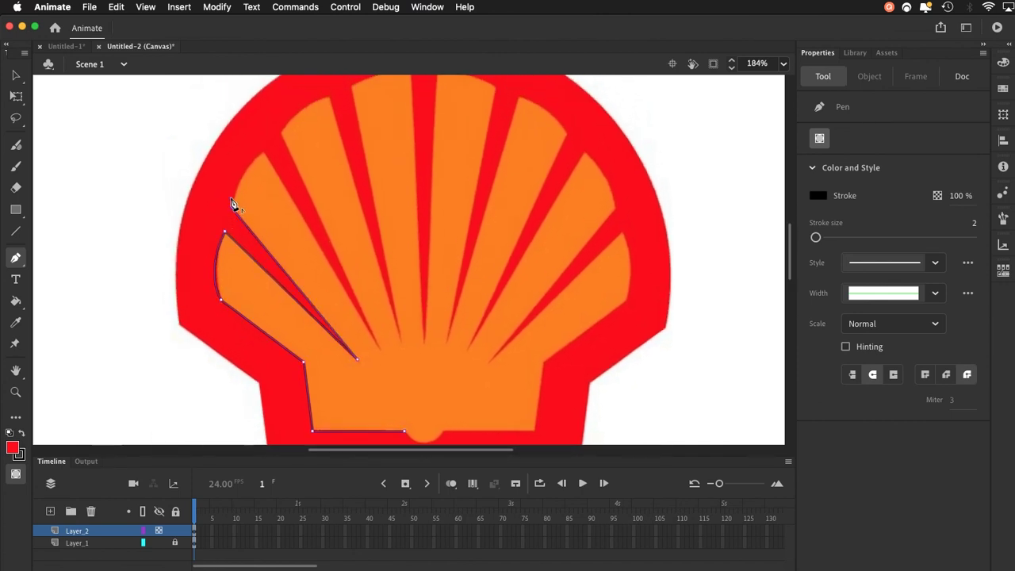
click(233, 200)
click(262, 151)
drag(276, 146, 276, 146)
click(264, 158)
click(378, 348)
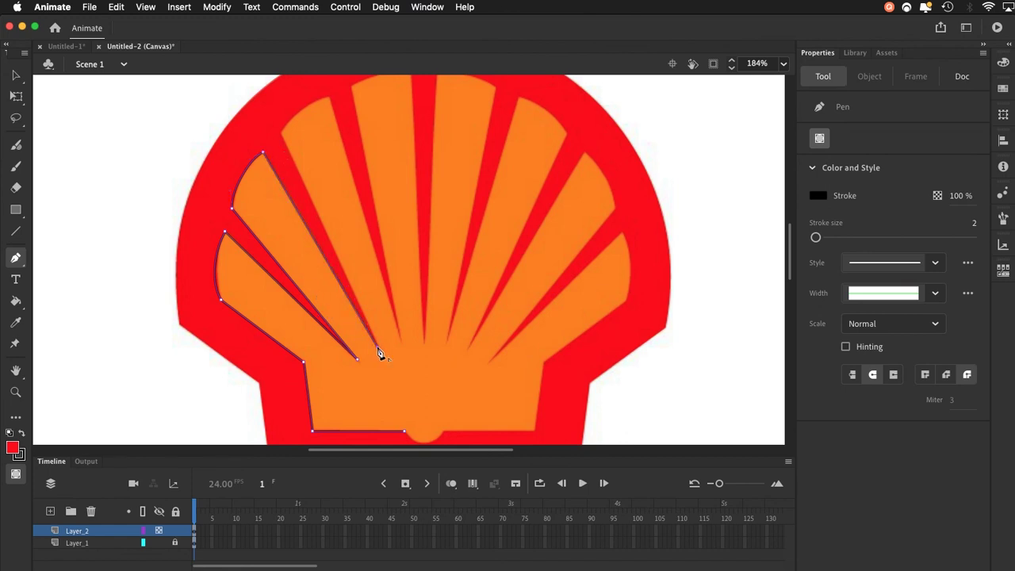
Step: Run the path straight across to the right shoulder, down to the lower-right corner, and close it with a curve along the bottom bump
click(543, 362)
click(536, 432)
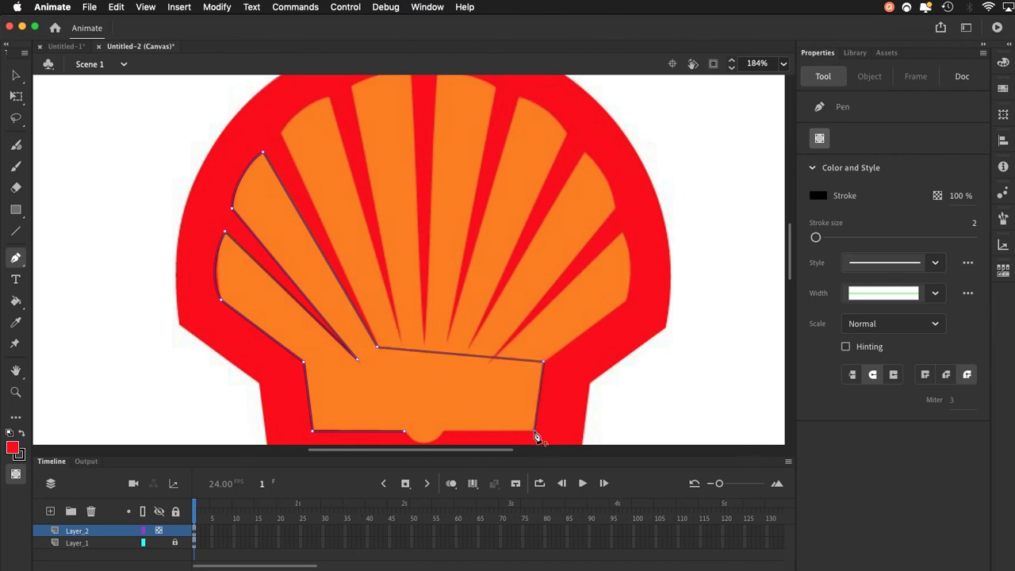
drag(473, 407, 474, 328)
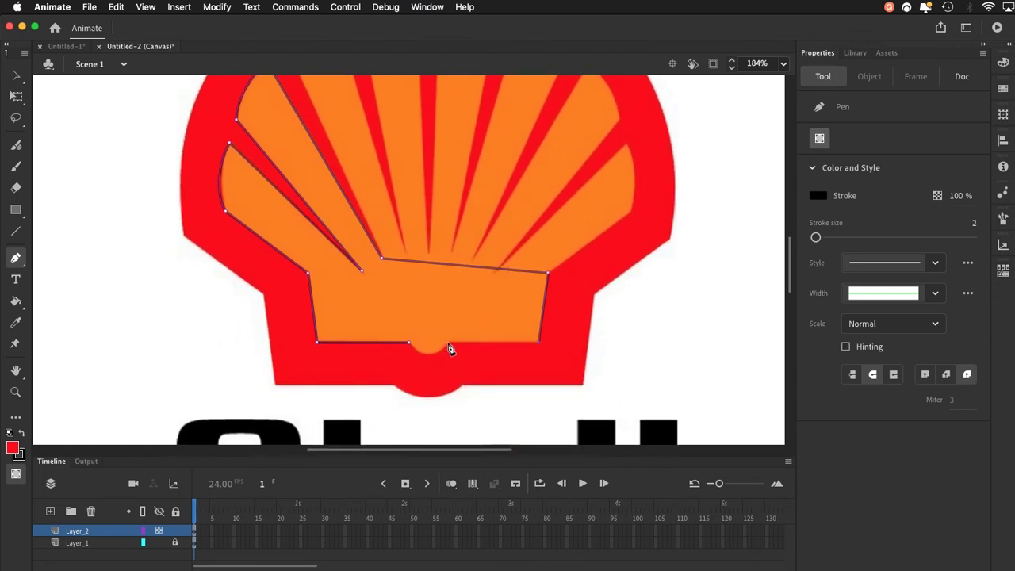
click(448, 343)
drag(409, 345, 402, 334)
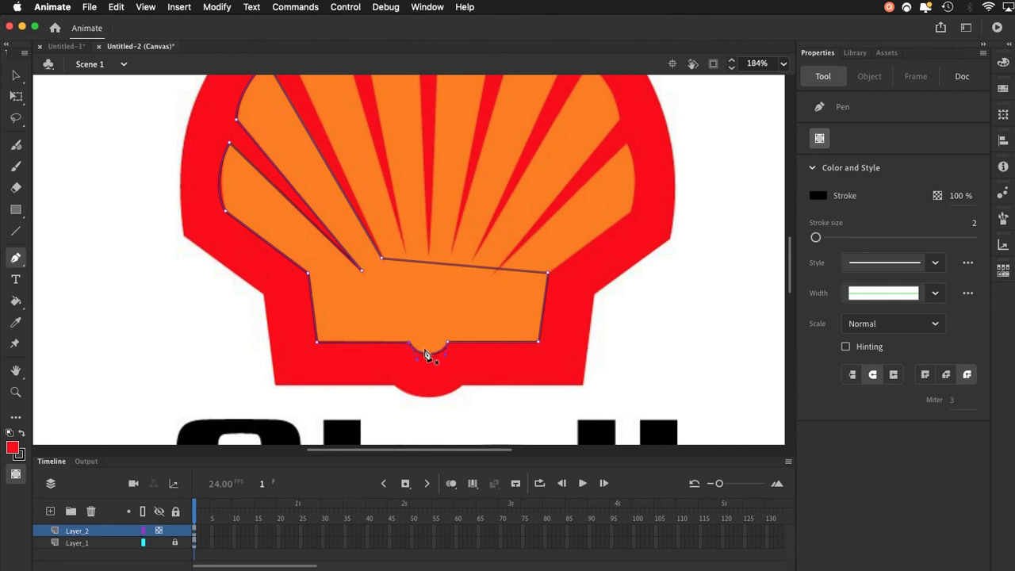
Step: Select the traced inner shape, fill it with yellow and remove its black stroke
click(16, 75)
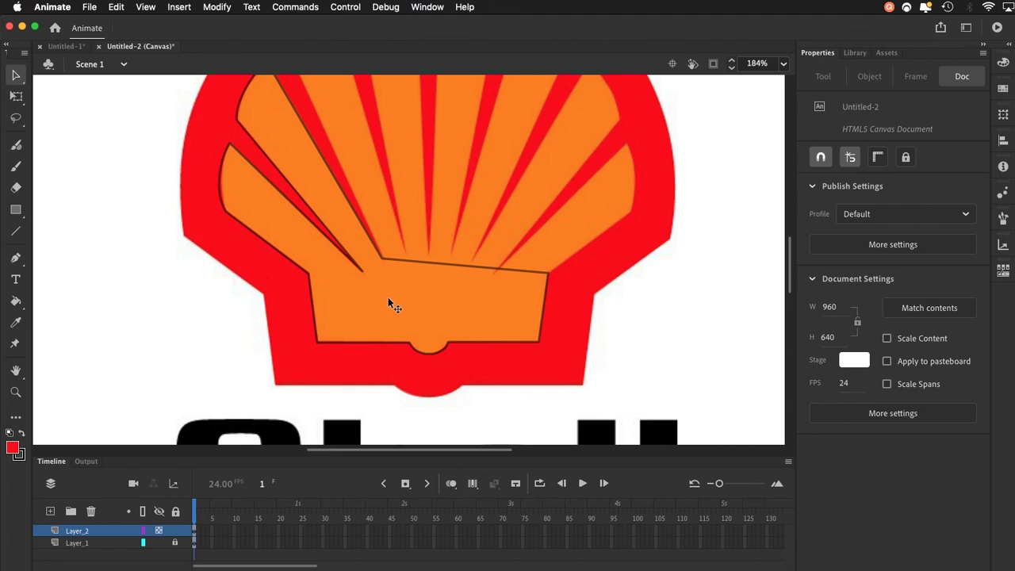
click(314, 317)
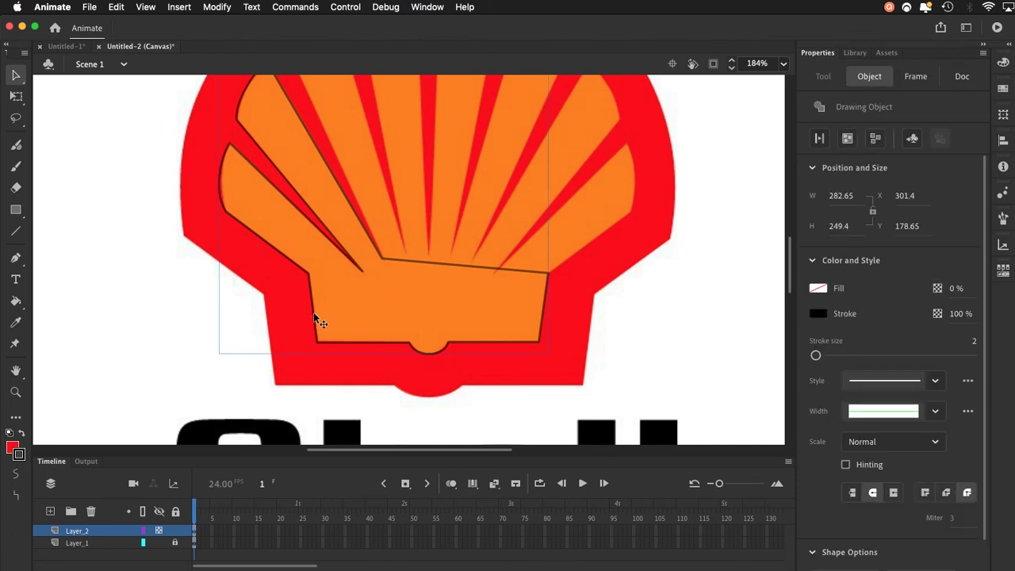
drag(355, 312, 315, 362)
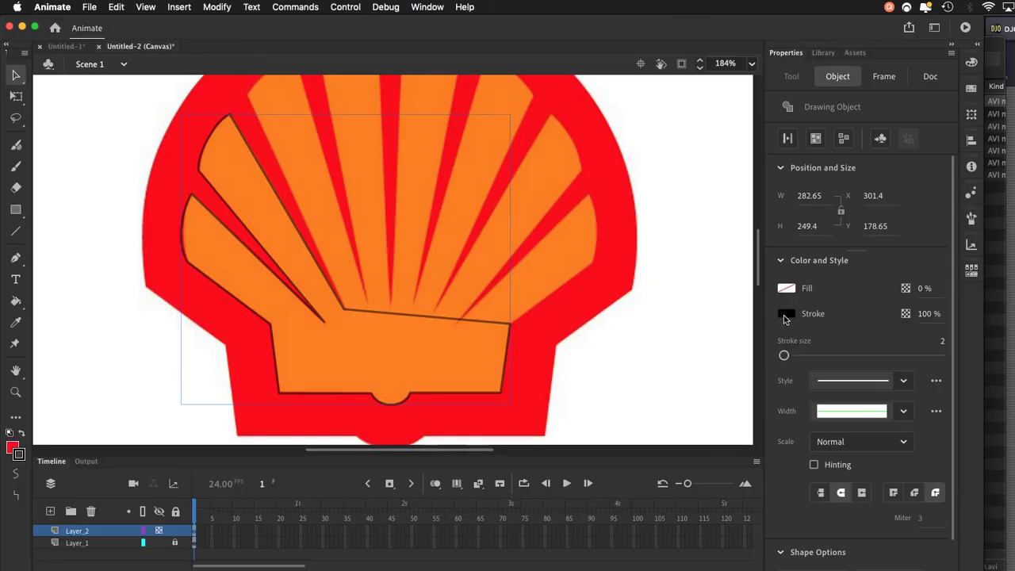
click(784, 318)
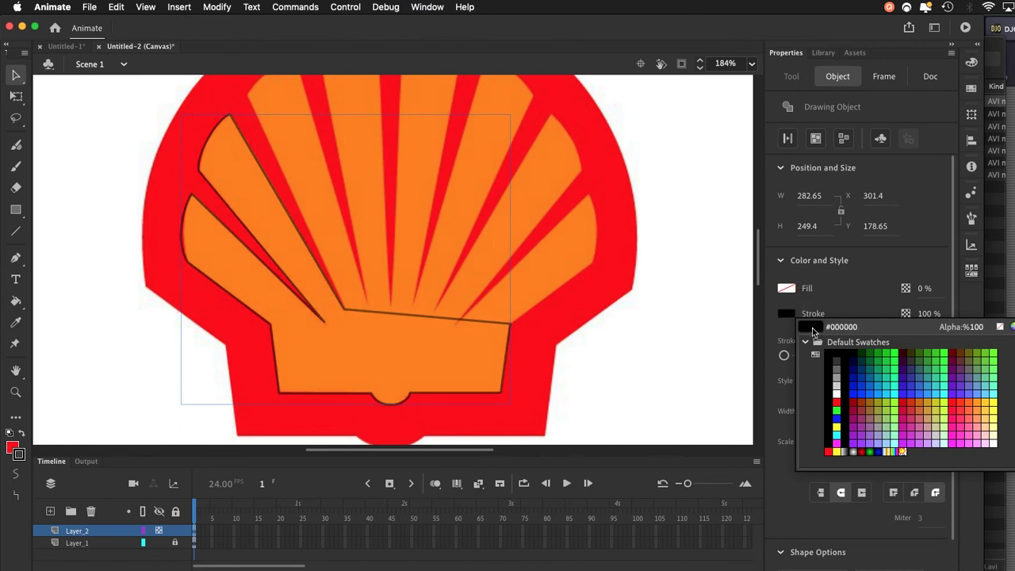
click(836, 349)
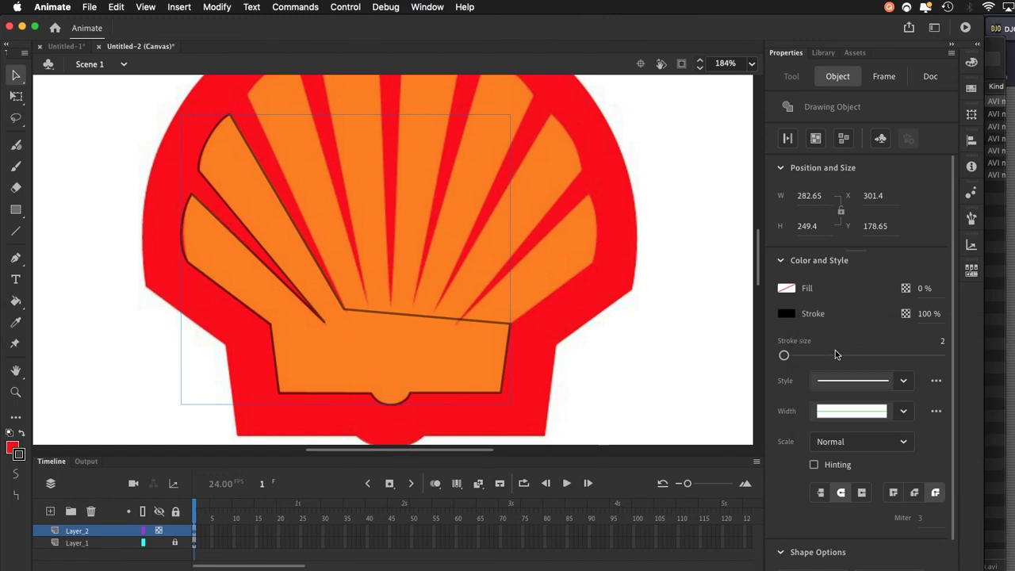
click(788, 291)
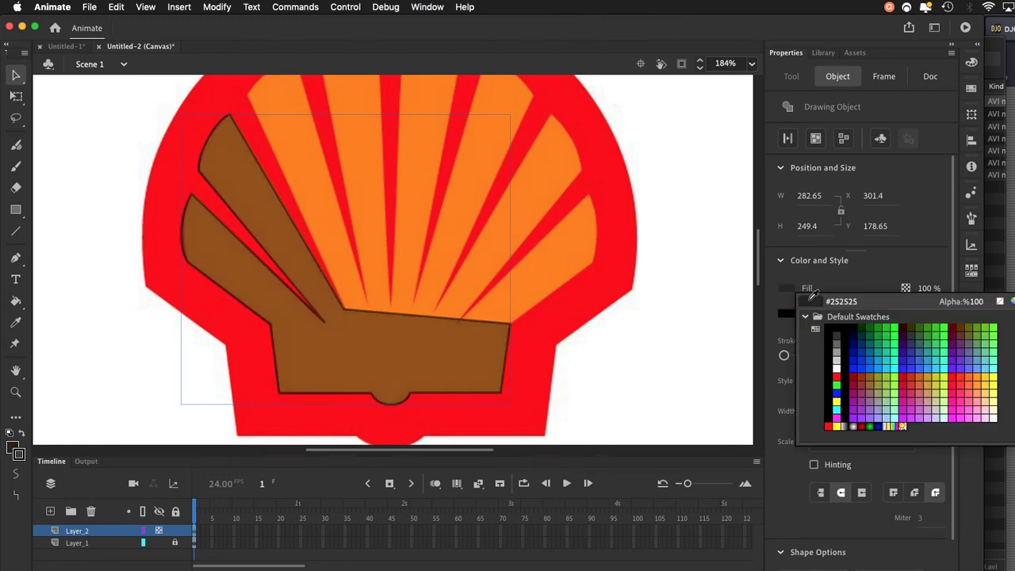
click(811, 303)
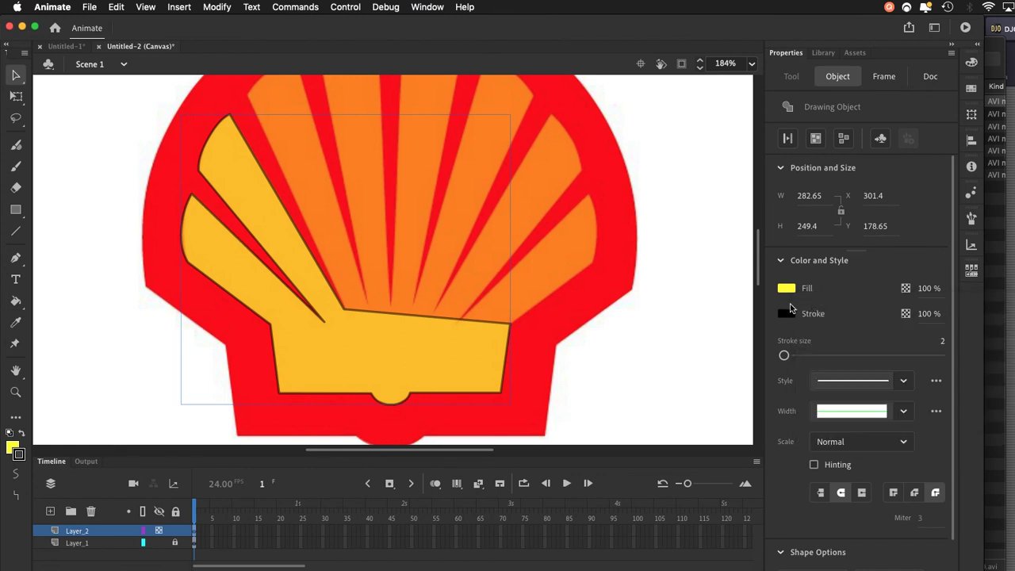
click(789, 314)
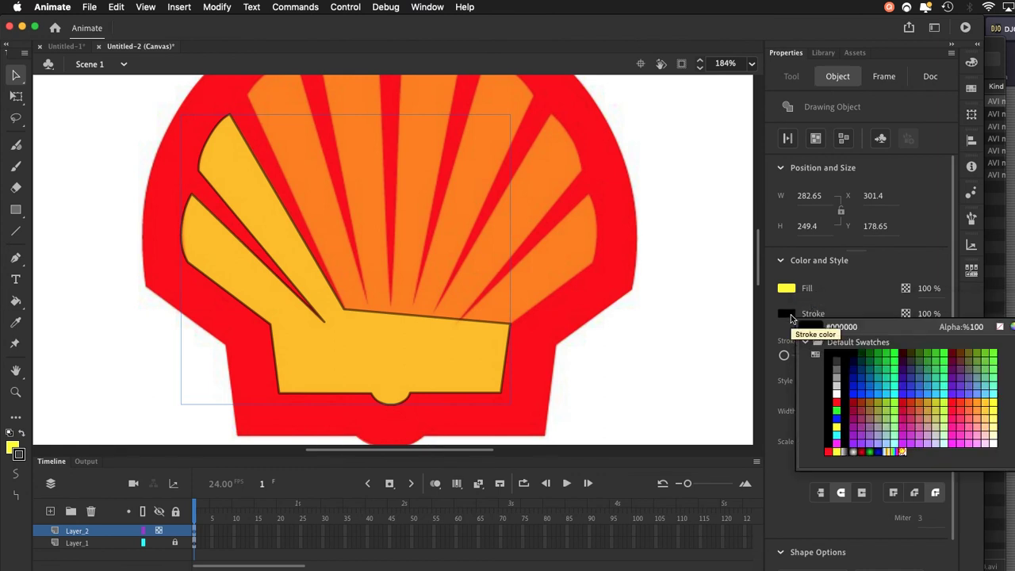
click(1000, 327)
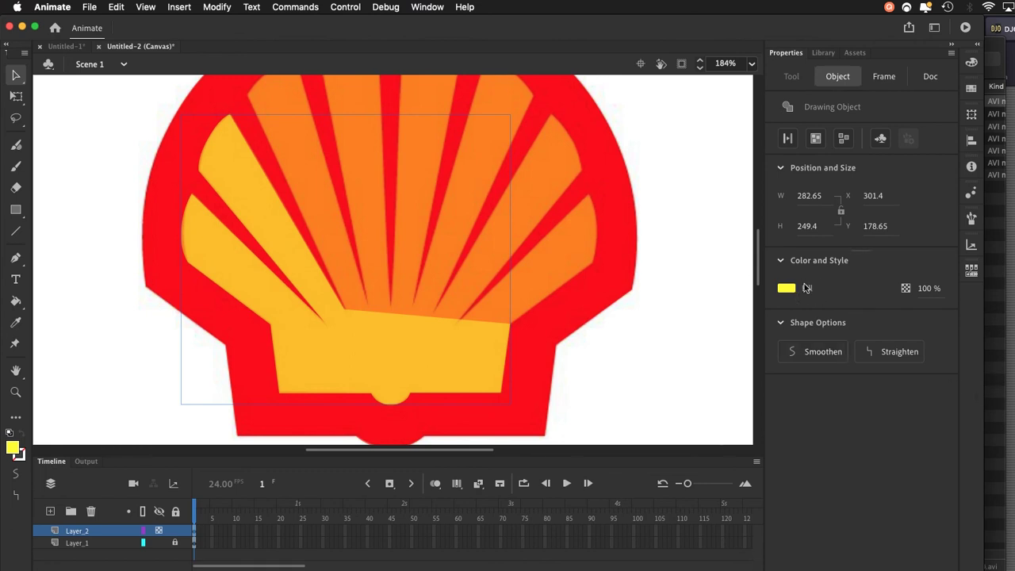
Step: Widen the application window to the right edge of the screen and deselect the yellow shape
click(985, 354)
click(458, 453)
drag(984, 331, 1011, 338)
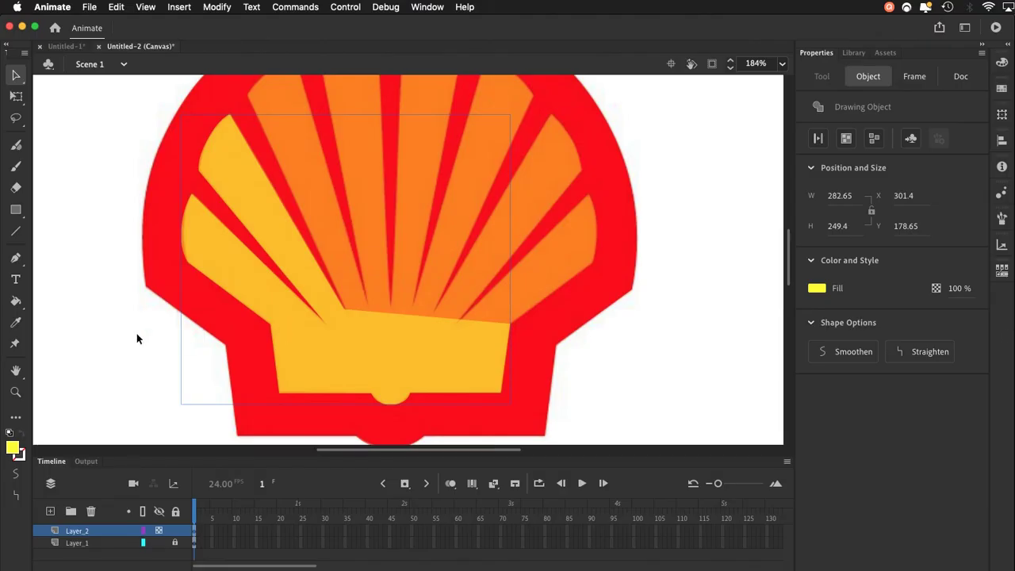
scroll(136, 338, left, 3)
scroll(136, 338, down, 2)
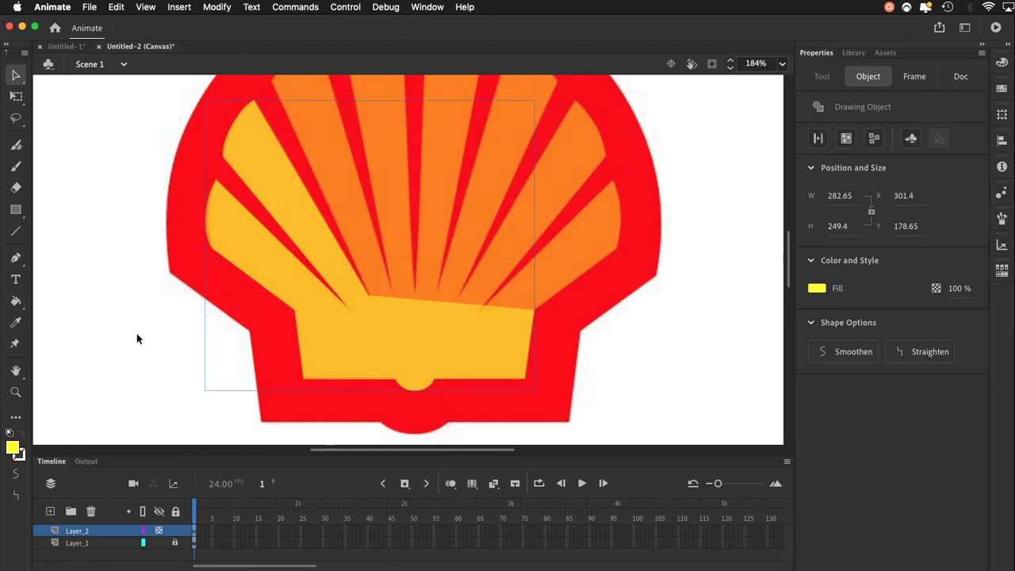
key(super+minus)
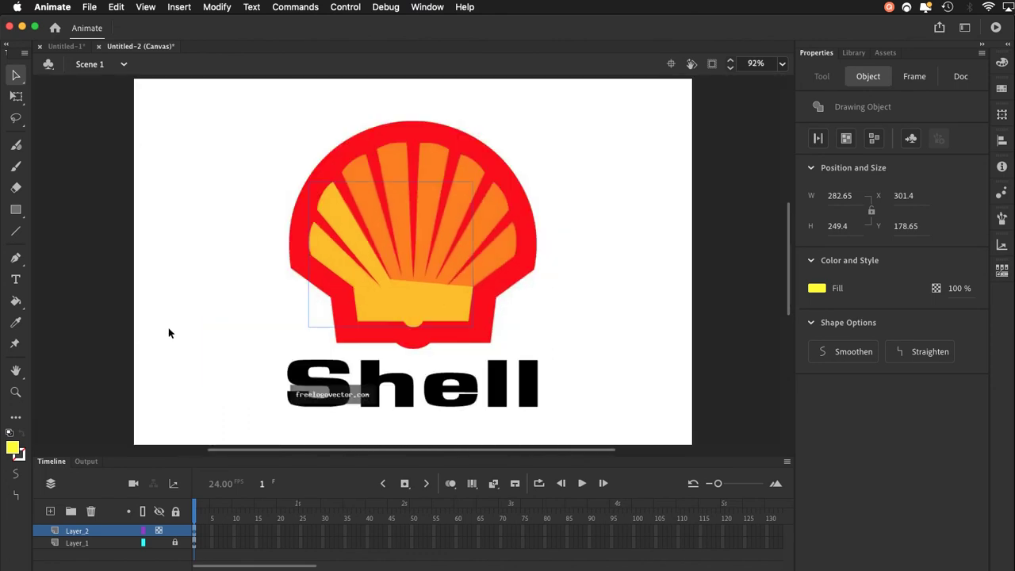
click(168, 328)
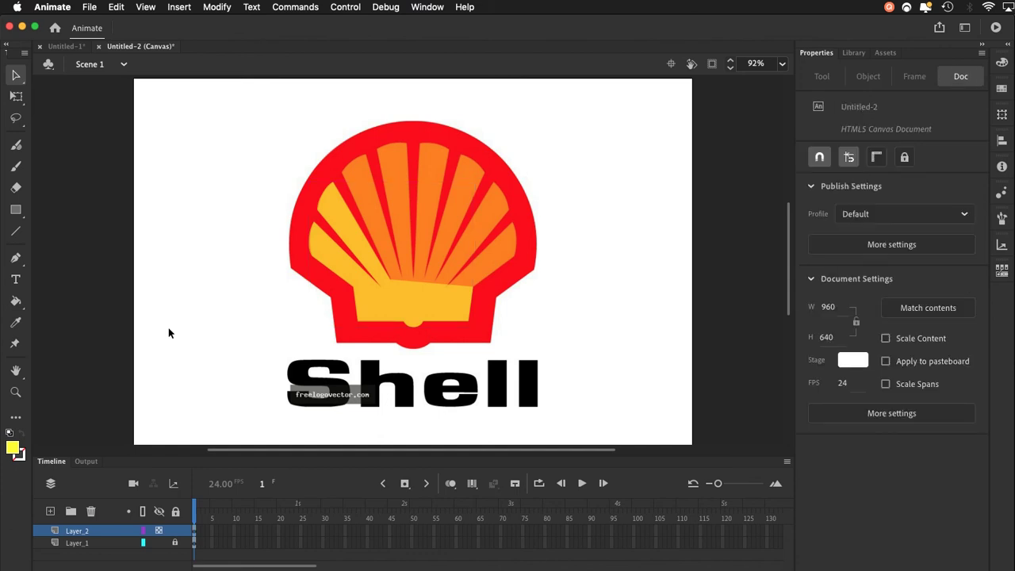